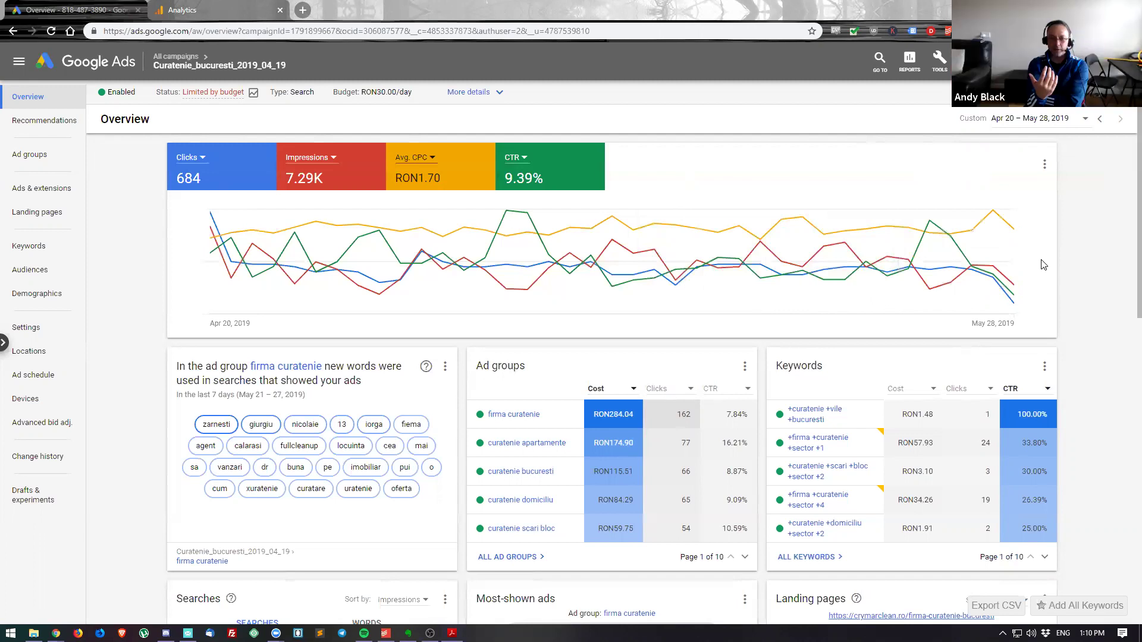
left_click(1082, 120)
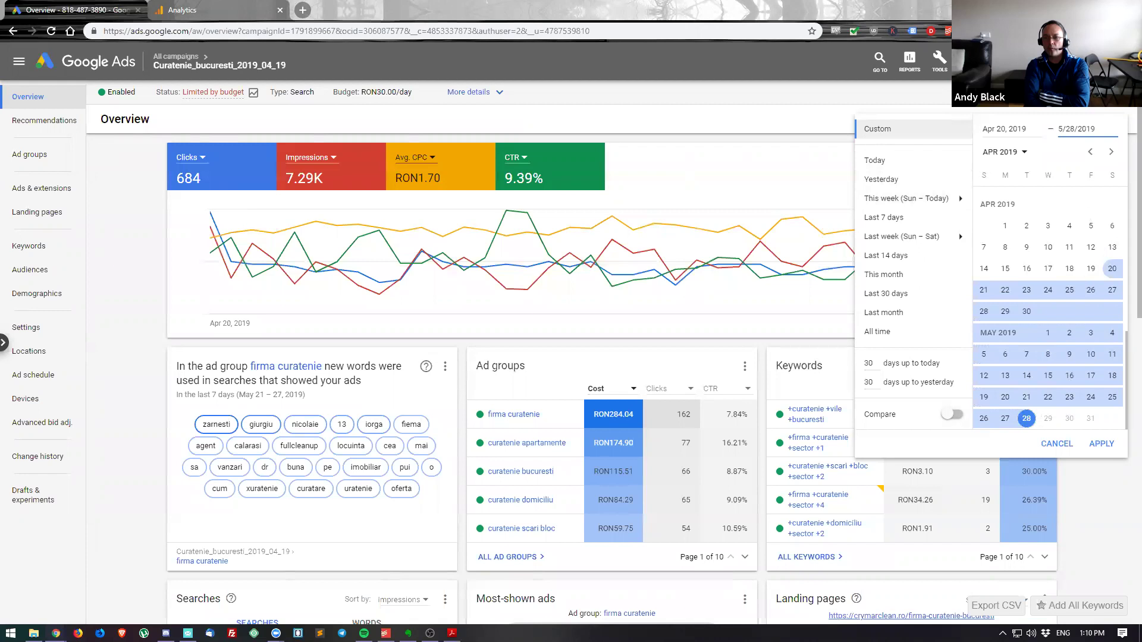
left_click(951, 114)
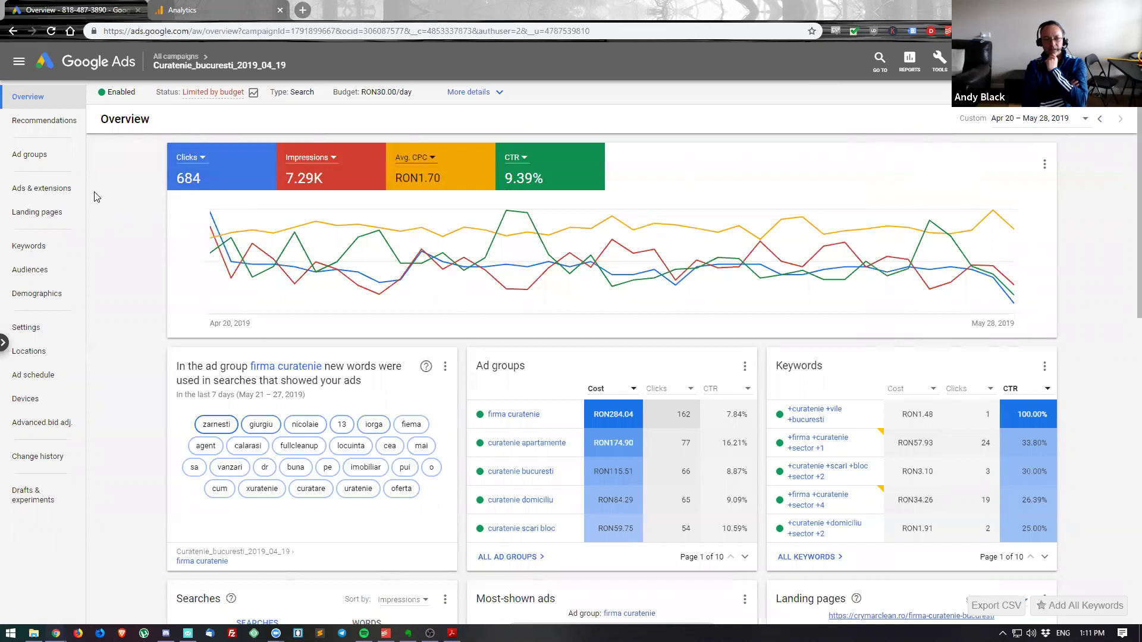
- Go to the all-campaigns table and remove every removable column from its column selection
left_click(176, 57)
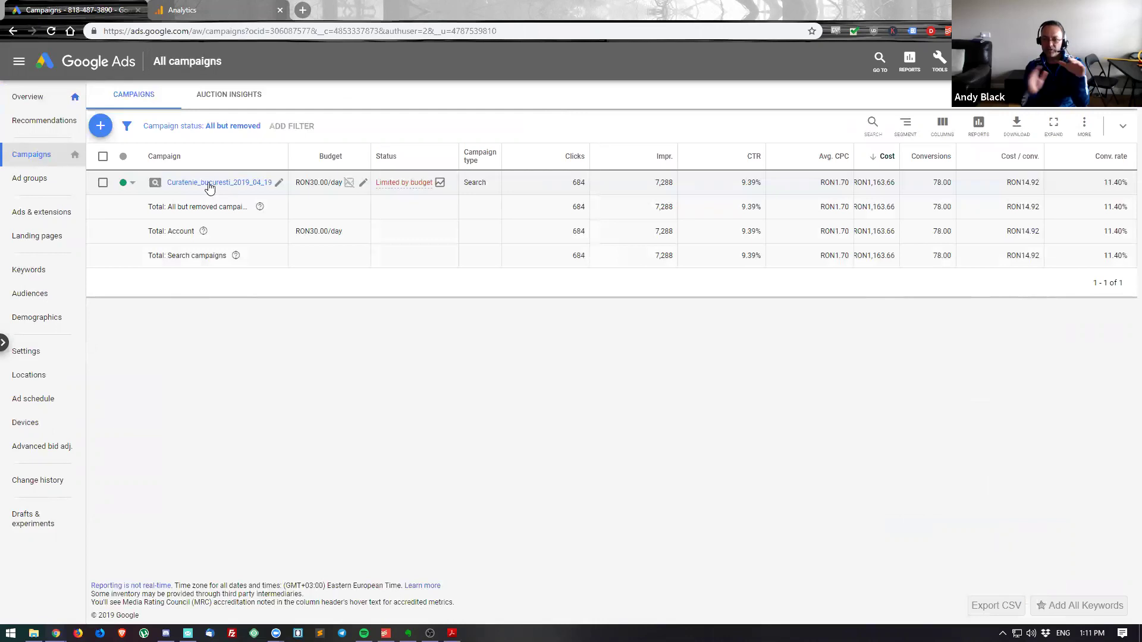
left_click(942, 125)
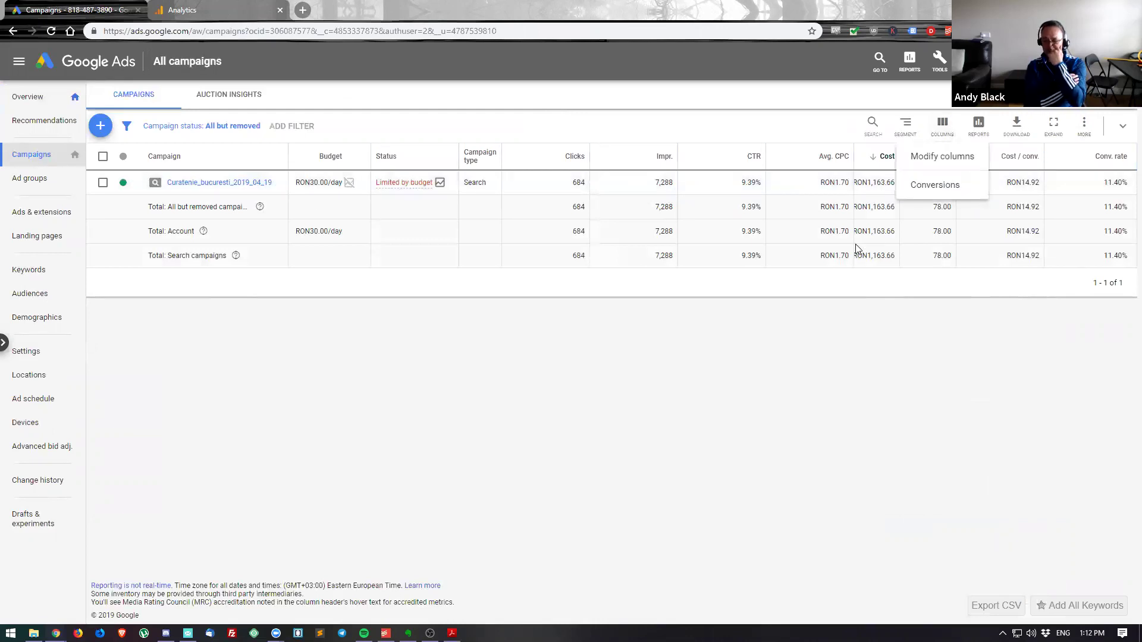
left_click(934, 157)
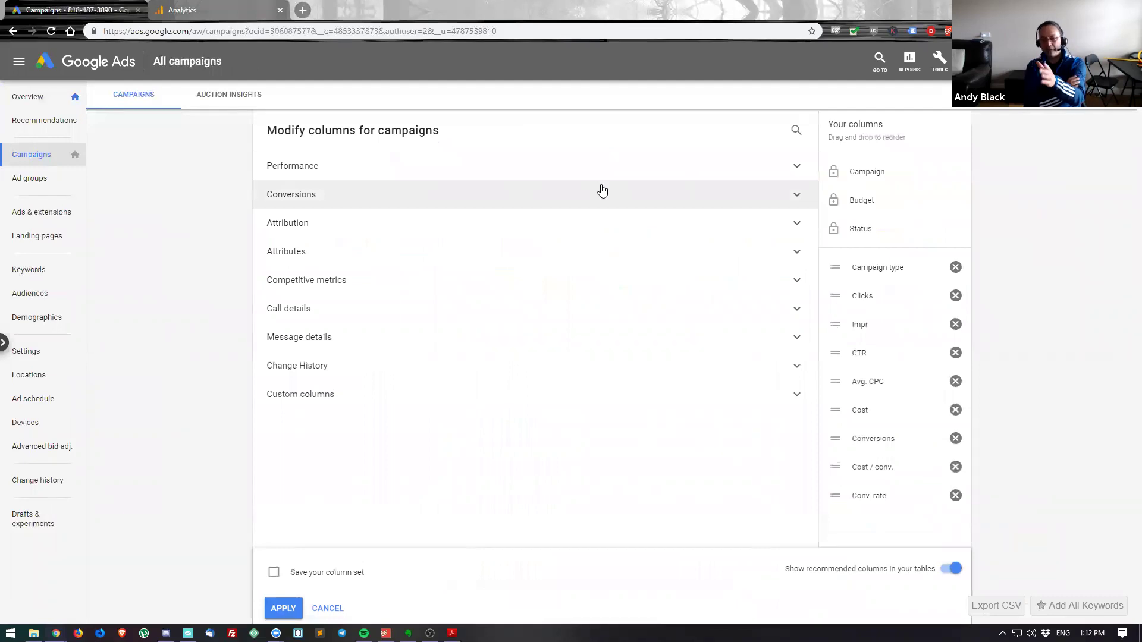
left_click(955, 267)
left_click(955, 267)
left_click(955, 267)
left_click(955, 267)
left_click(955, 267)
left_click(956, 267)
left_click(955, 267)
left_click(955, 267)
left_click(956, 267)
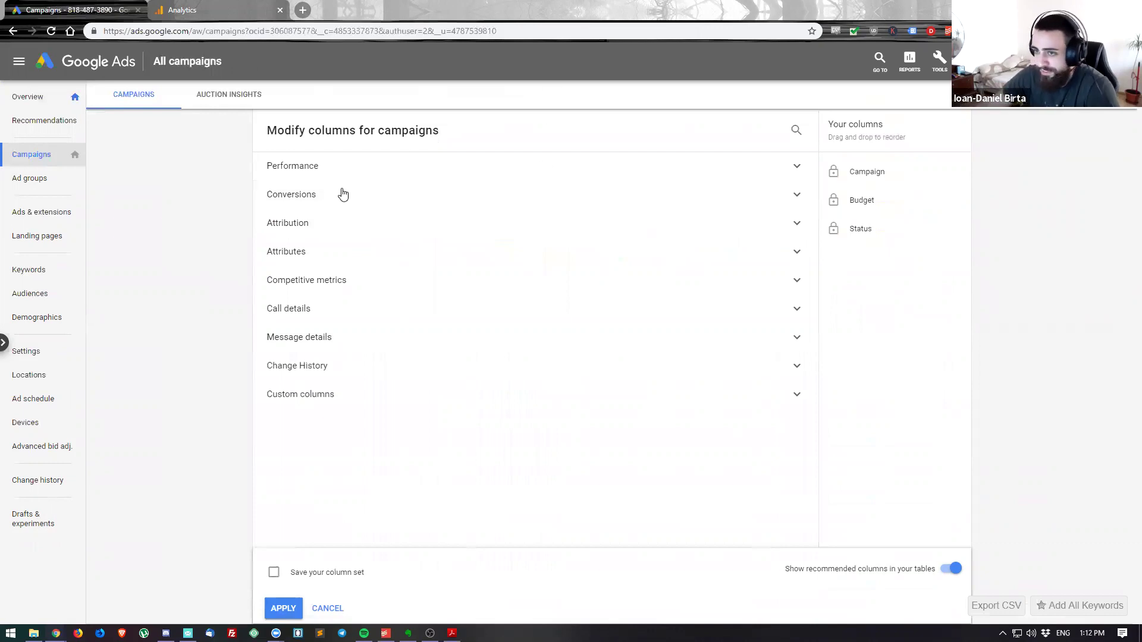
- Add the performance columns Impr., Clicks and CTR, in that order, to the campaigns table's column selection
left_click(310, 163)
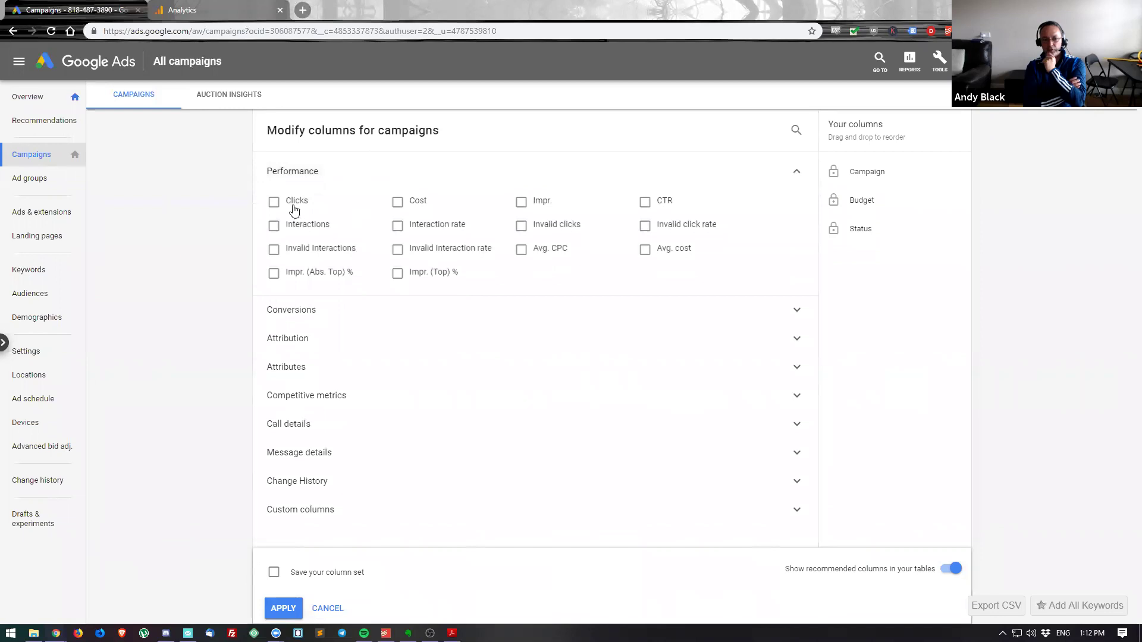
left_click(518, 202)
left_click(274, 203)
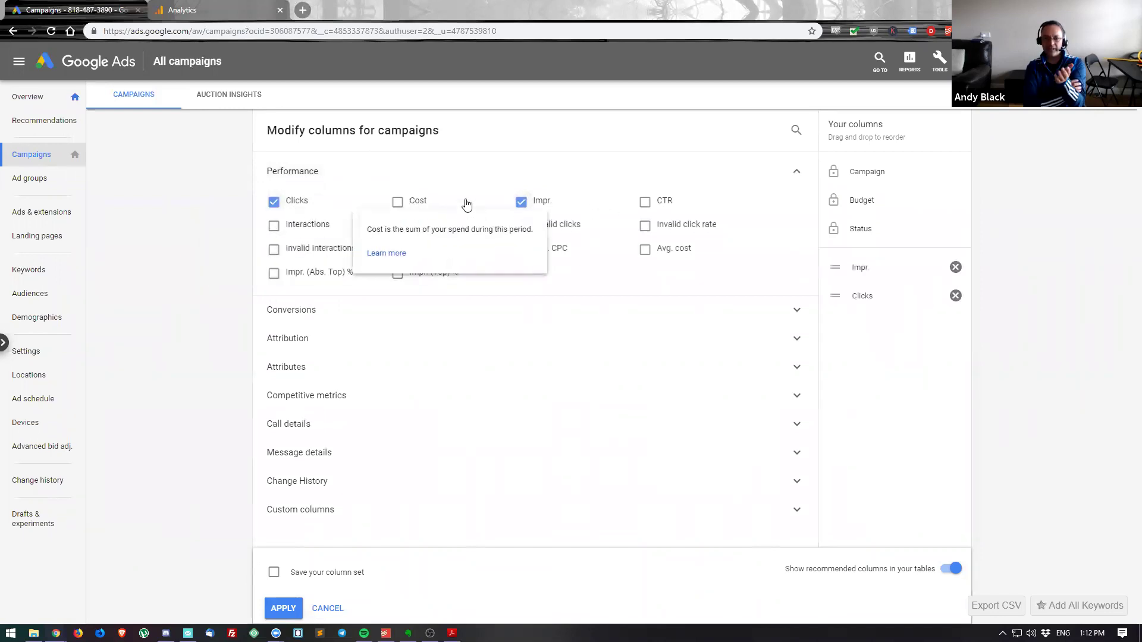
left_click(646, 205)
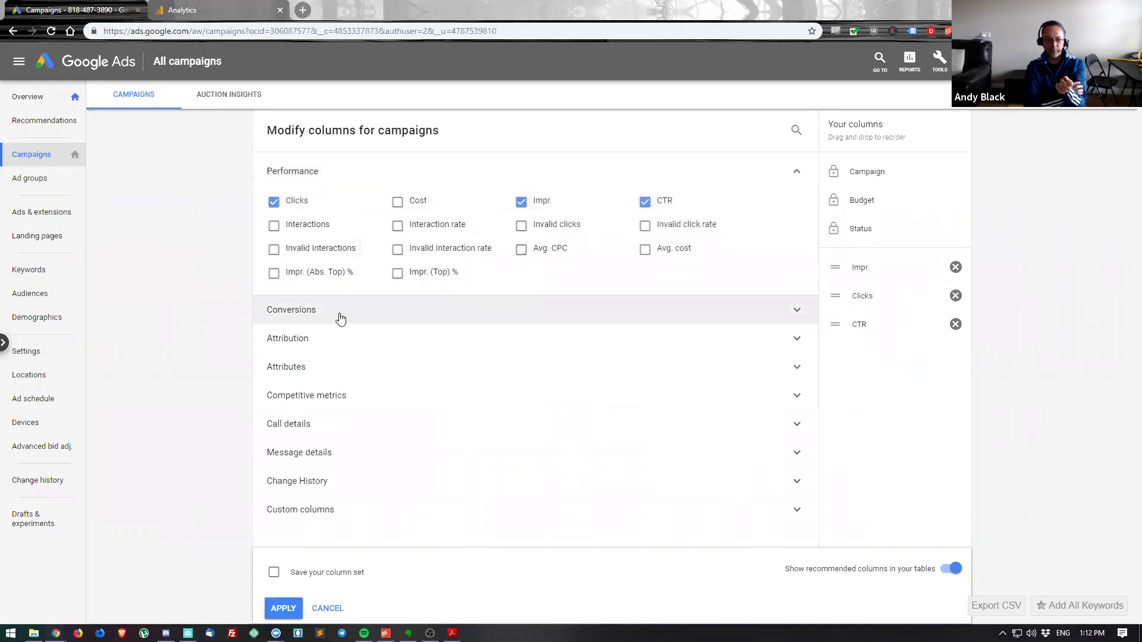
- Add the competitive metric Avg. pos. to the campaigns table's column selection
left_click(391, 403)
left_click(390, 403)
left_click(390, 403)
left_click(390, 403)
scroll(392, 399, "down", 2)
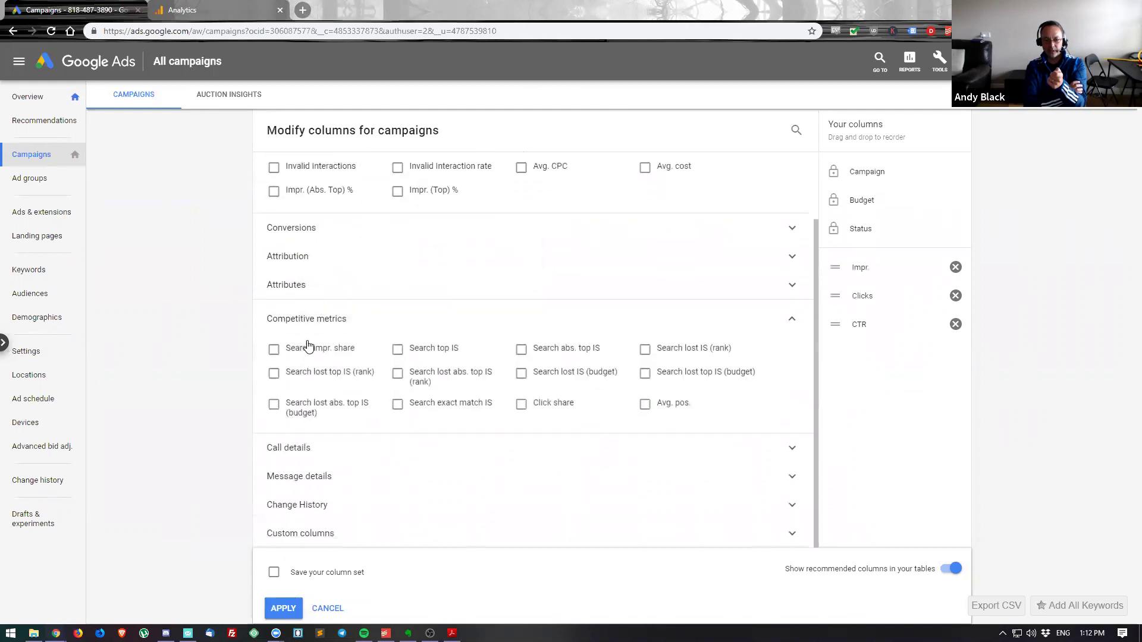
left_click(659, 404)
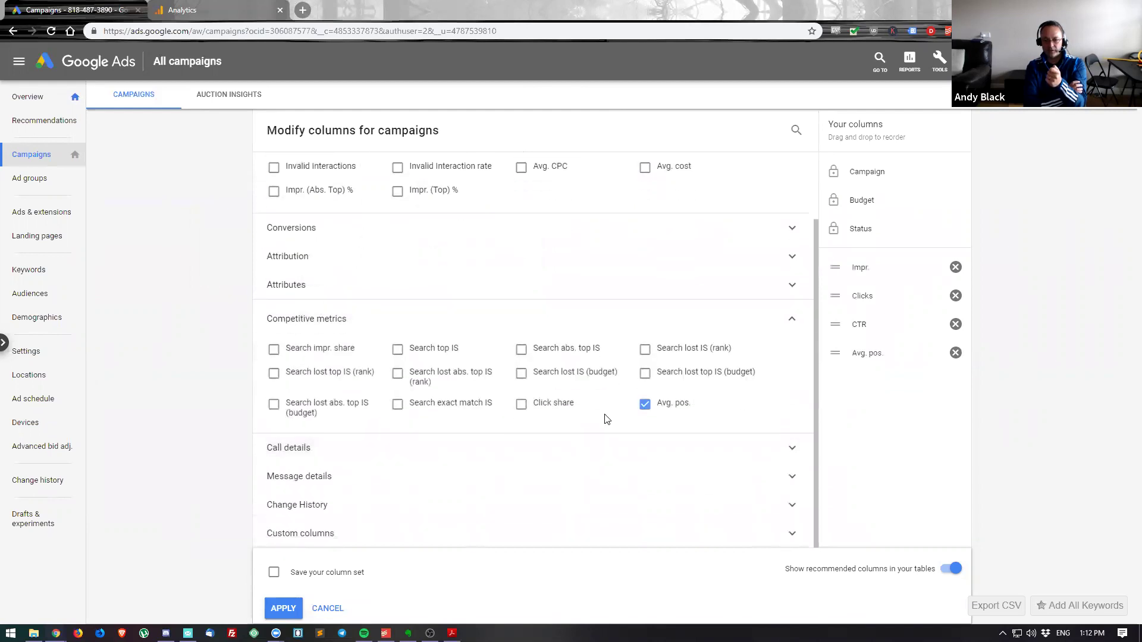
- Add the performance metrics Avg. CPC and Cost, in that order, to the selected columns
mouse_move(589, 424)
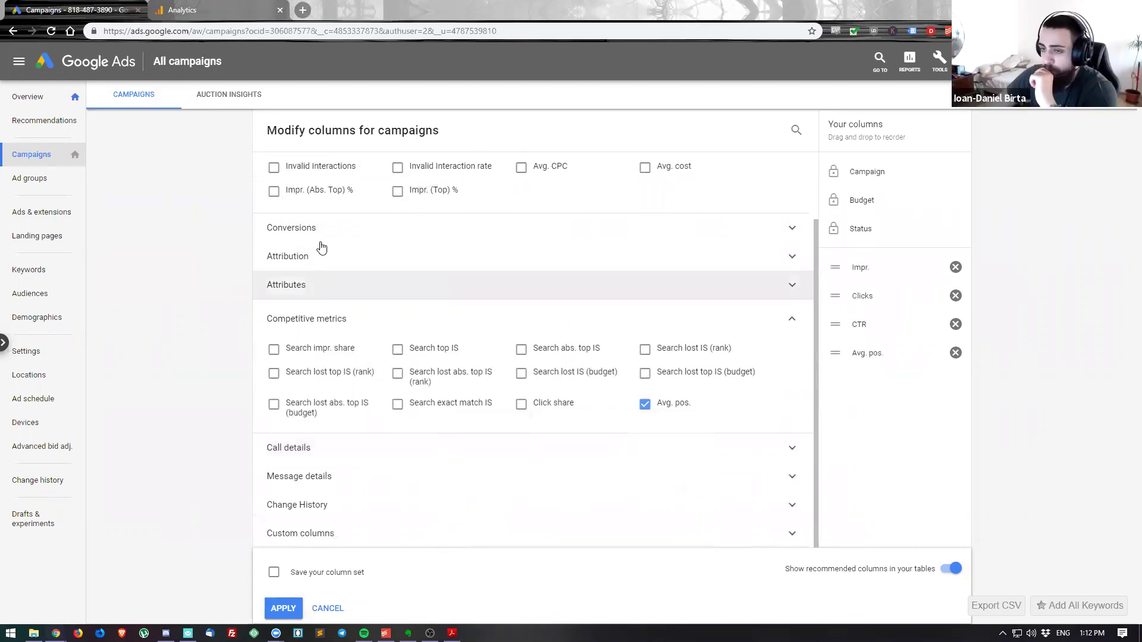
scroll(333, 248, "up", 2)
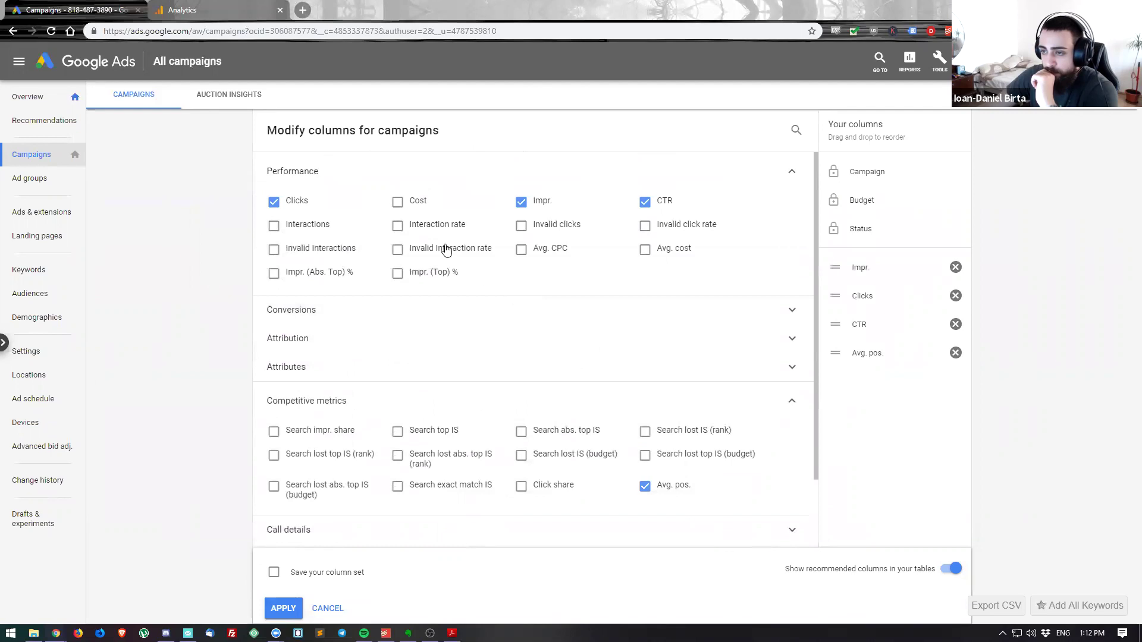
left_click(523, 250)
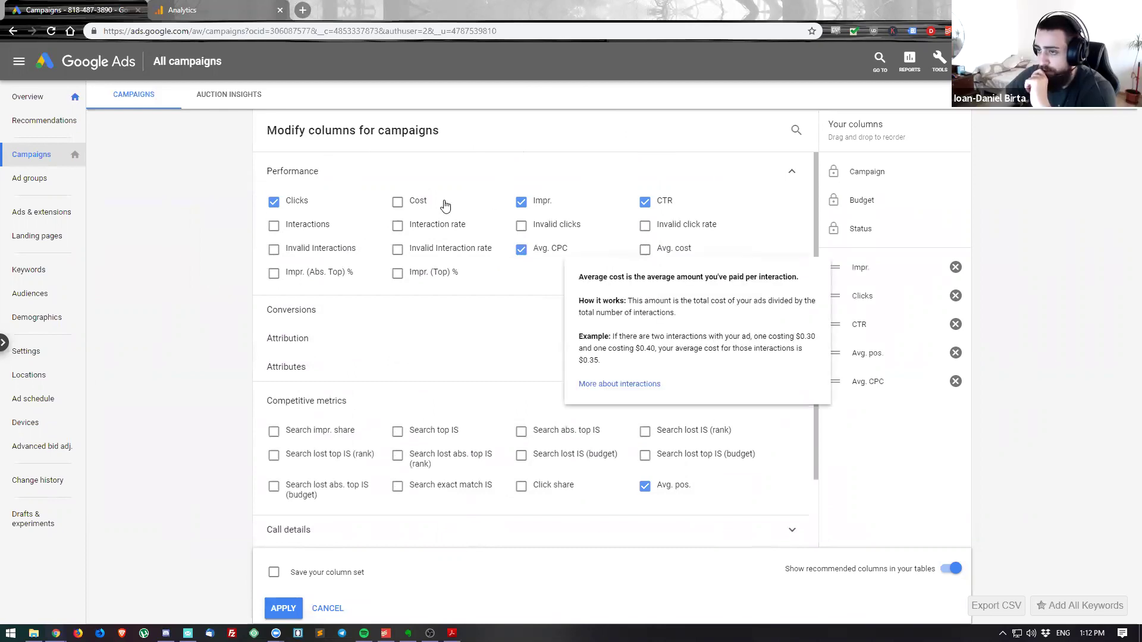
left_click(414, 203)
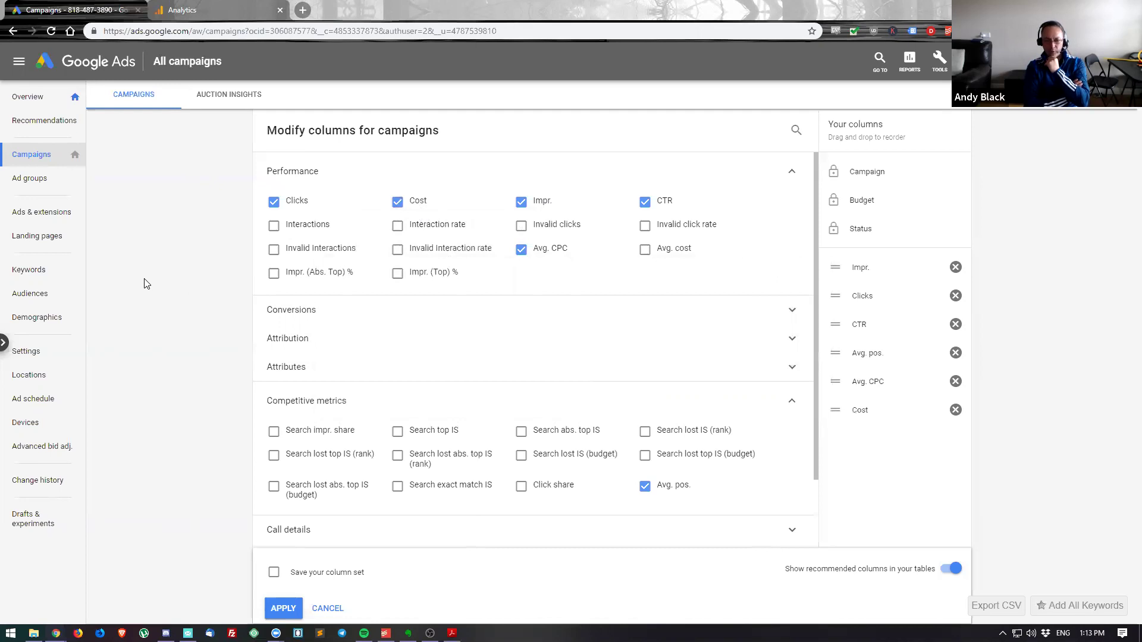
- Add the conversion metrics Conversions, Cost / conv. and Conv. rate to the selected columns
left_click(324, 311)
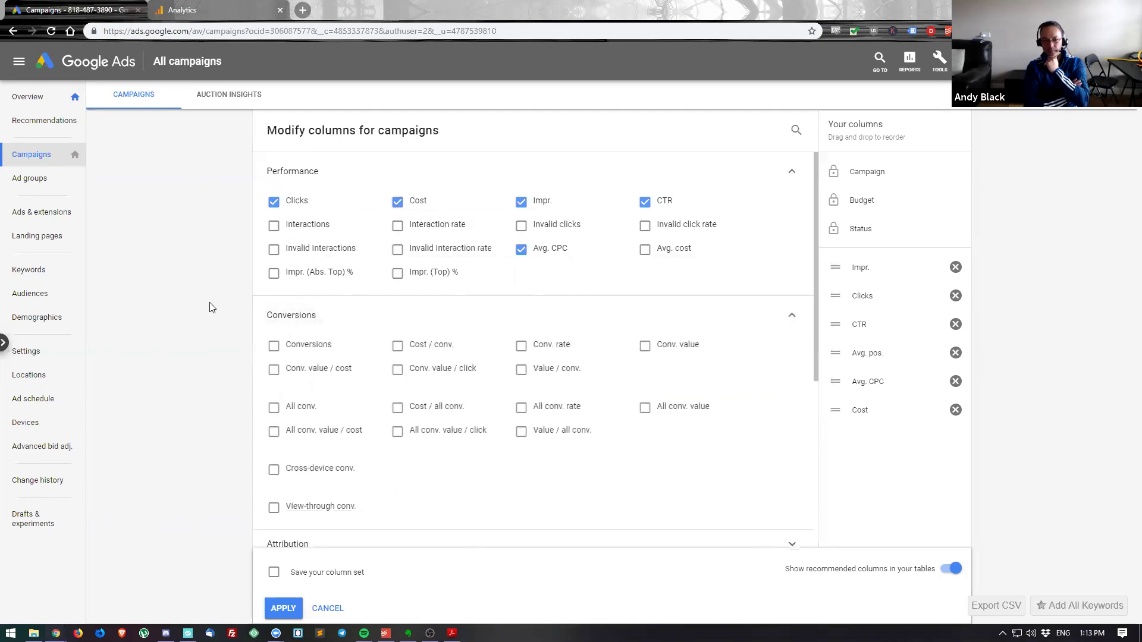
left_click(275, 348)
left_click(397, 346)
left_click(521, 346)
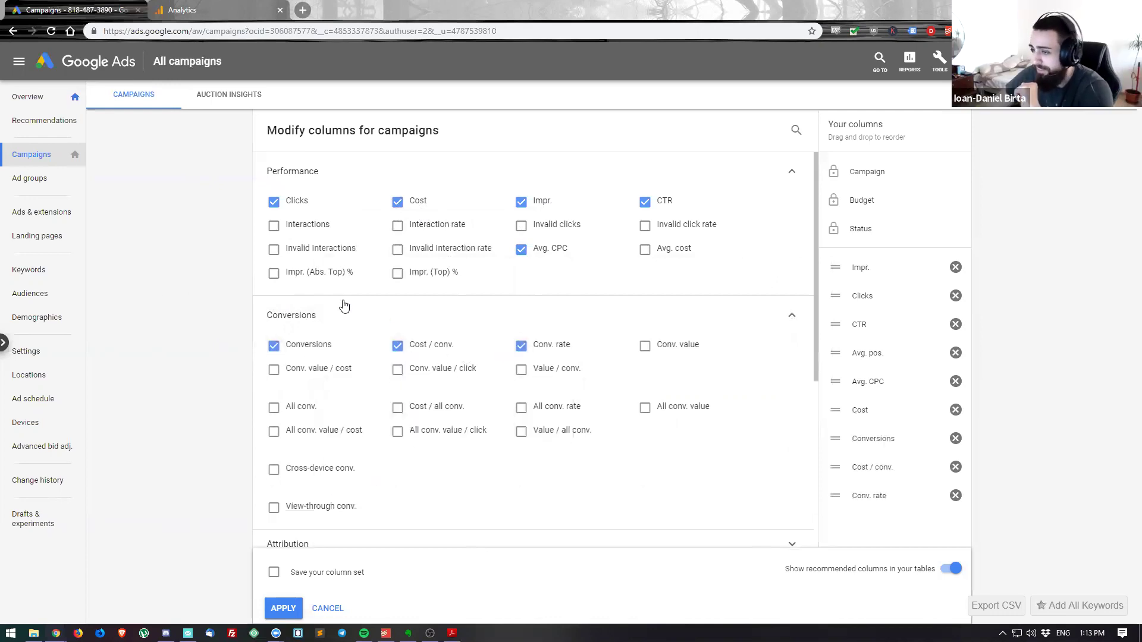
- Add the competitive metrics Search impr. share, Search lost IS (budget), Search lost IS (rank) and Search exact match IS to the columns
scroll(293, 304, "down", 5)
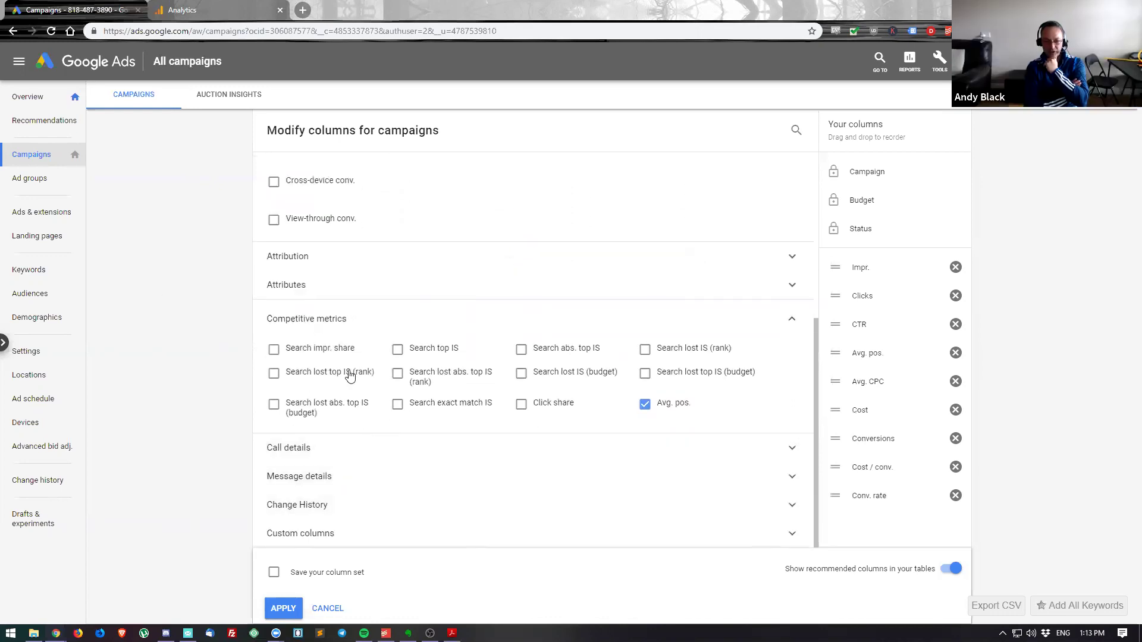
left_click(338, 348)
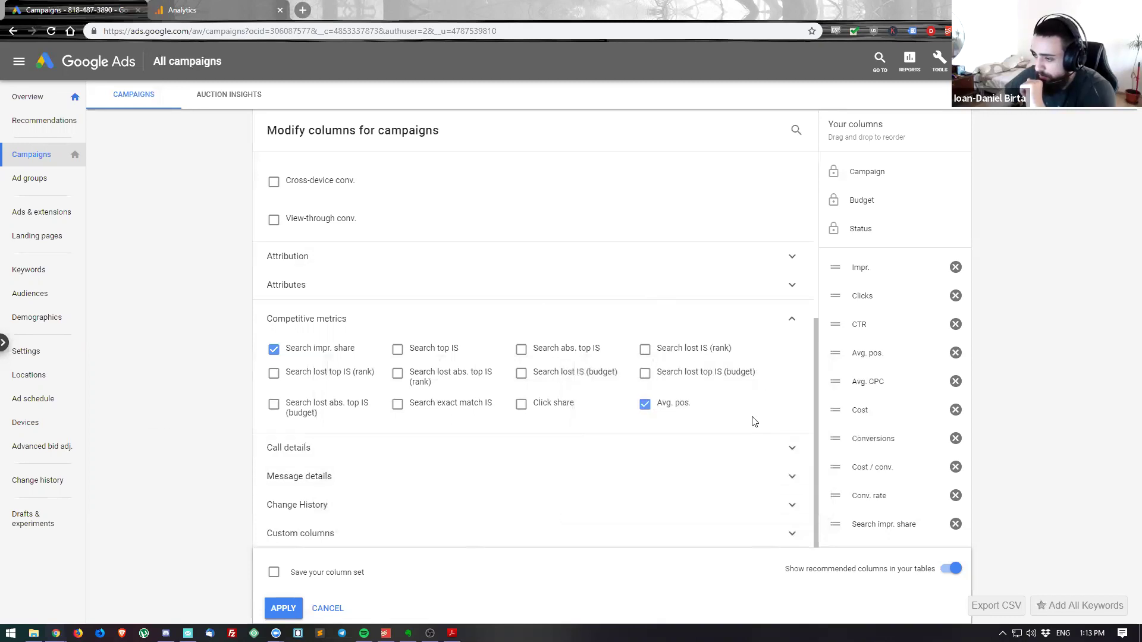
left_click(689, 373)
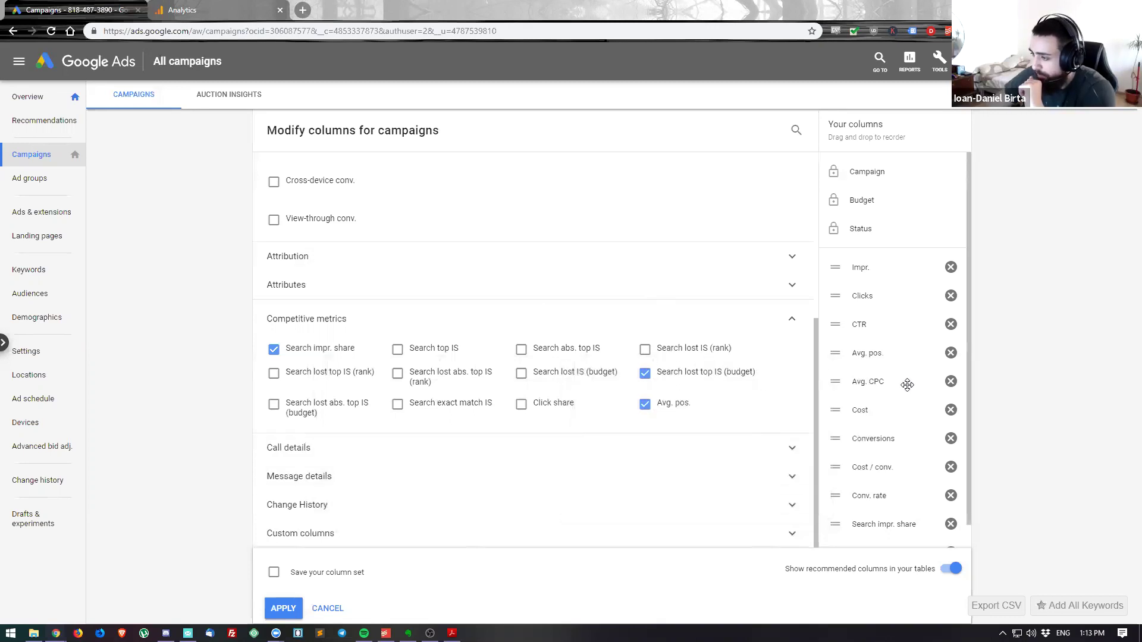
left_click(705, 373)
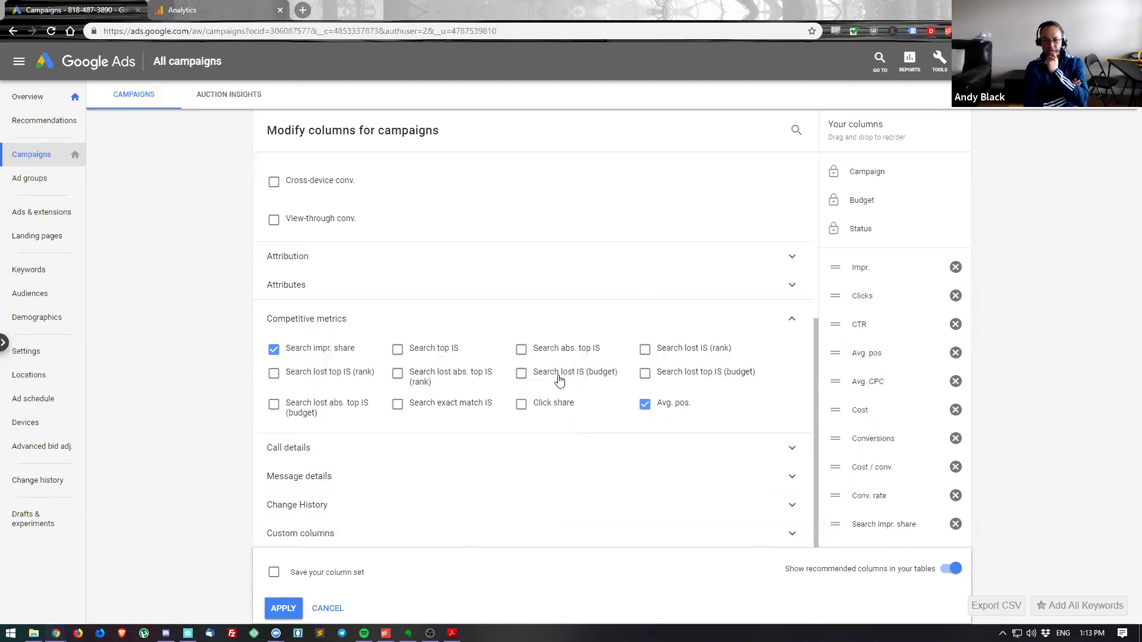
left_click(559, 374)
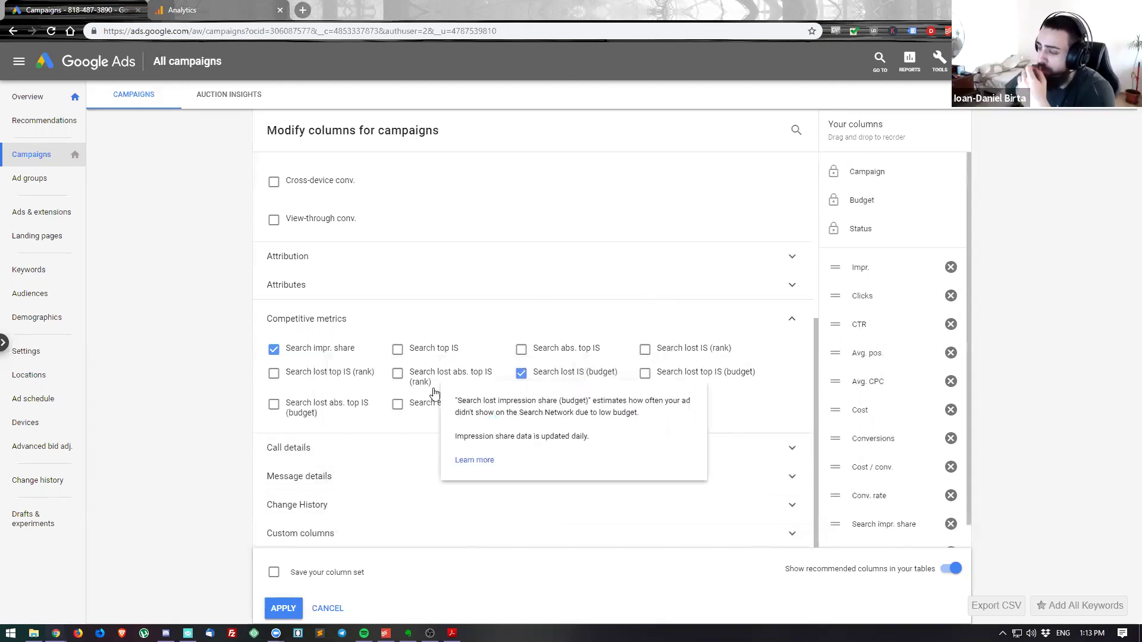
left_click(673, 352)
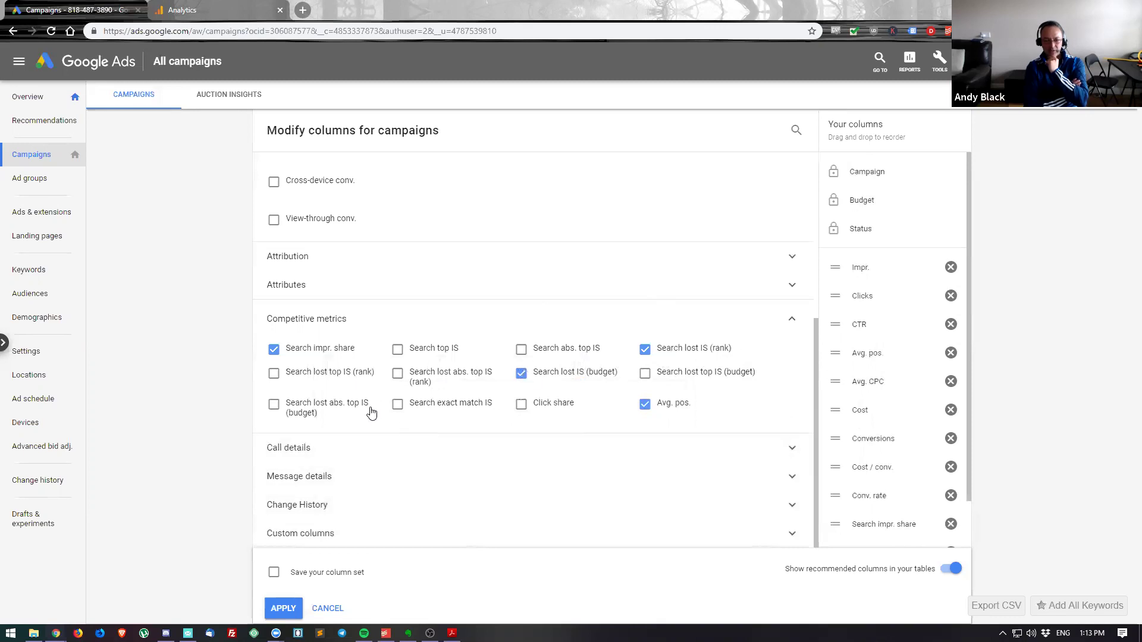
left_click(397, 404)
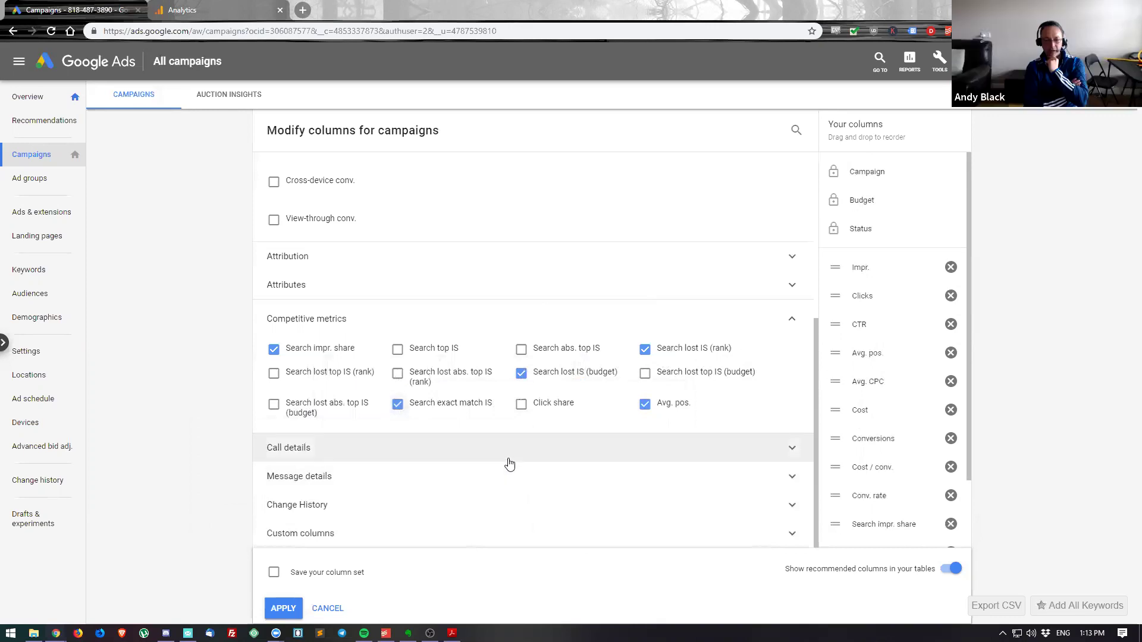
- Save and apply the column set under the name Campaign, and limit the campaigns table to the last 7 days
left_click(298, 574)
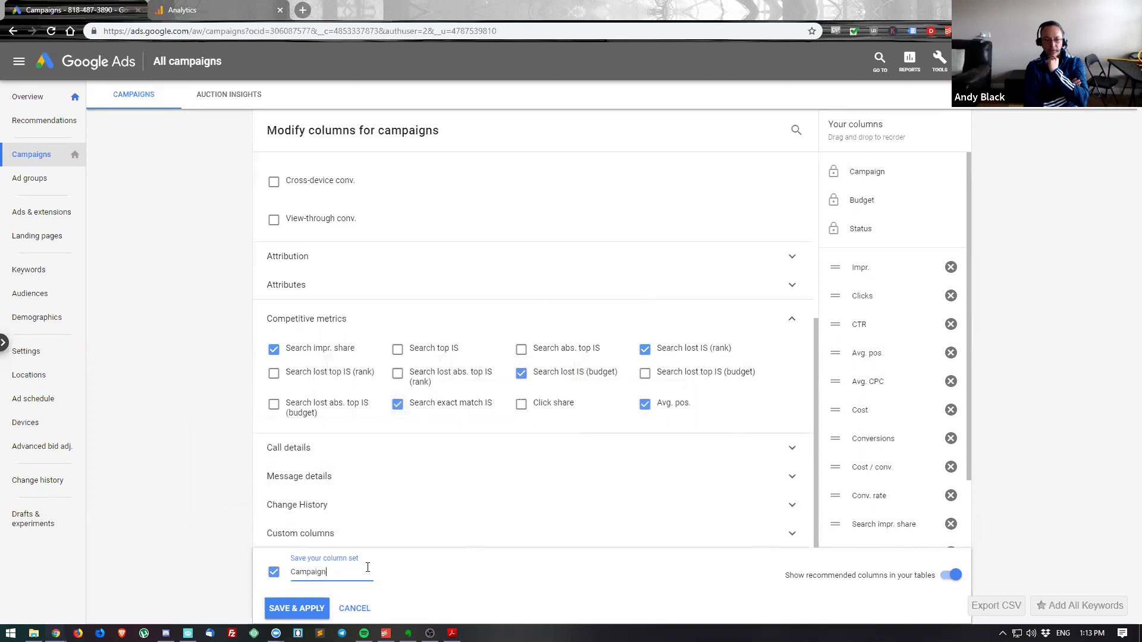
left_click(296, 608)
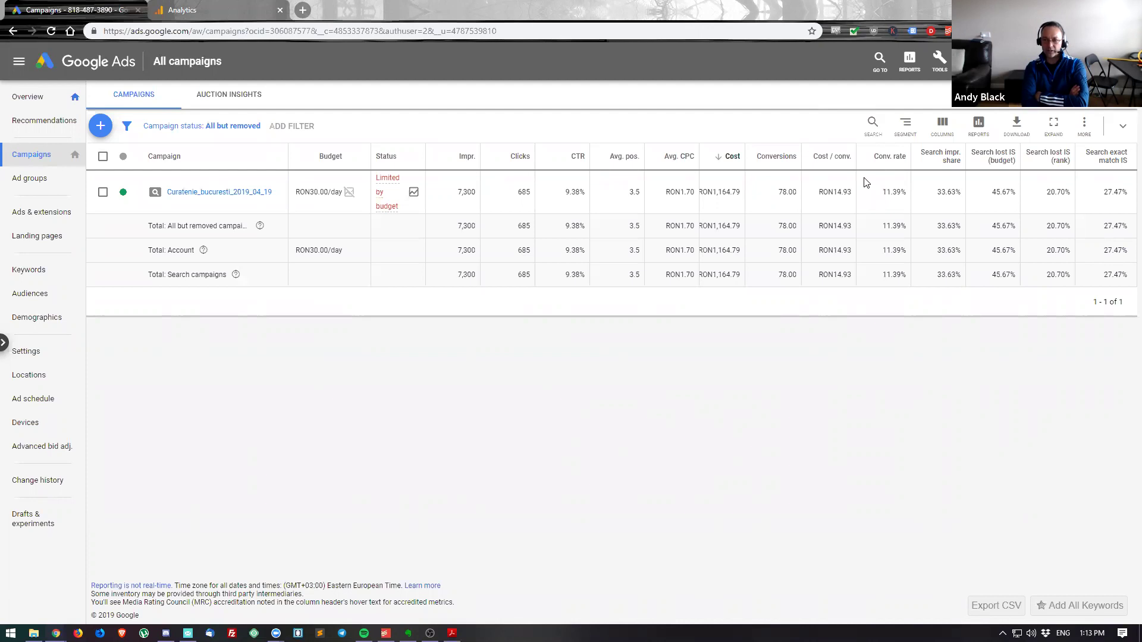
left_click(931, 116)
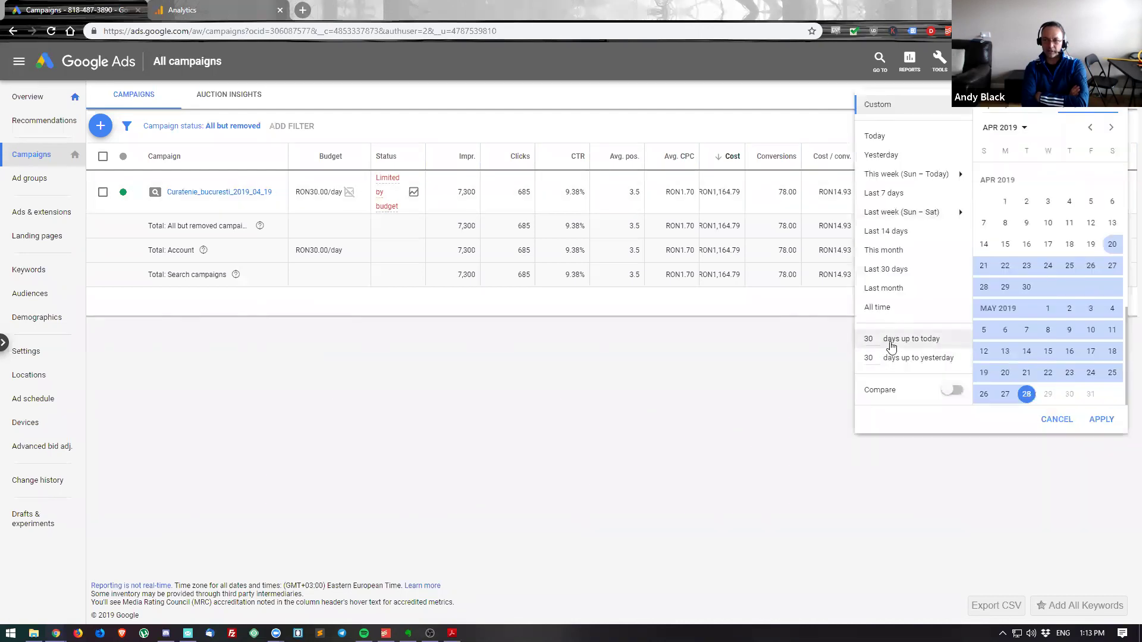
left_click(895, 197)
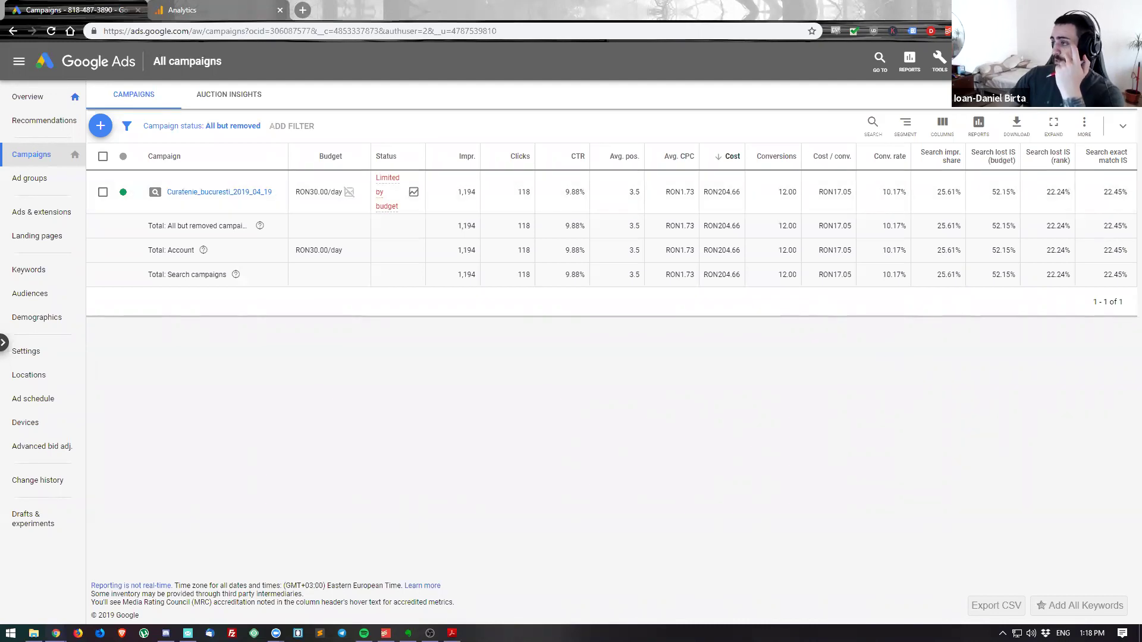
left_click(1035, 59)
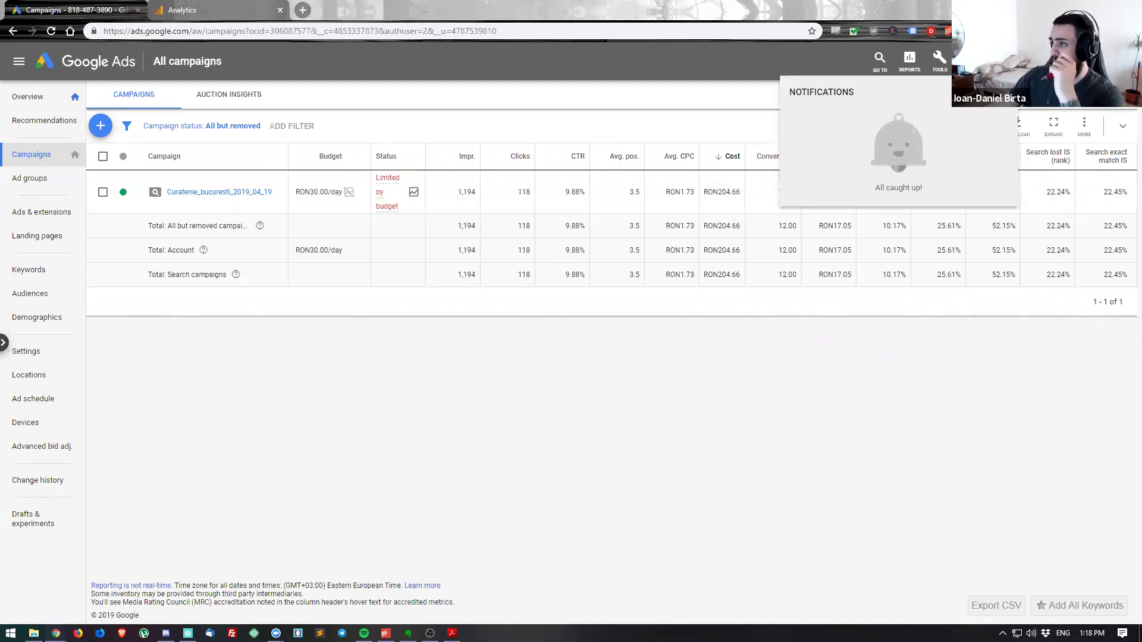
left_click(735, 90)
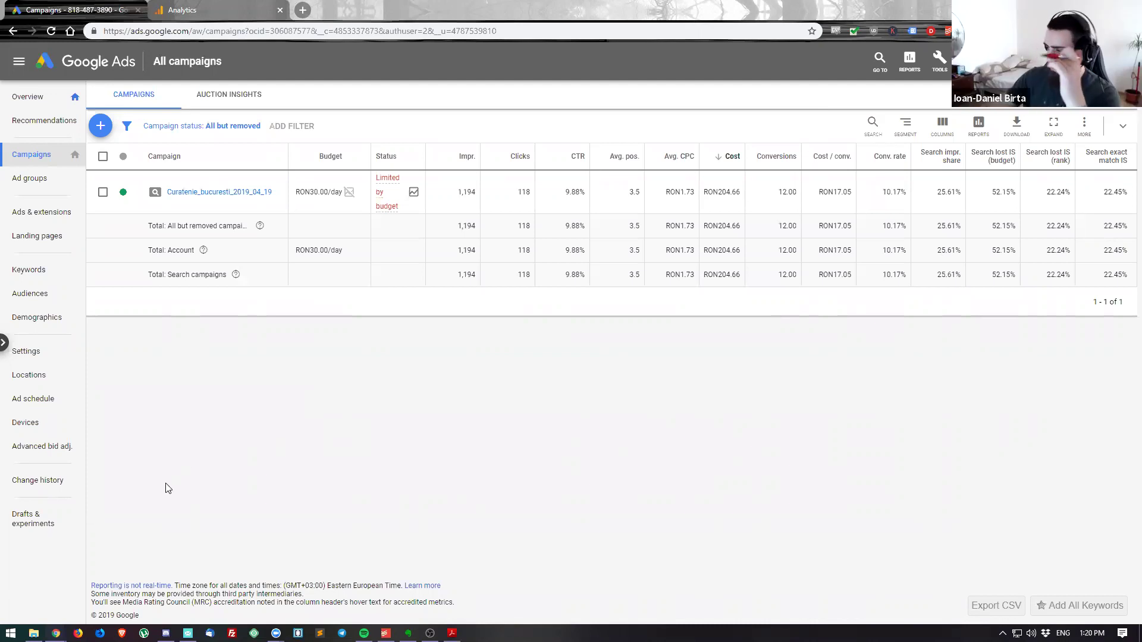
- Open the search keywords of the Curatenie_bucuresti_2019_04_19 campaign and examine their status and performance figures throughout the list
left_click(199, 193)
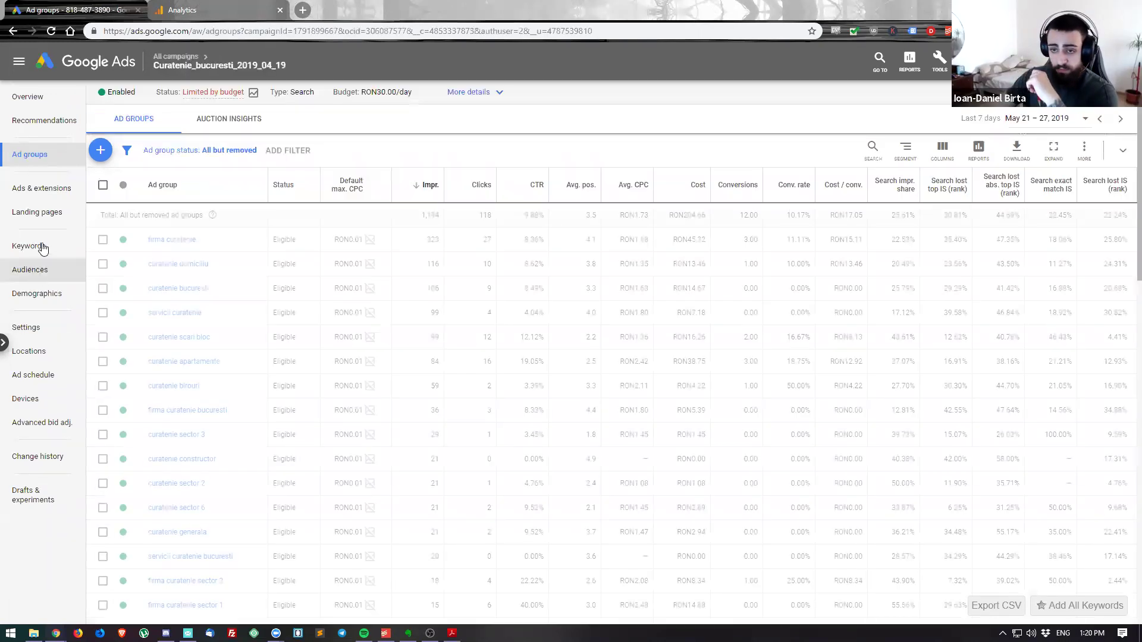
left_click(39, 247)
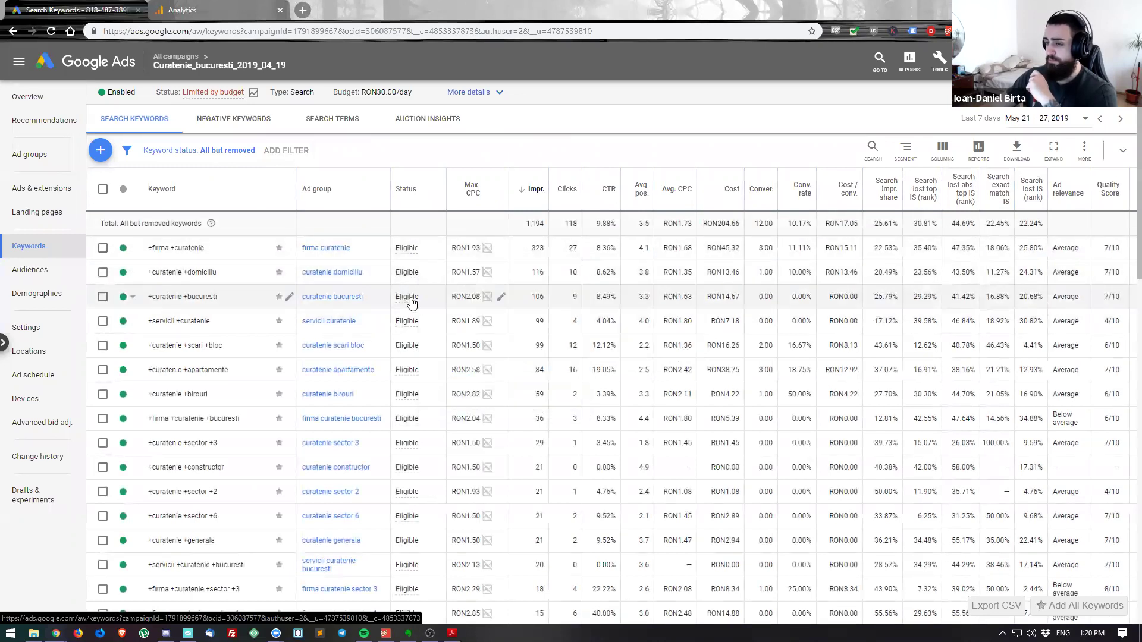
mouse_move(412, 302)
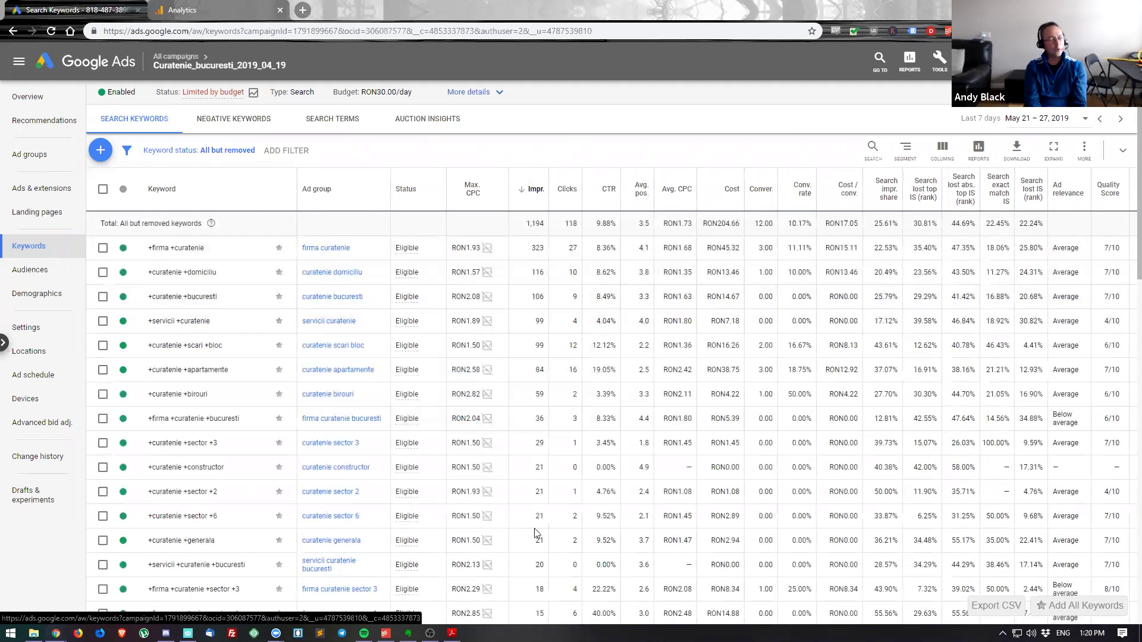
scroll(565, 415, "down", 15)
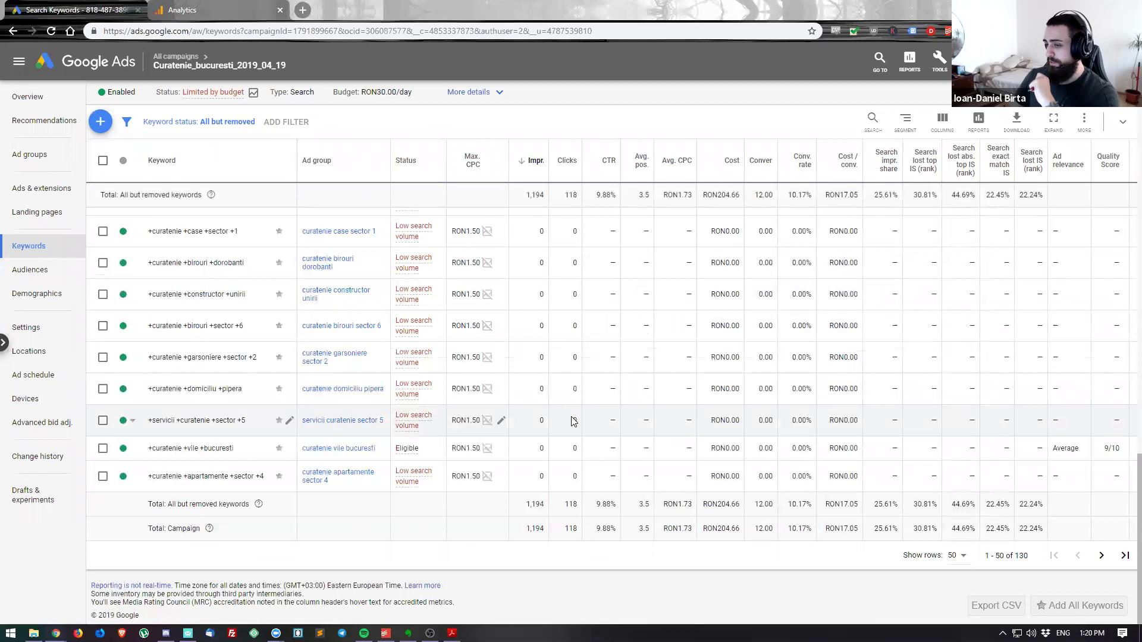
scroll(571, 421, "up", 12)
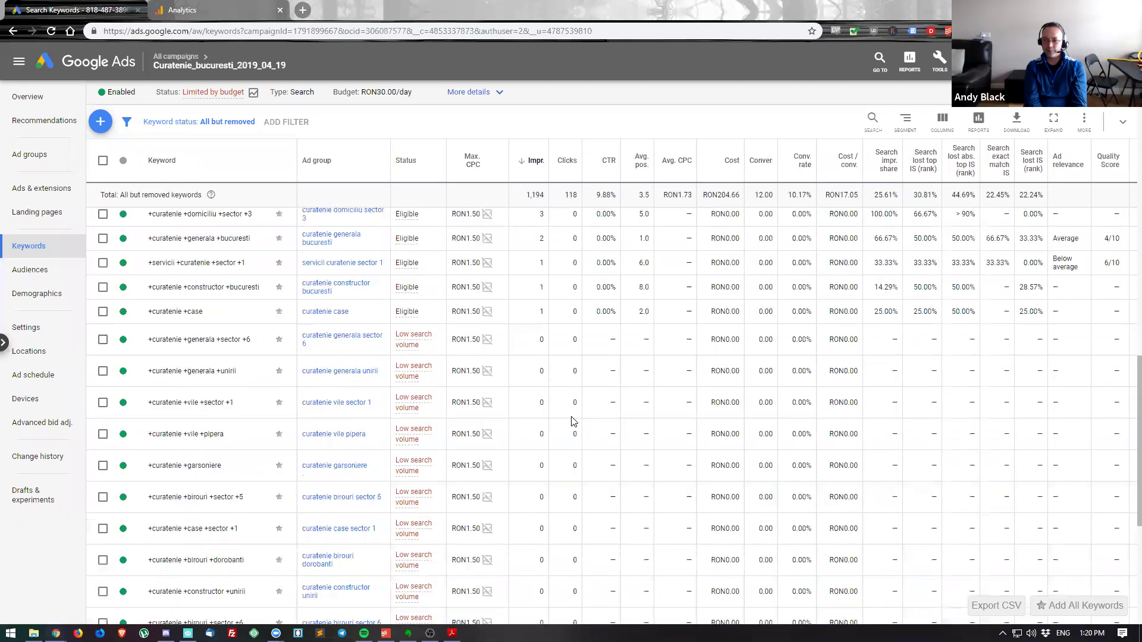
- Set the max. CPC bid of all the campaign's search keywords, including those beyond the current page, to RON 1.5
scroll(572, 423, "up", 3)
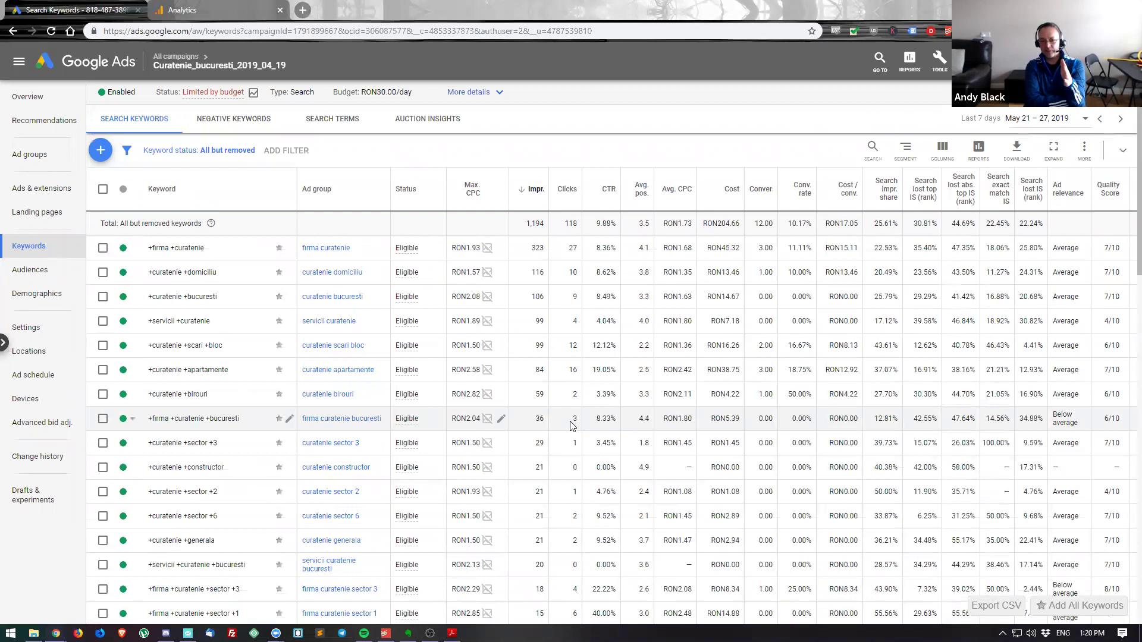
scroll(571, 424, "down", 2)
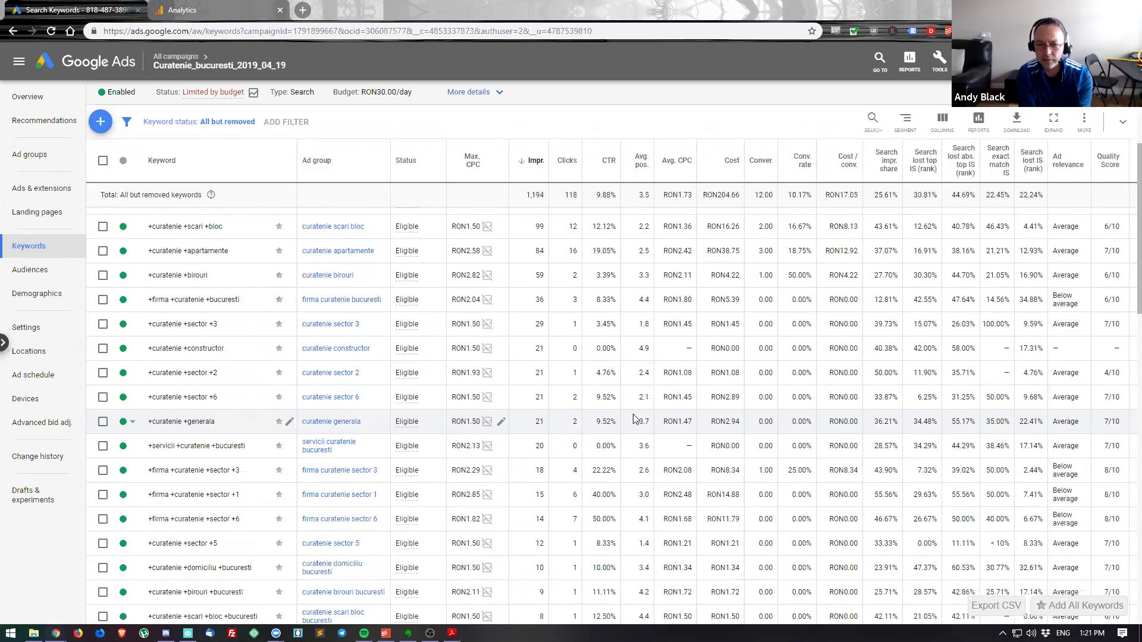
scroll(529, 401, "up", 2)
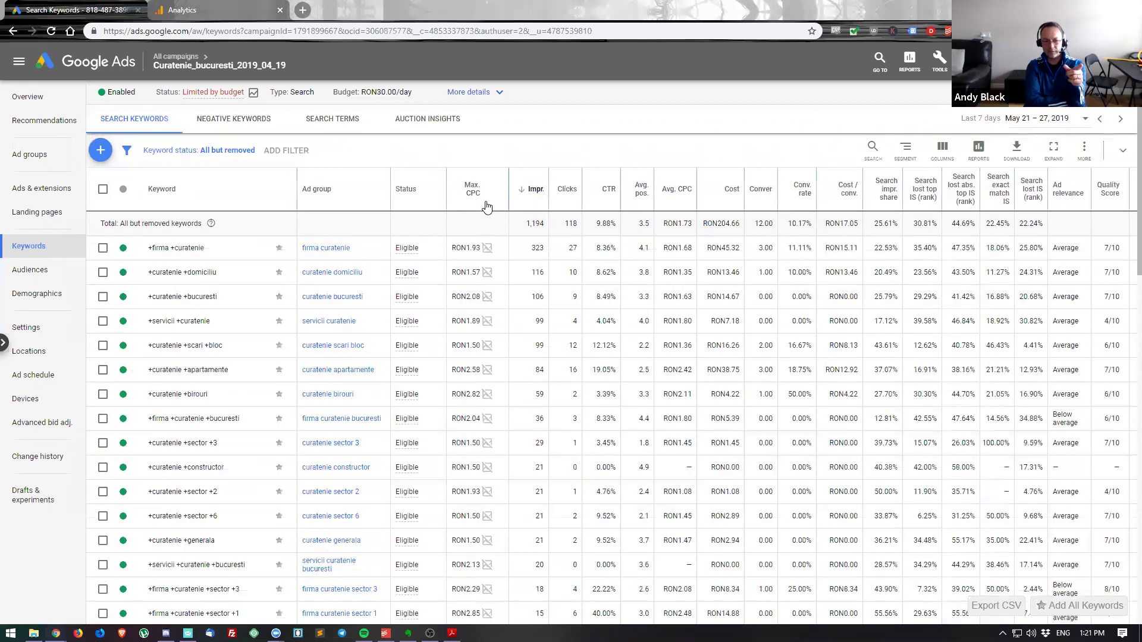
left_click(104, 190)
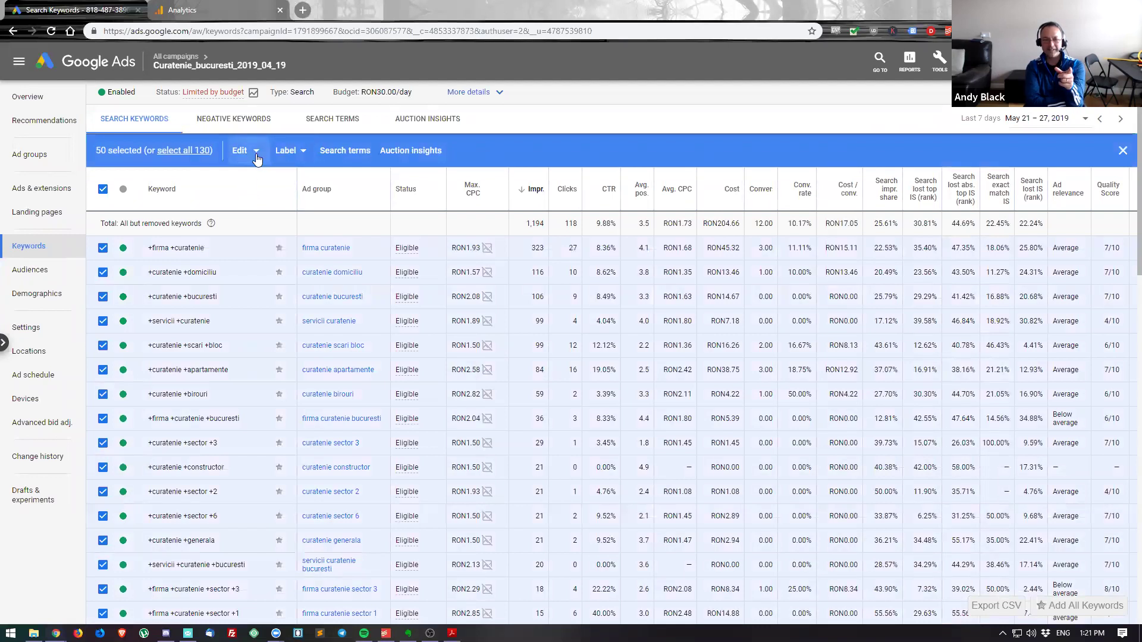
left_click(204, 152)
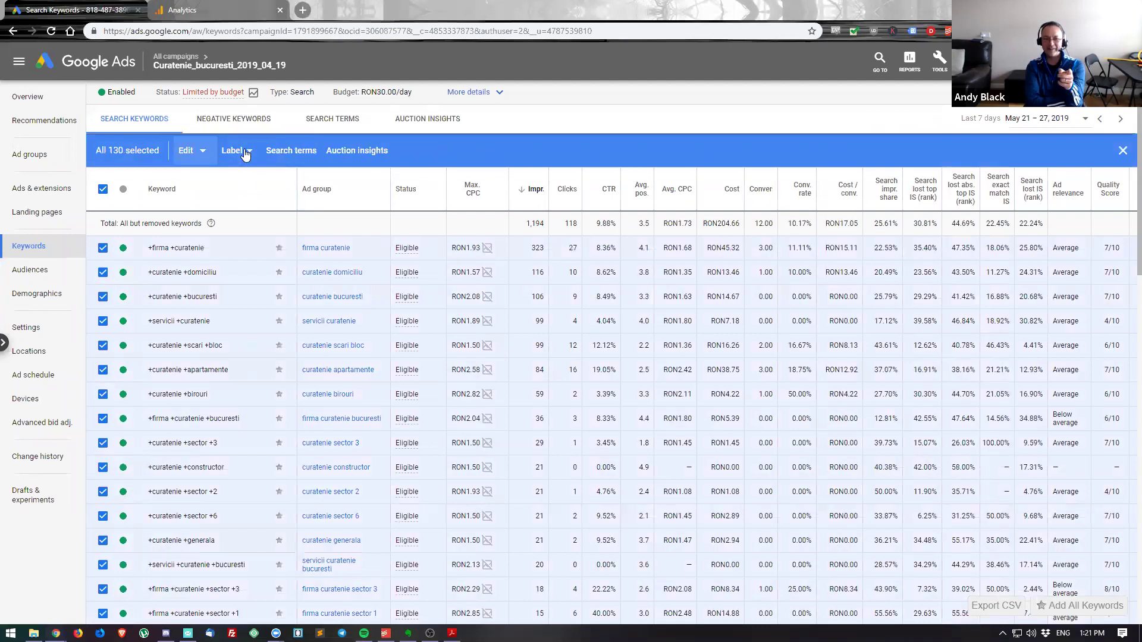
left_click(203, 152)
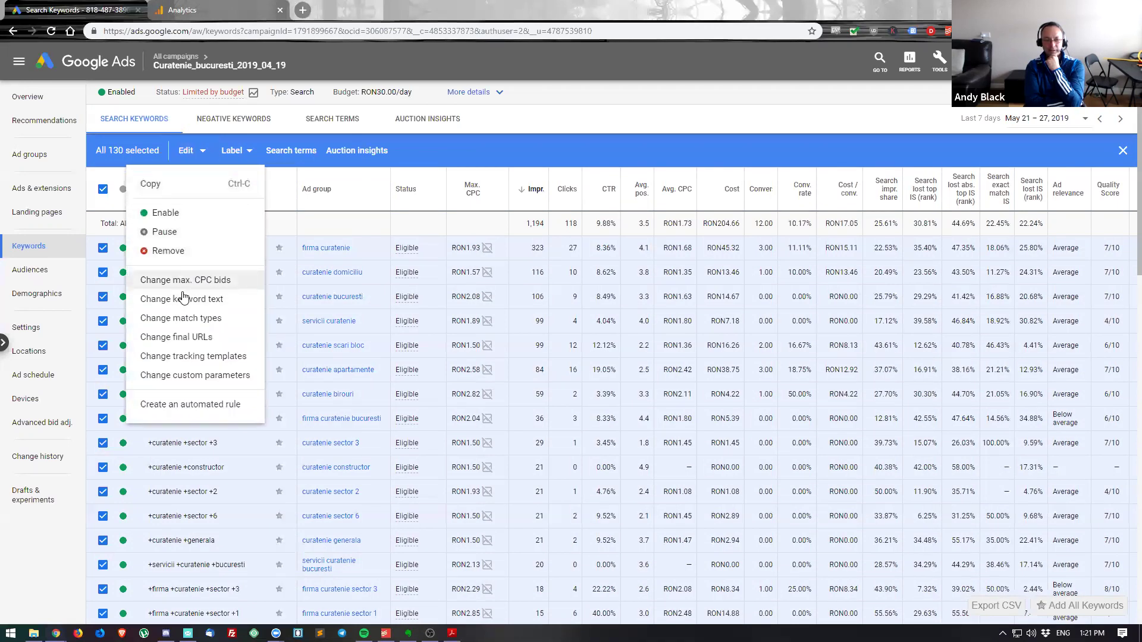
left_click(202, 286)
left_click(312, 181)
type("1.5")
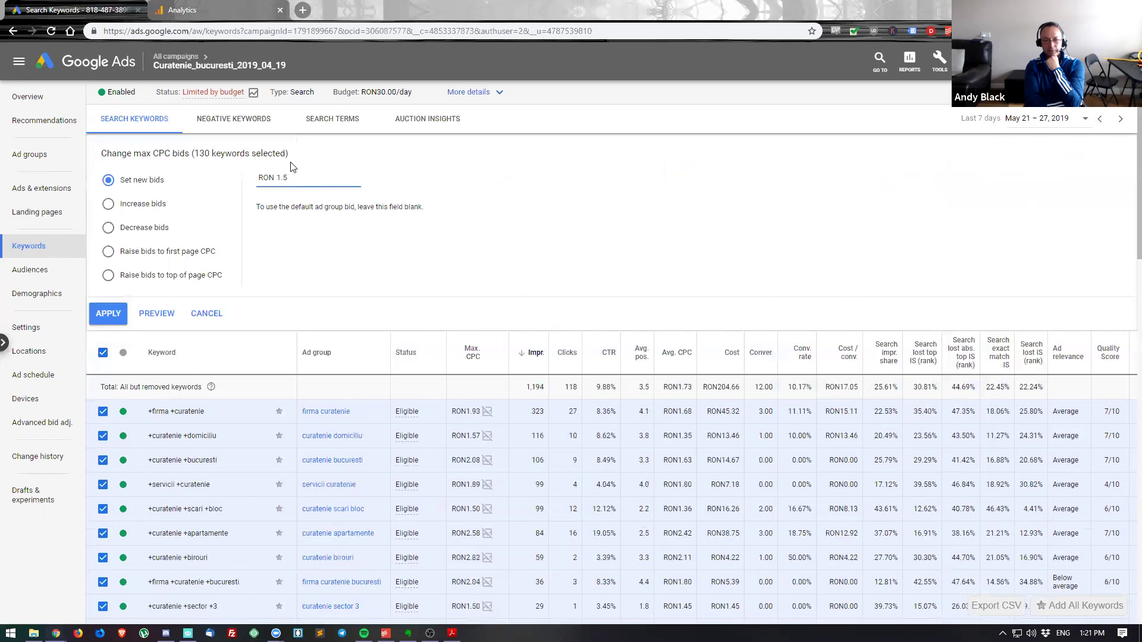
left_click(113, 319)
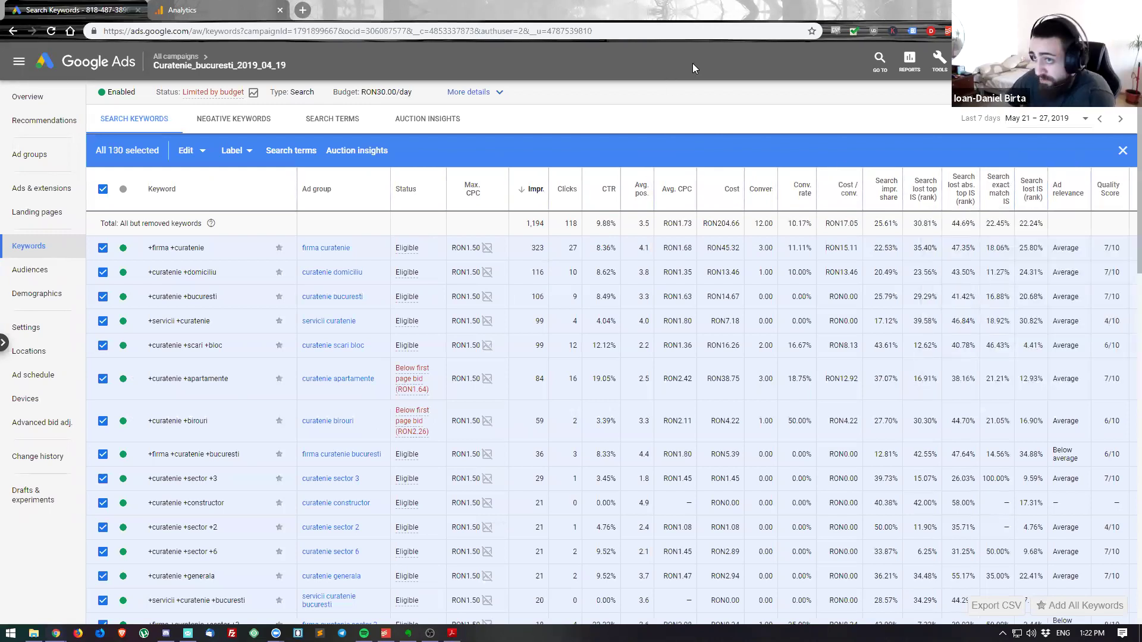
- Switch to Google Analytics and show the goal performance card for the last 28 days to examine its conversion rate
key("ctrl+Tab")
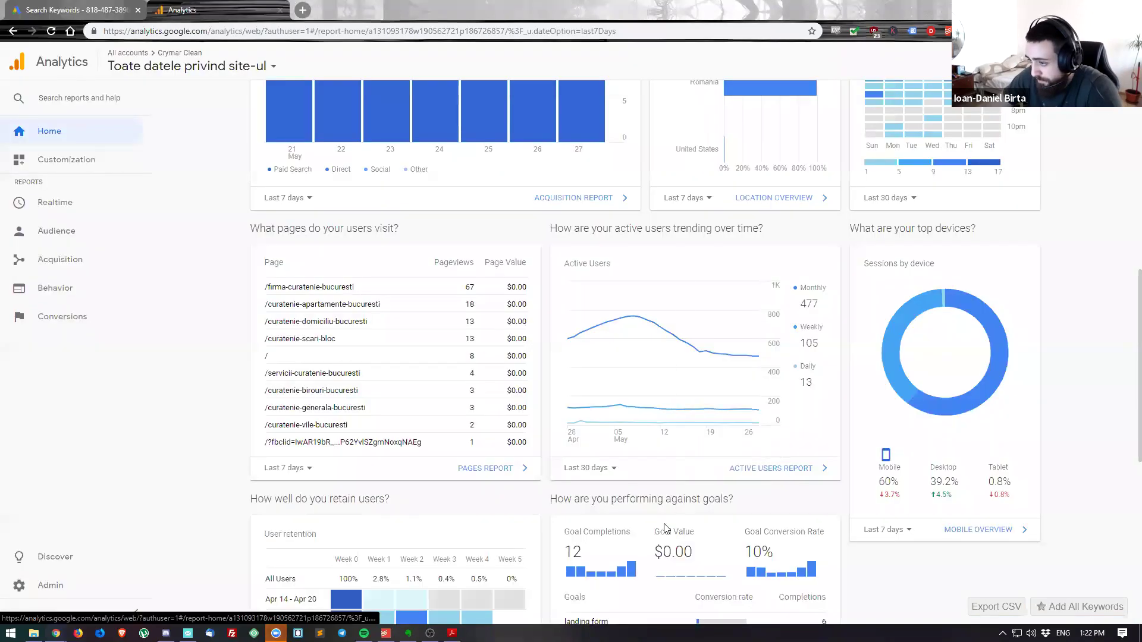
left_click(588, 441)
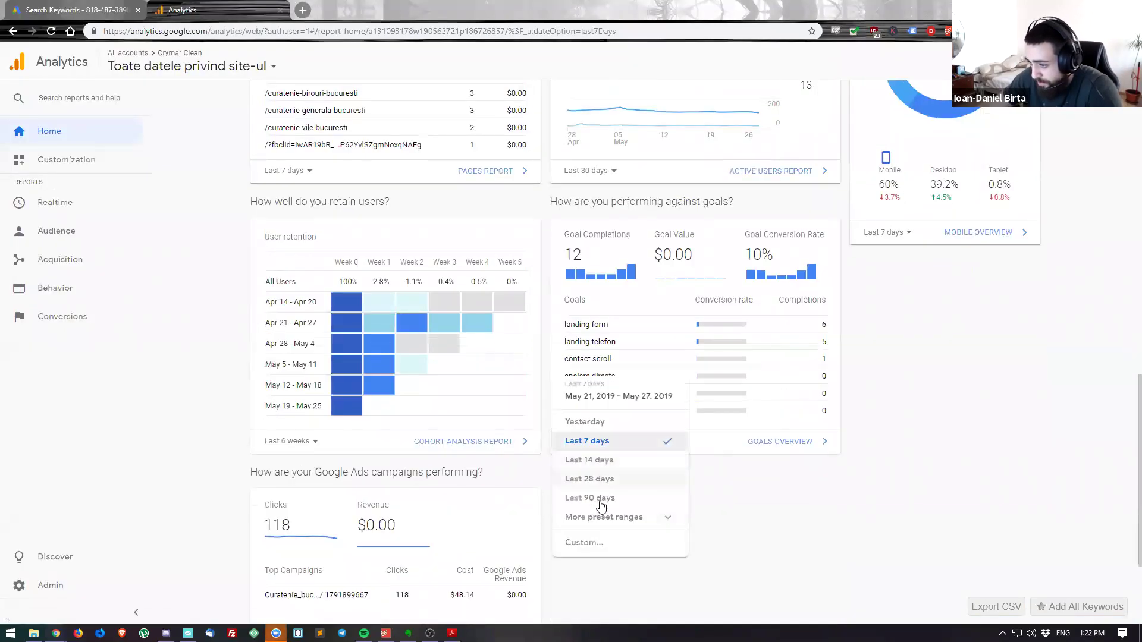
left_click(602, 479)
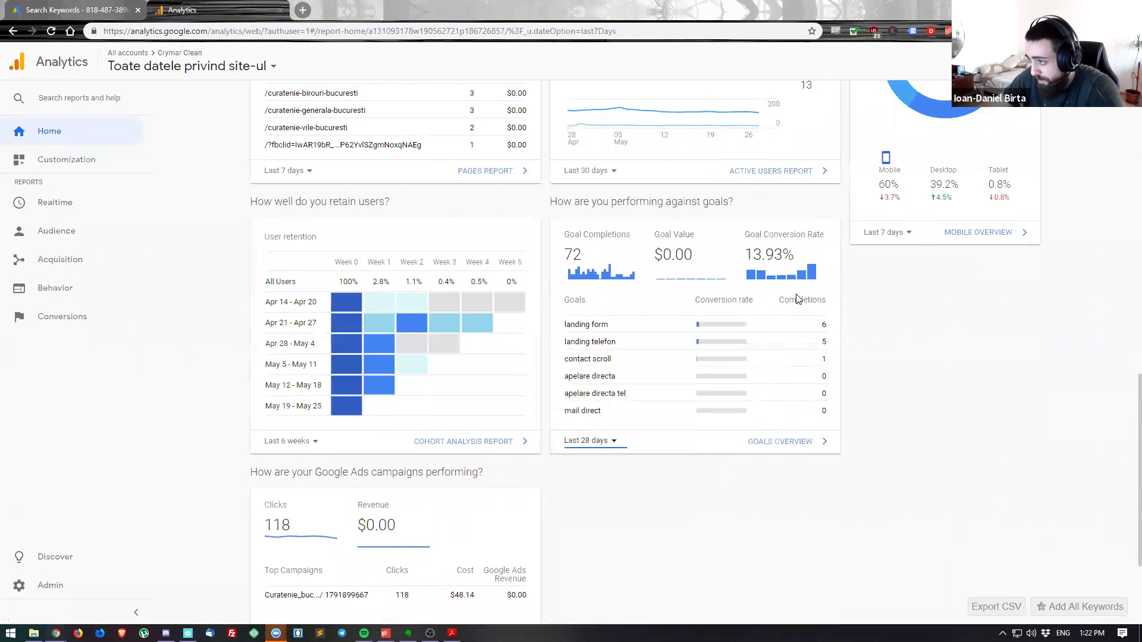
left_click_drag(818, 257, 755, 257)
left_click(925, 327)
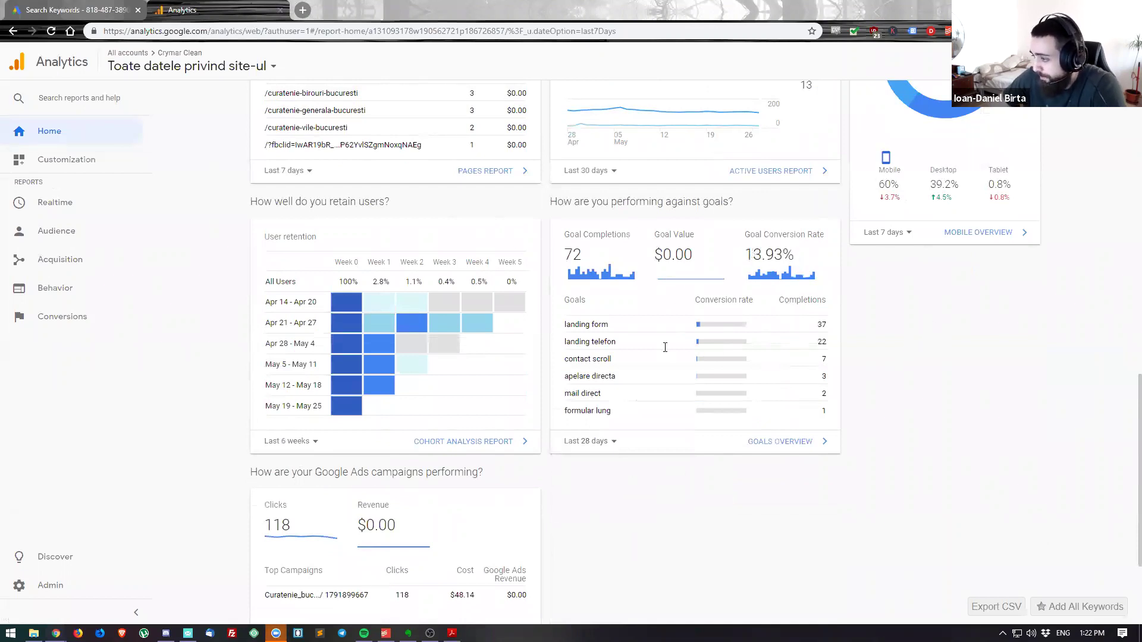
- Return to the Google Ads keywords page and deselect all the keywords
key("ctrl+shift+Tab")
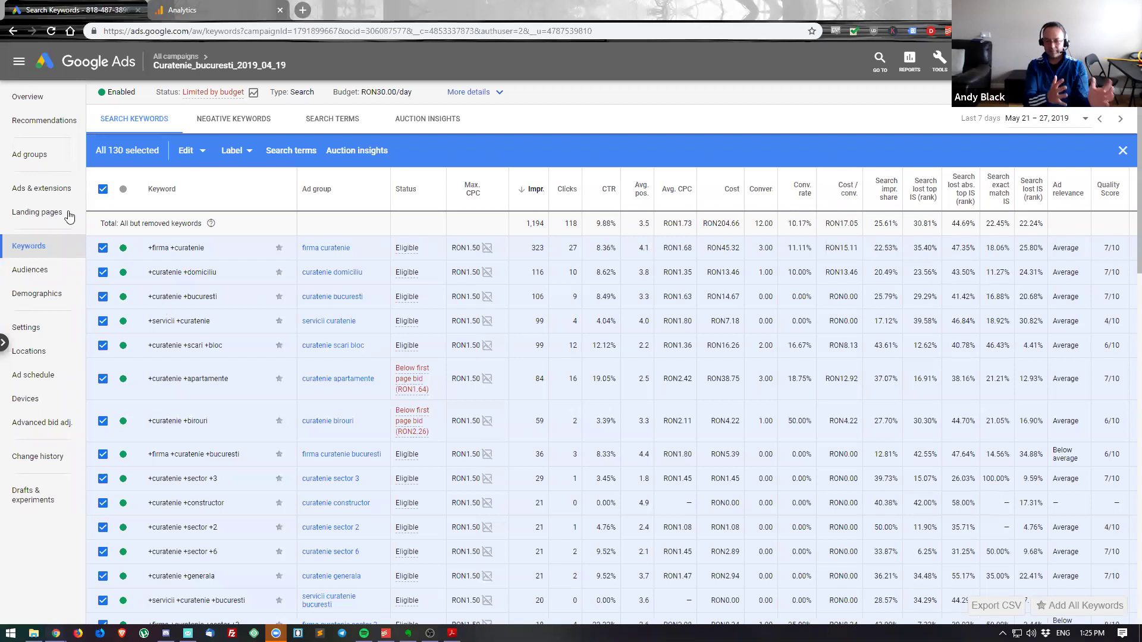
left_click(103, 189)
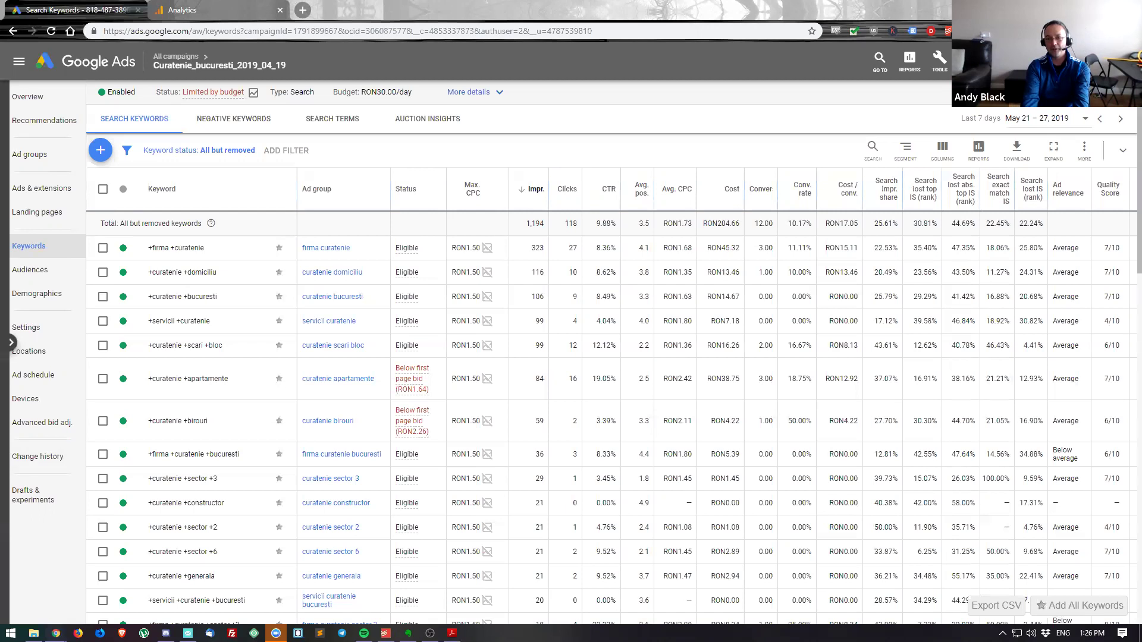
left_click(33, 342)
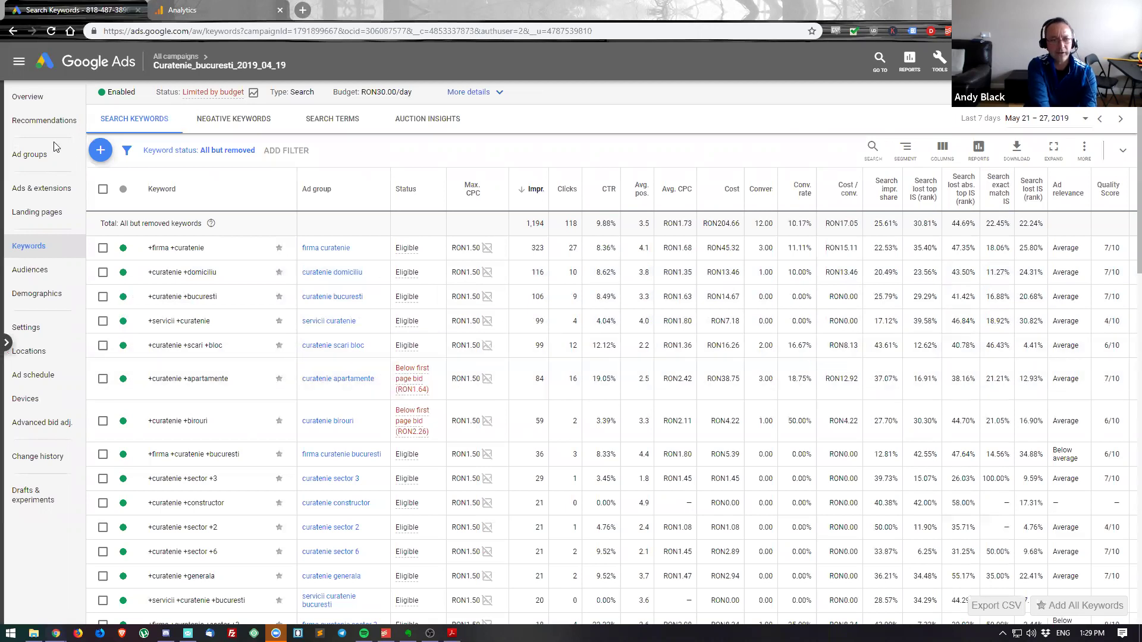
- Go back to the all-campaigns table and segment it by Device to compare performance across device types
left_click(175, 57)
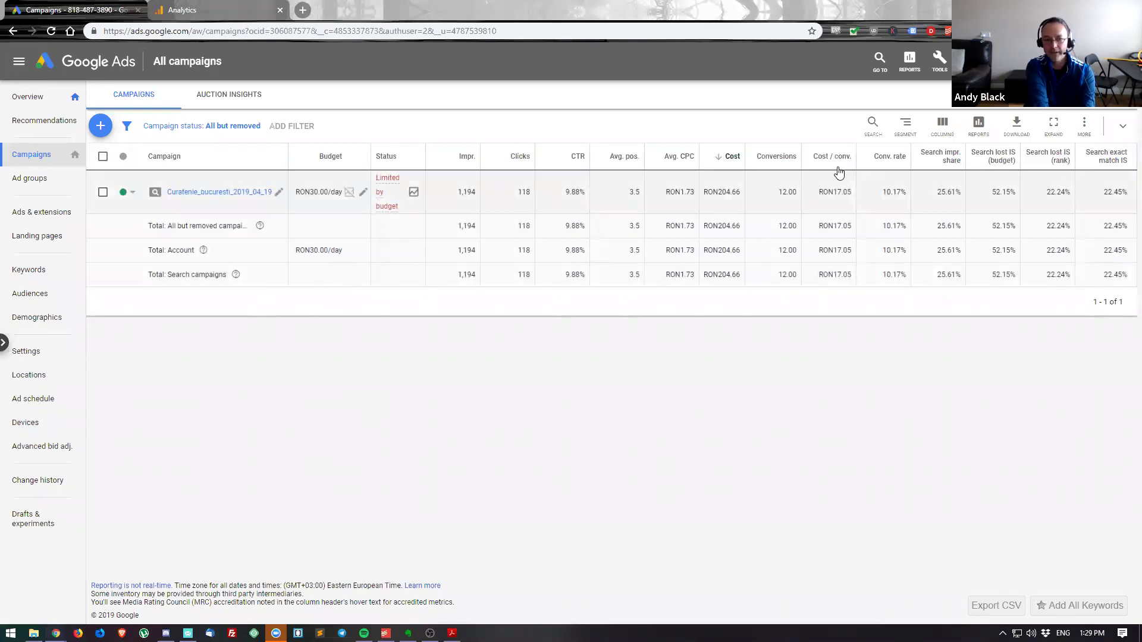
left_click(905, 125)
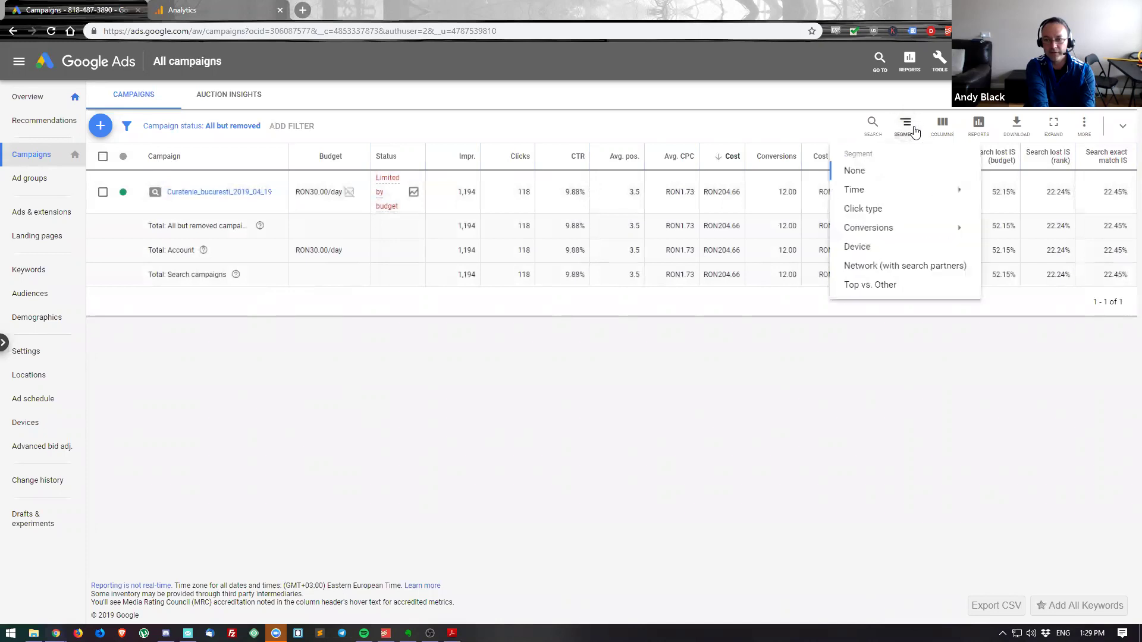
left_click(921, 249)
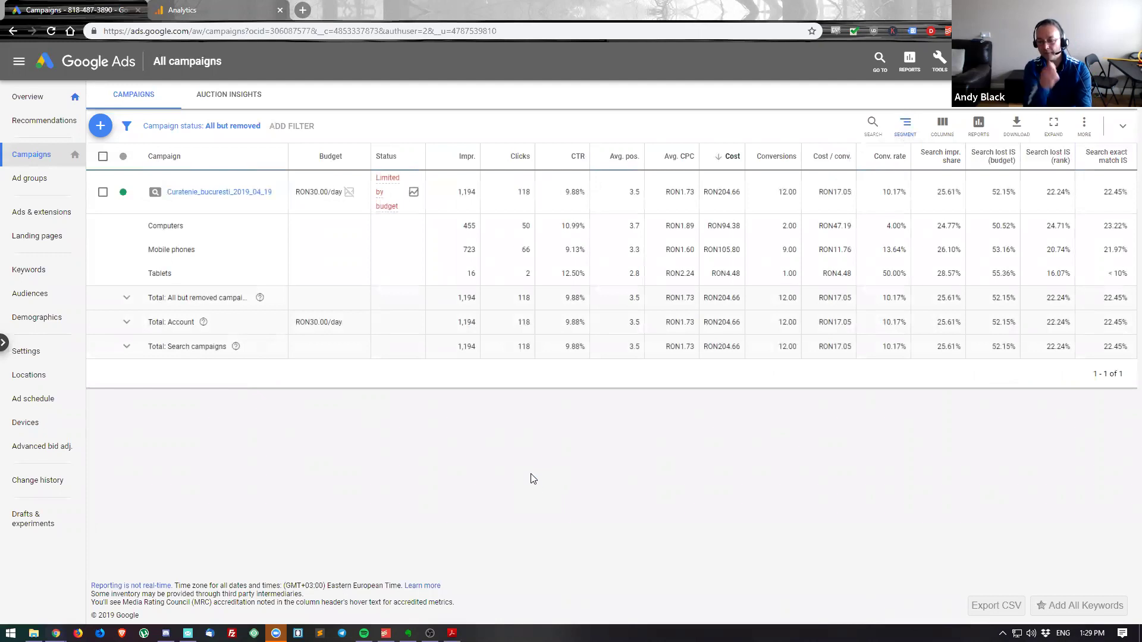
- Segment the campaigns table by Conversion action to see which goals the conversions come from
left_click(905, 125)
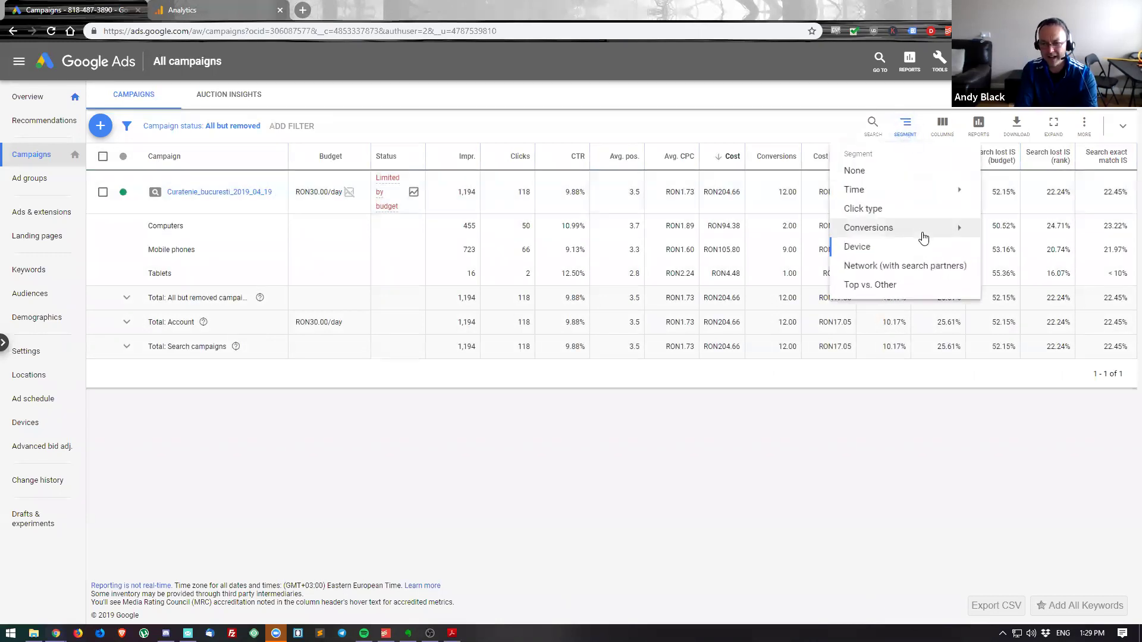
mouse_move(922, 229)
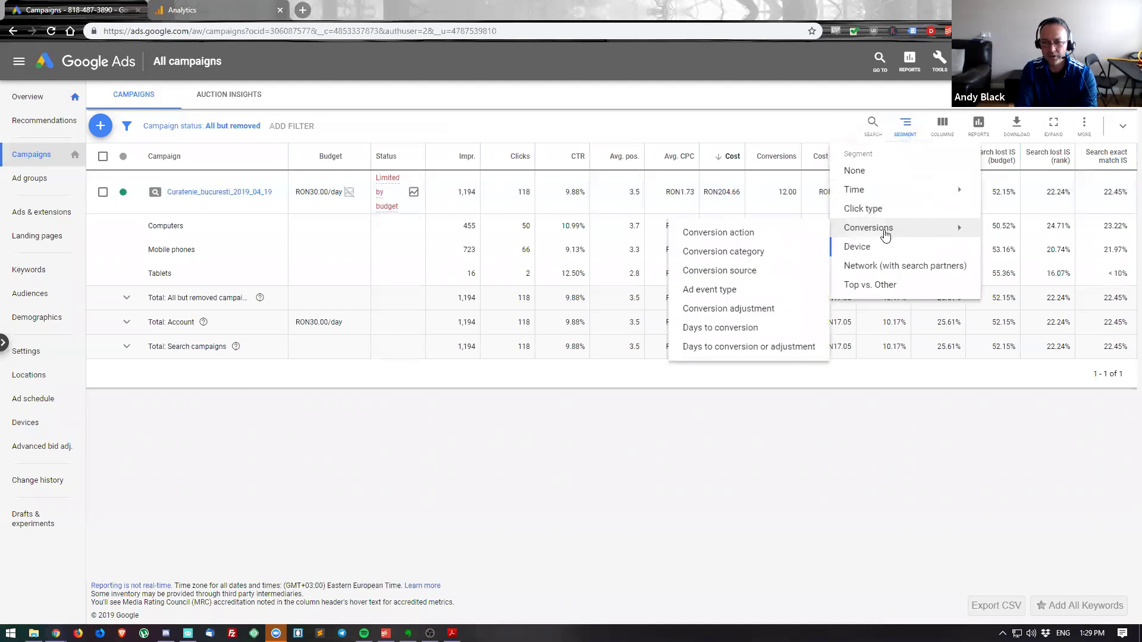
left_click(768, 237)
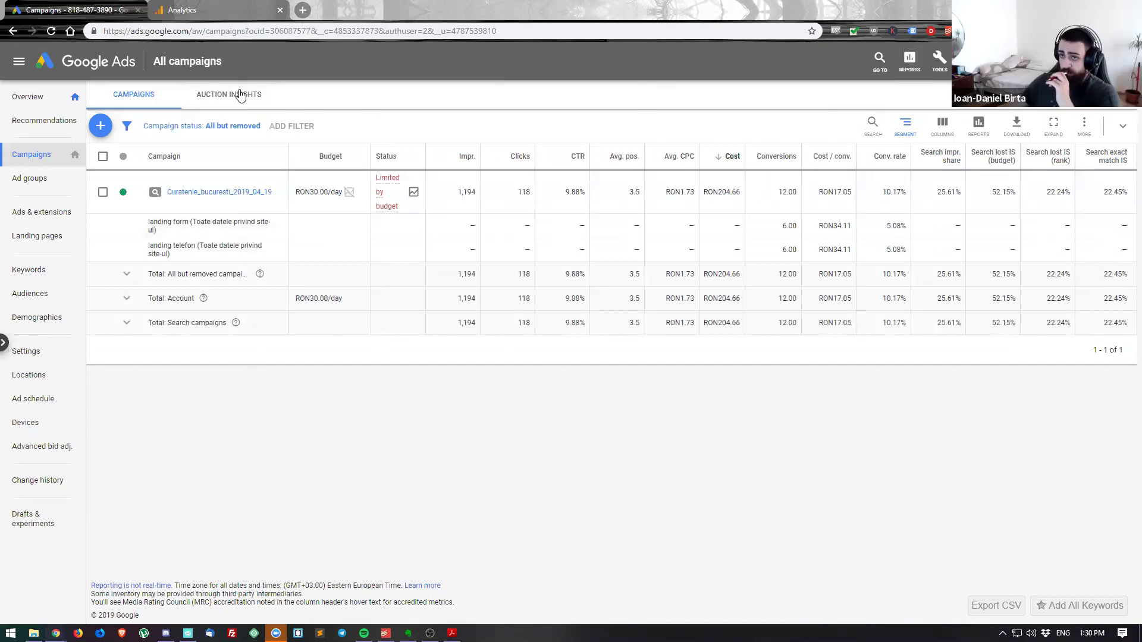
- Show the ad extensions of all campaigns and open the mobile call extension for editing
left_click(29, 102)
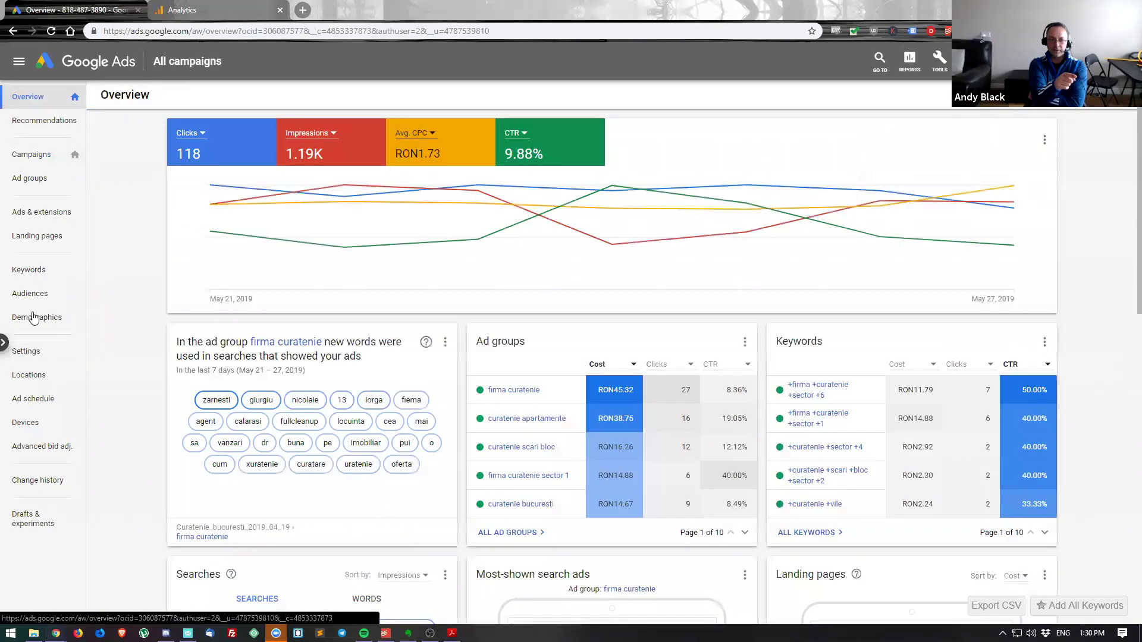
left_click(35, 213)
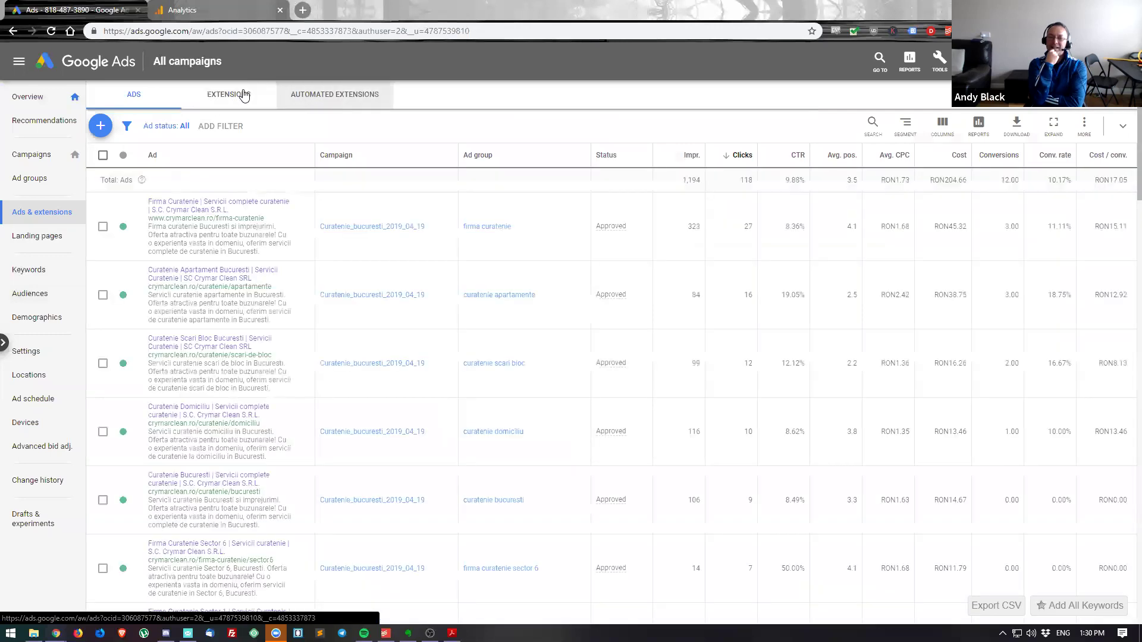
left_click(244, 95)
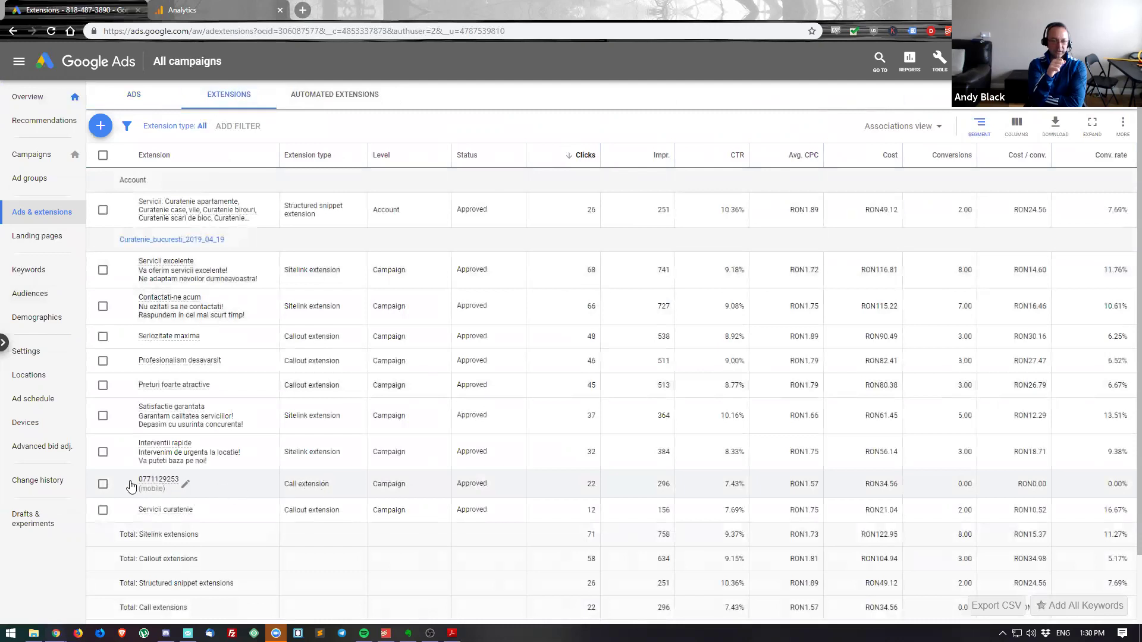
left_click(184, 484)
left_click(142, 491)
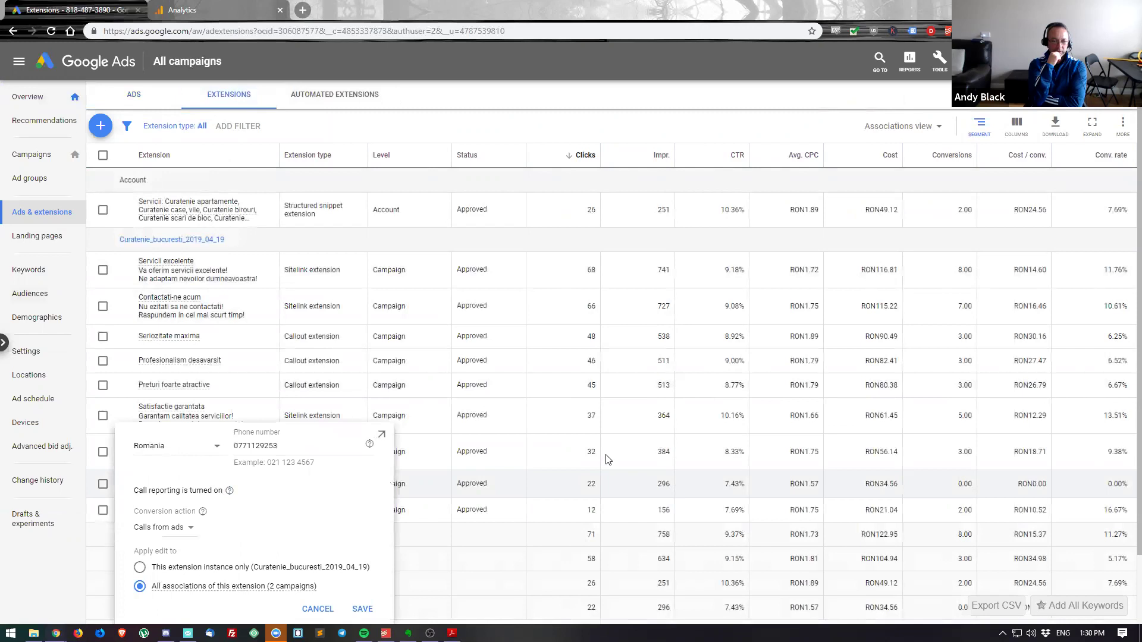
- Examine the call extension's phone number, conversion action and the help explanation of call reporting
scroll(606, 460, "down", 1)
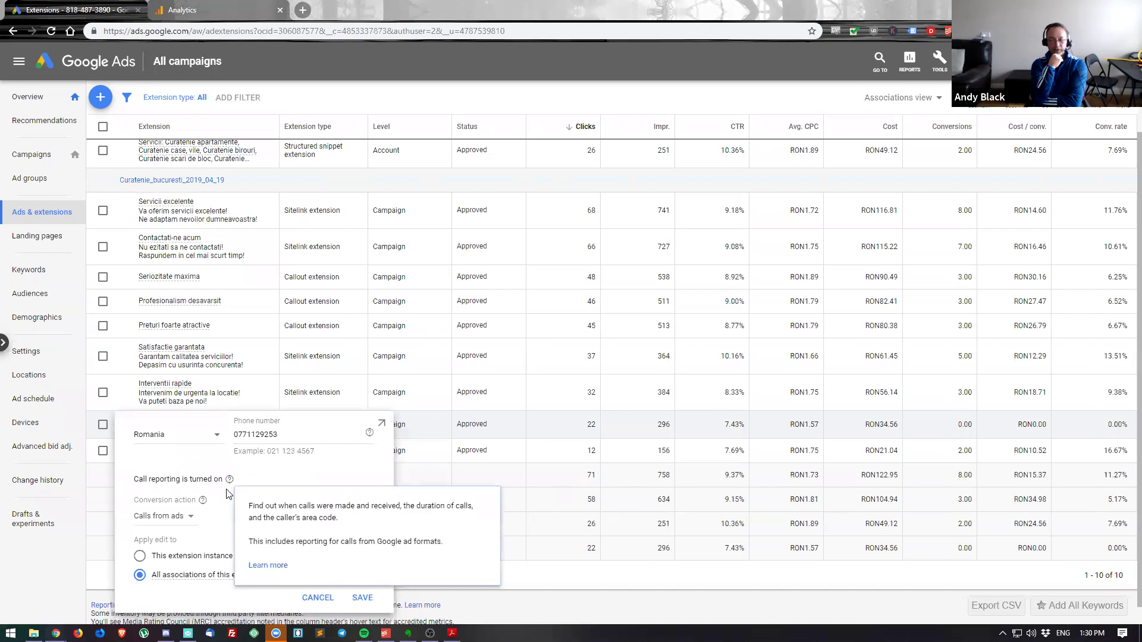
mouse_move(231, 481)
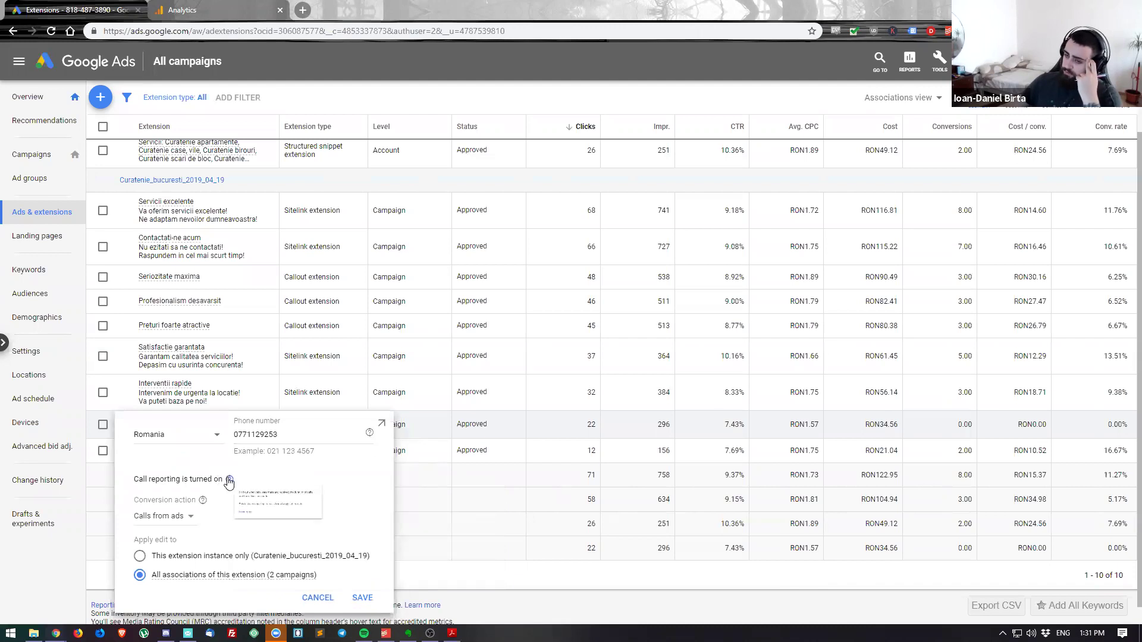
left_click(229, 480)
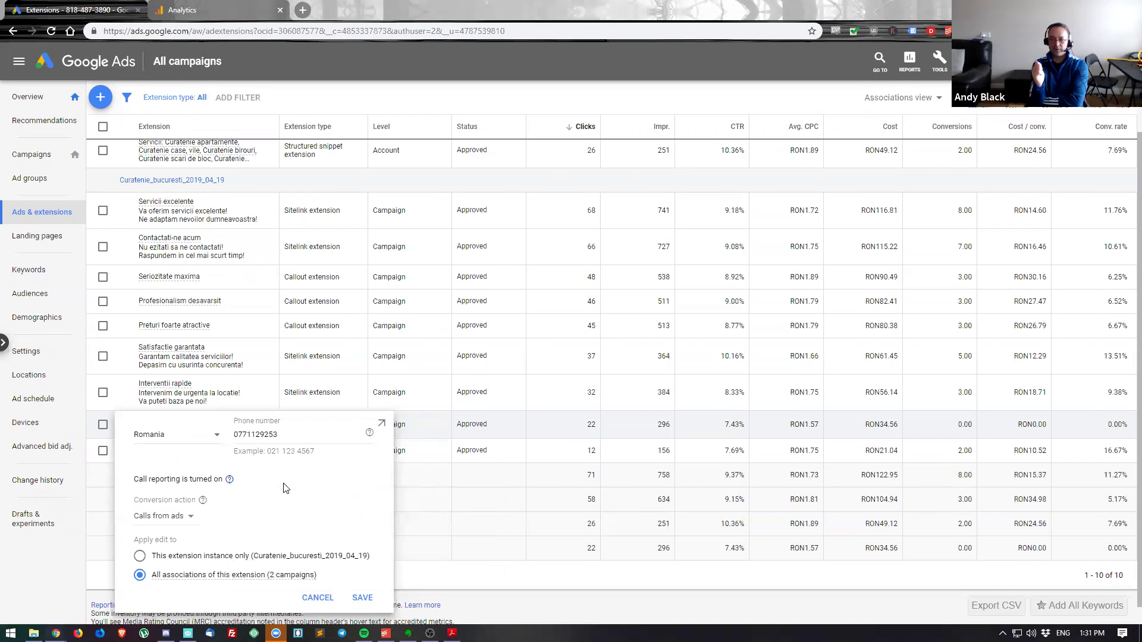
left_click_drag(278, 434, 232, 442)
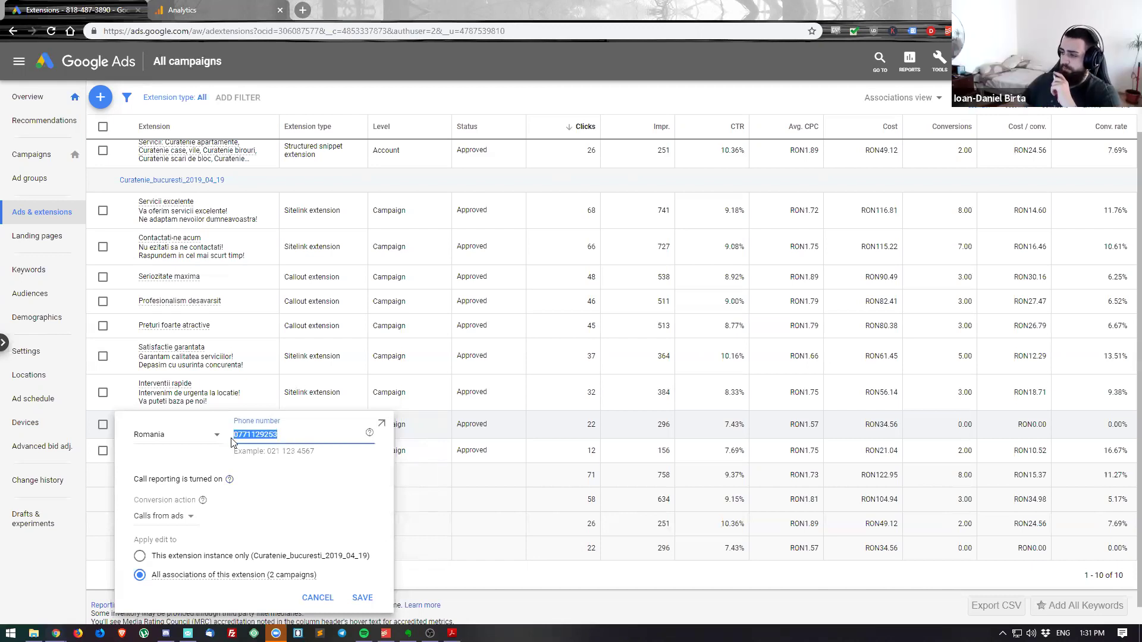
left_click(285, 434)
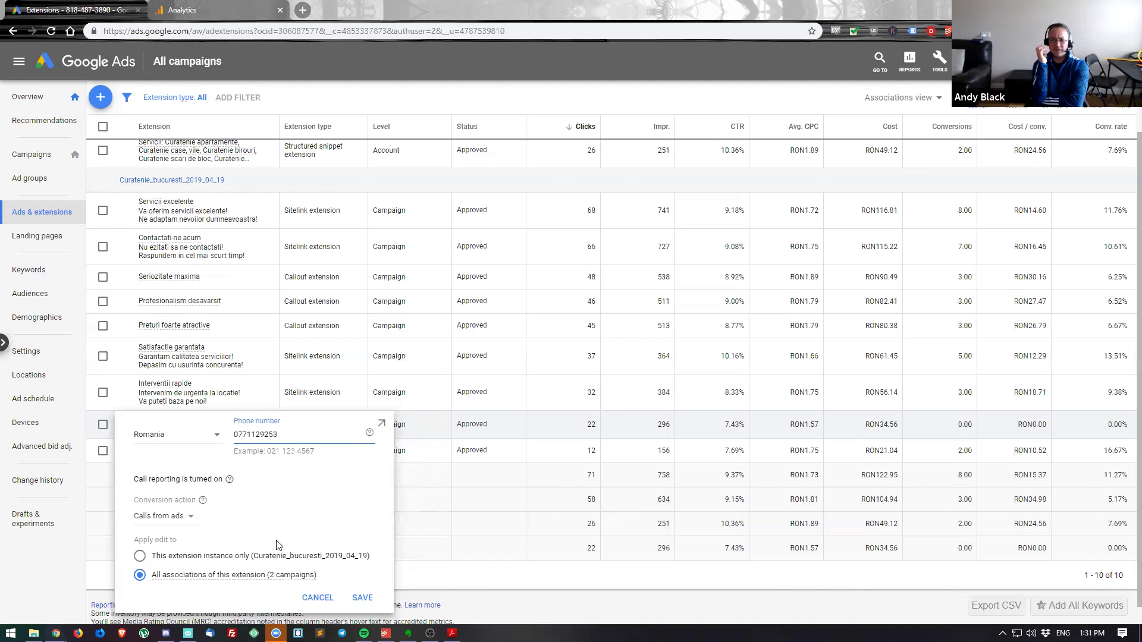
left_click(231, 481)
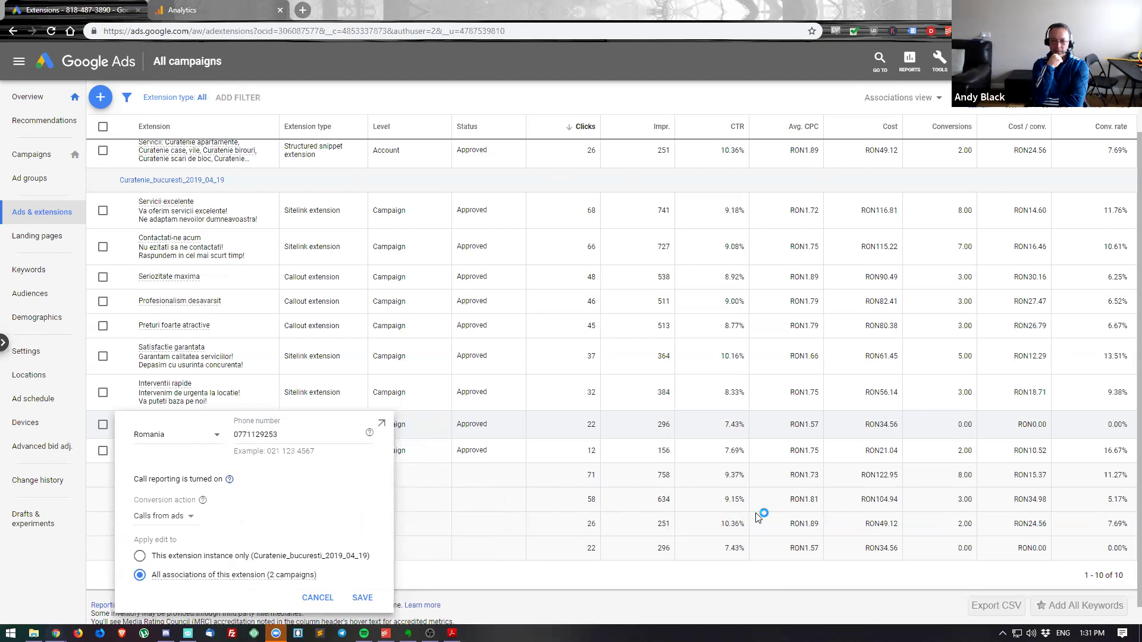
scroll(757, 517, "up", 1)
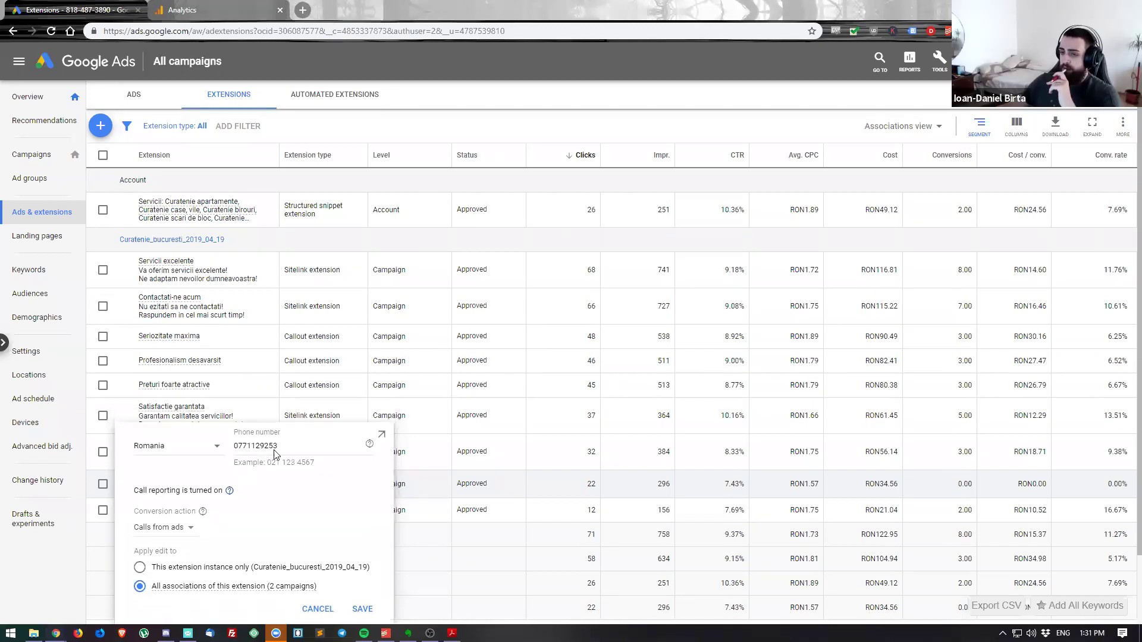
mouse_move(232, 491)
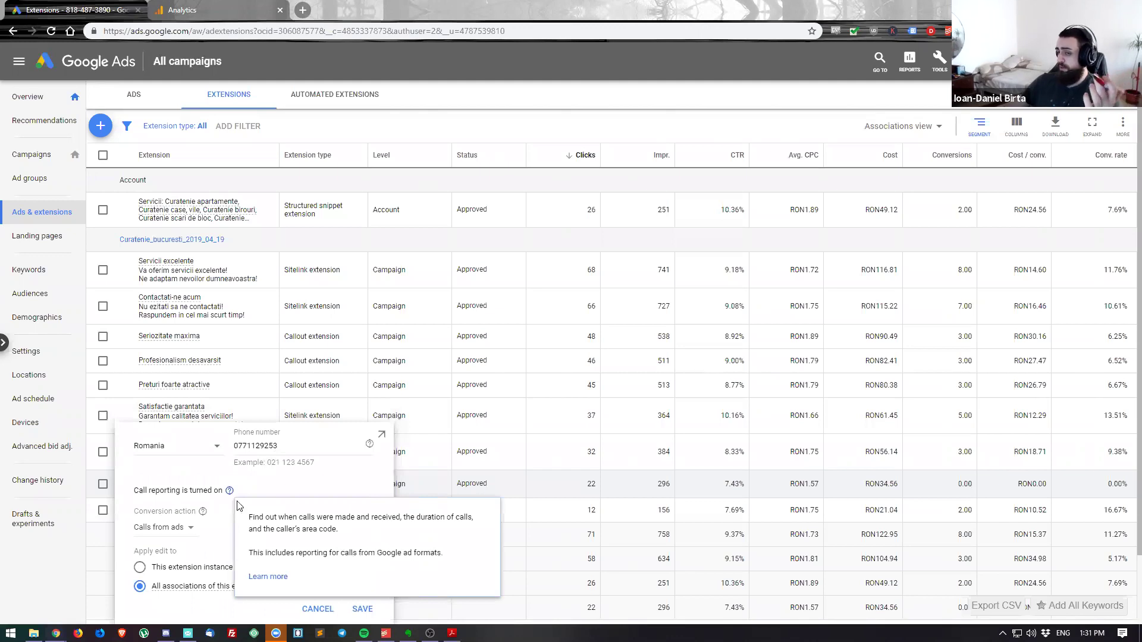
left_click_drag(278, 446, 247, 448)
key("End")
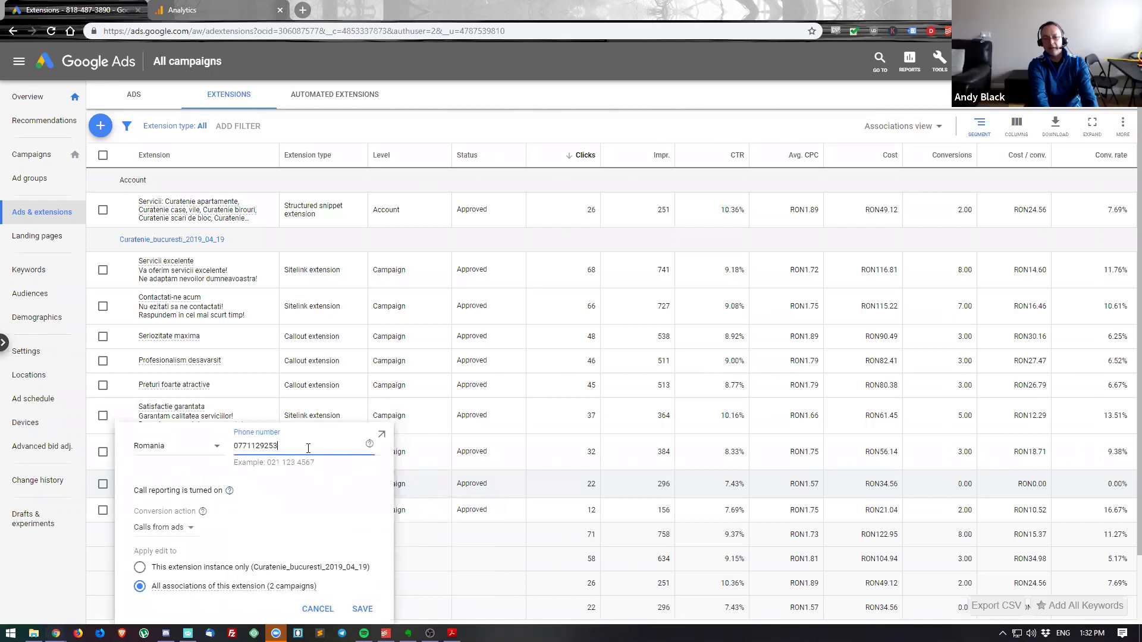
left_click(289, 526)
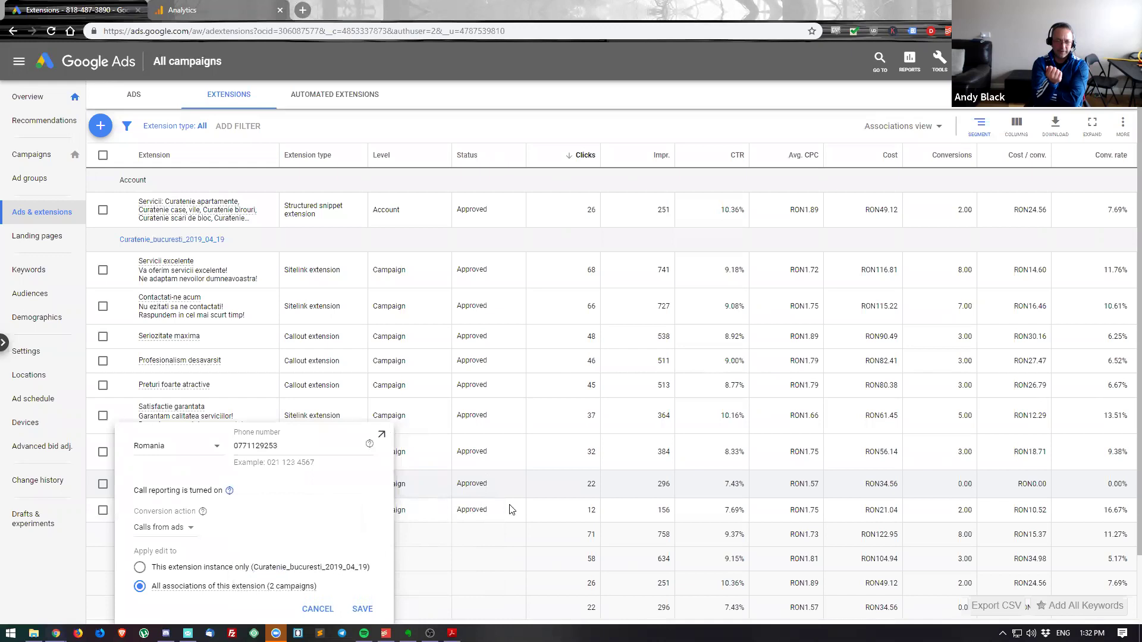
- Set the mobile call extension's conversion action to None for all associations of the extension and save the change
scroll(393, 422, "down", 2)
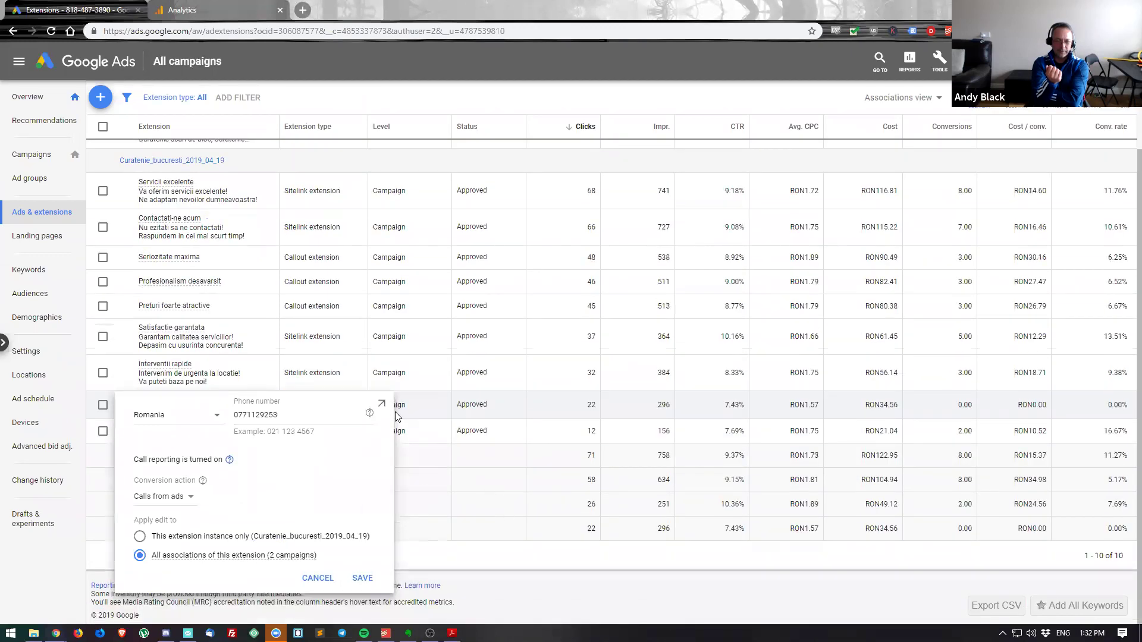
left_click(315, 580)
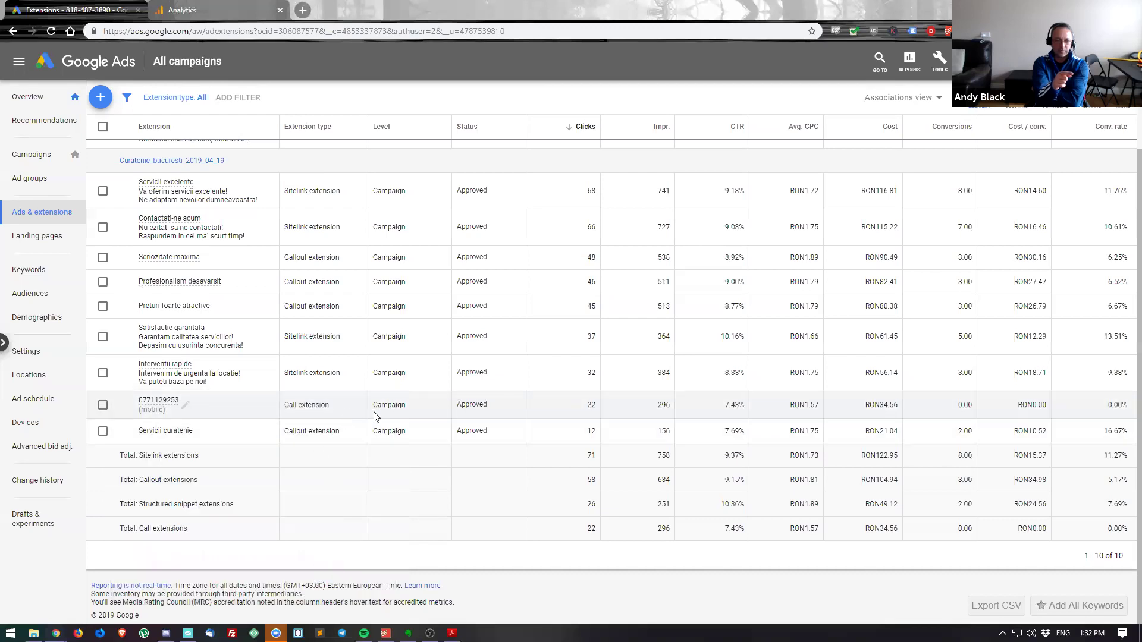
left_click(185, 405)
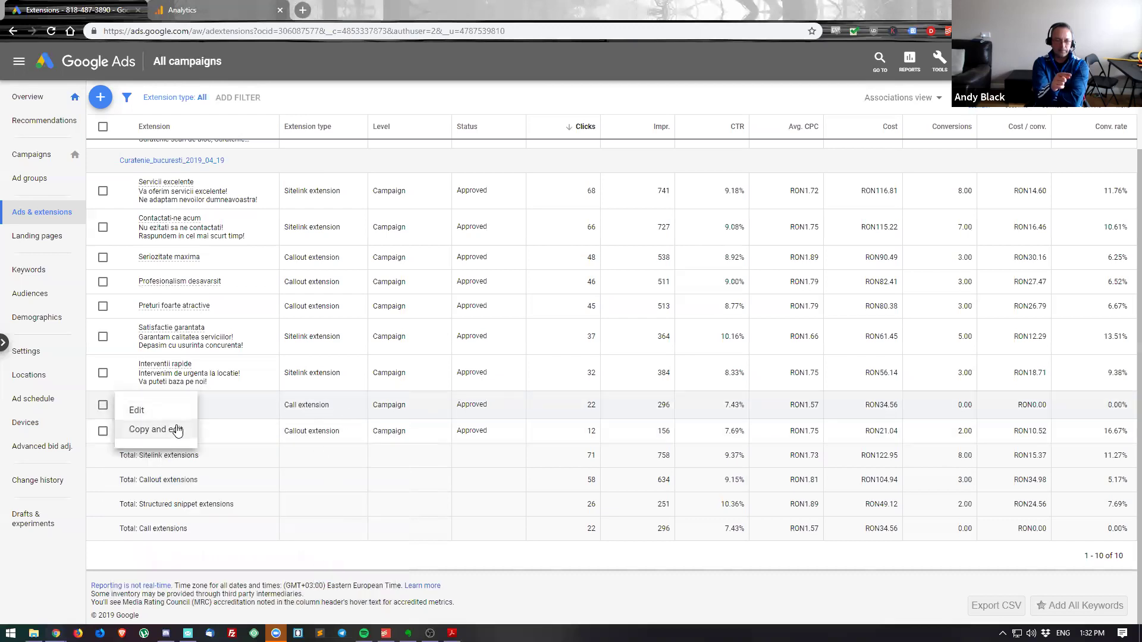
left_click(136, 409)
mouse_move(236, 557)
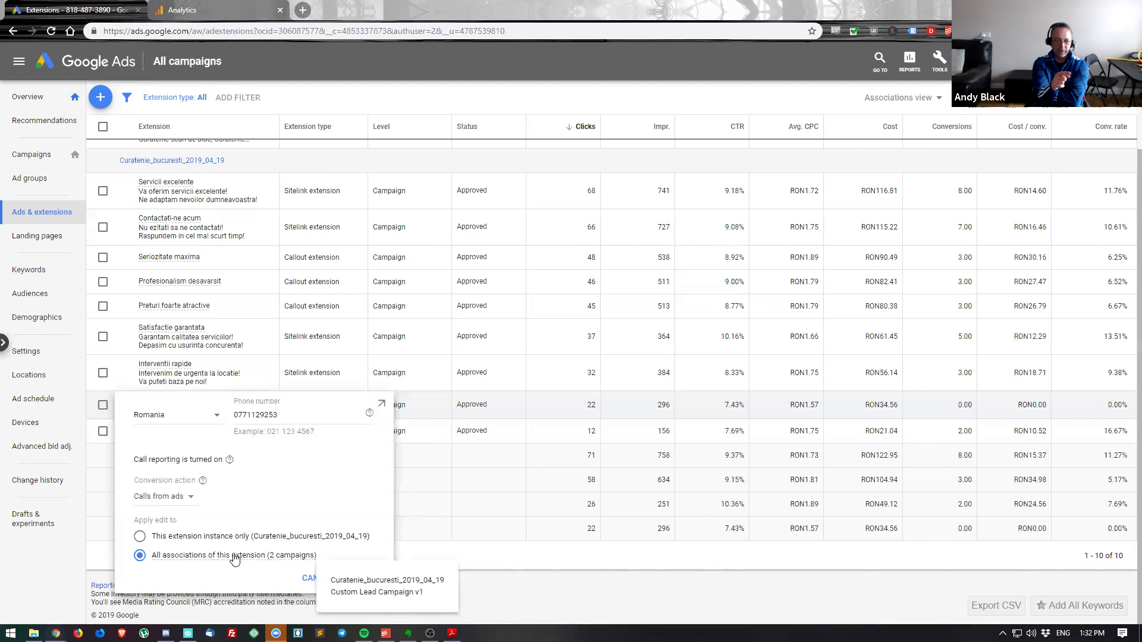
left_click(178, 497)
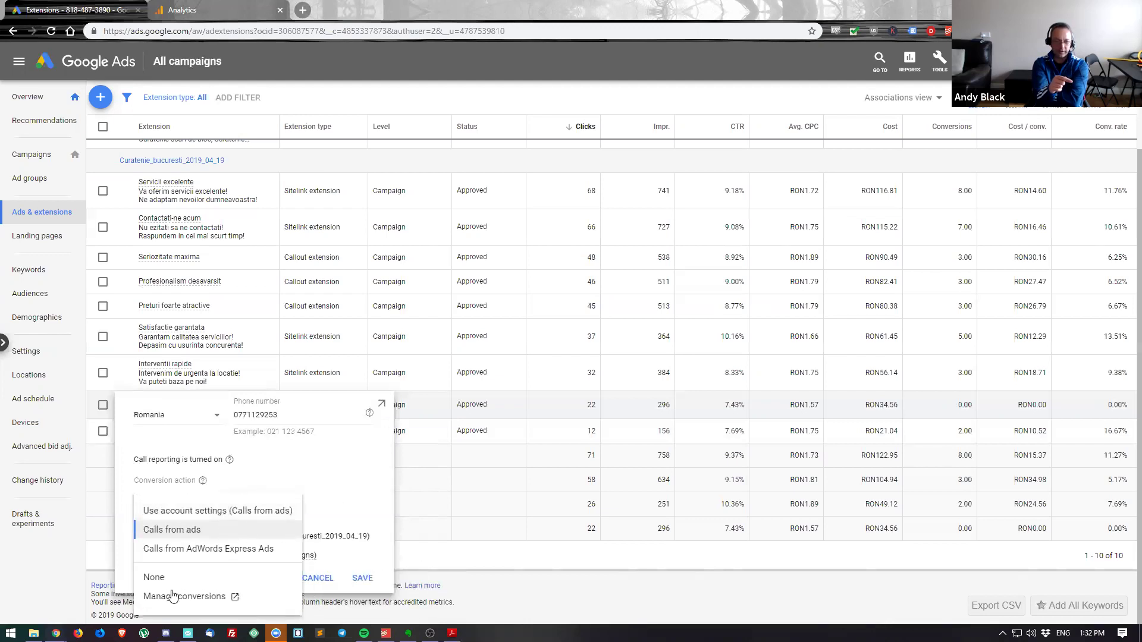
left_click(154, 578)
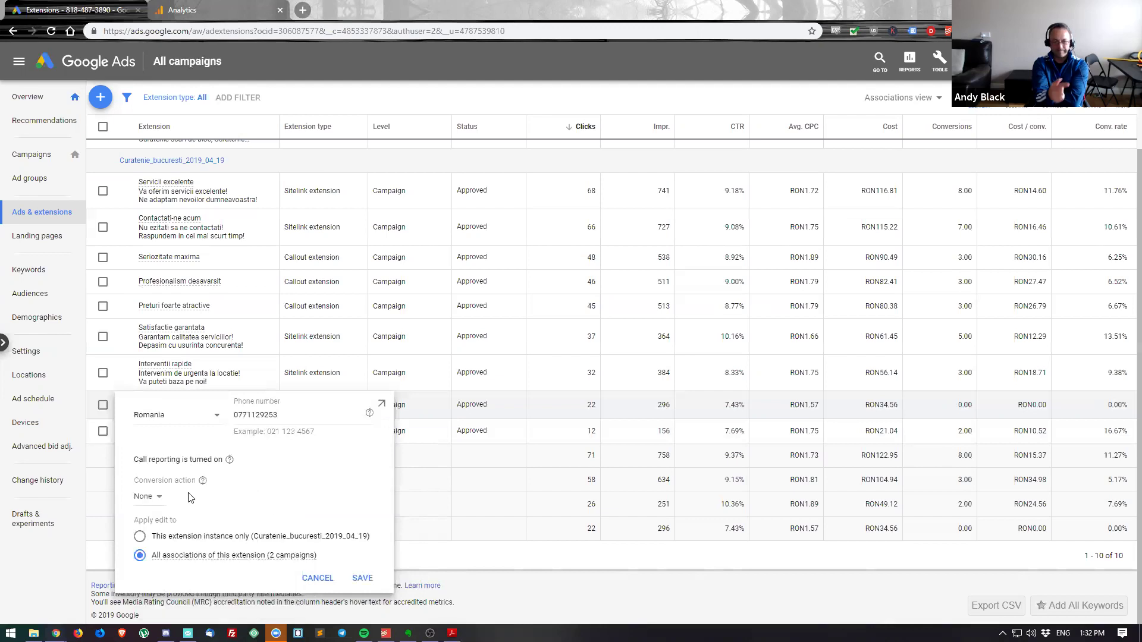
left_click(362, 578)
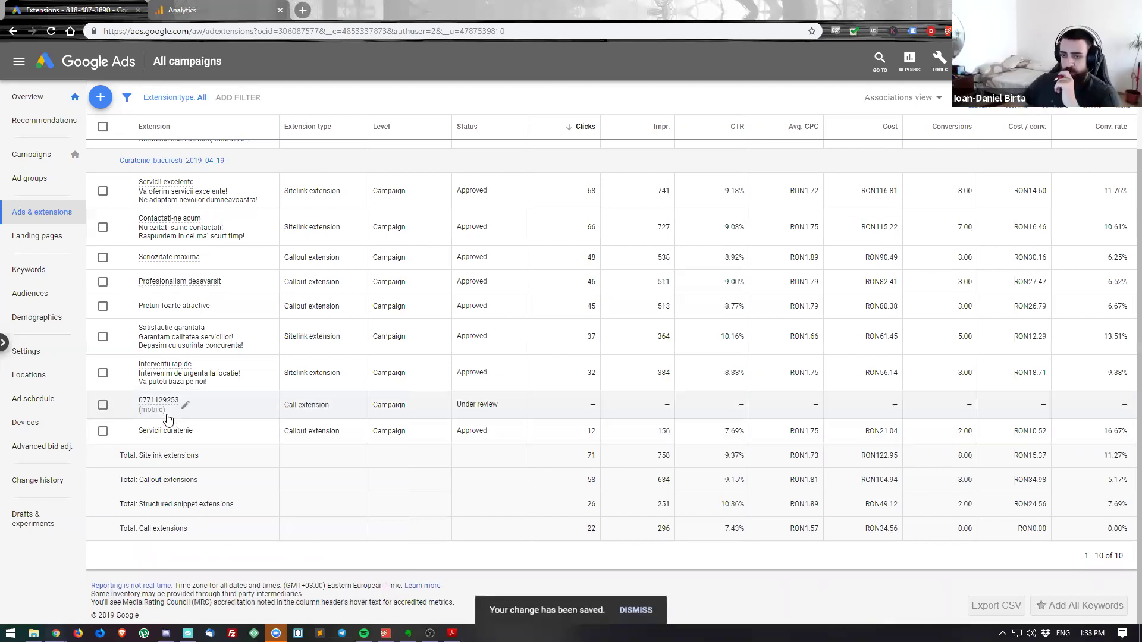
- Check the mobile call extension's details, set its conversion action to Calls from ads, and save
mouse_move(172, 403)
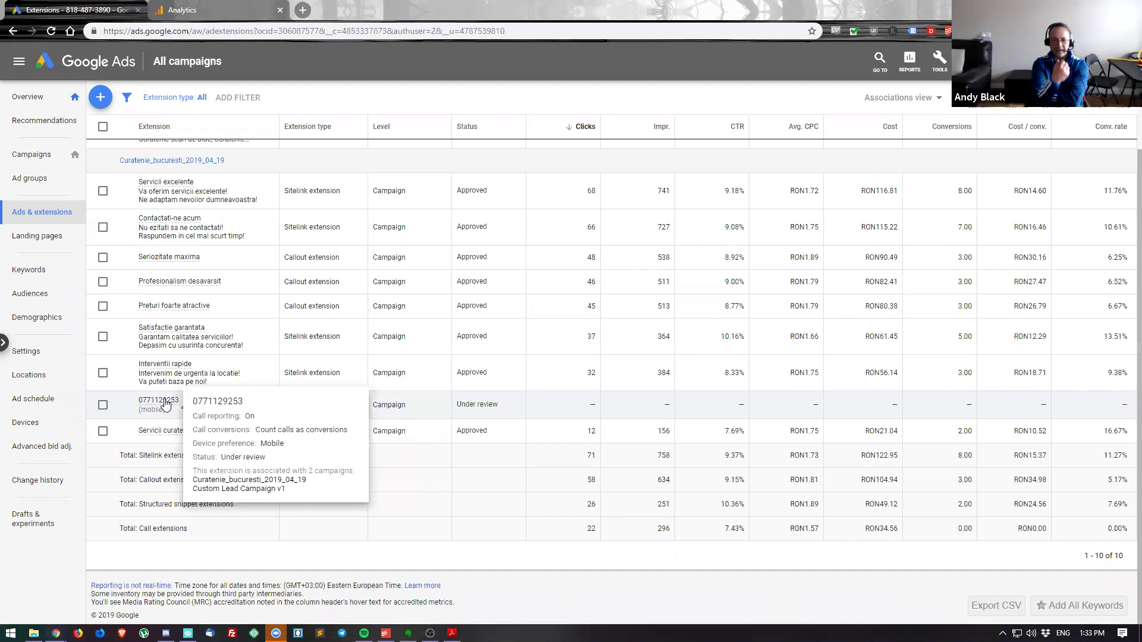
left_click(185, 405)
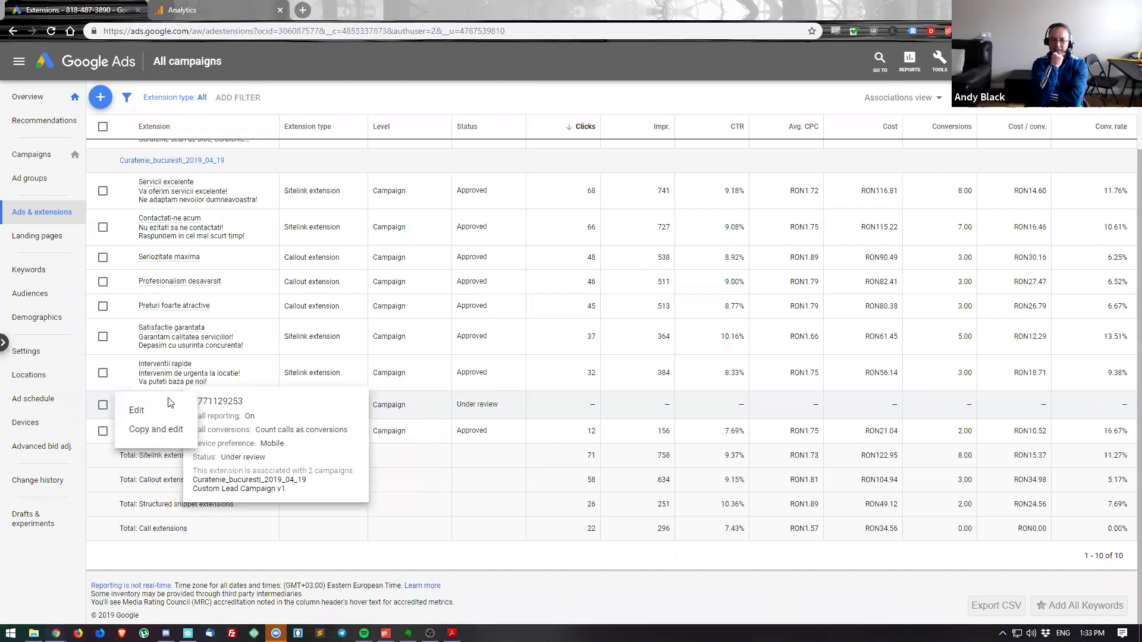
left_click(138, 405)
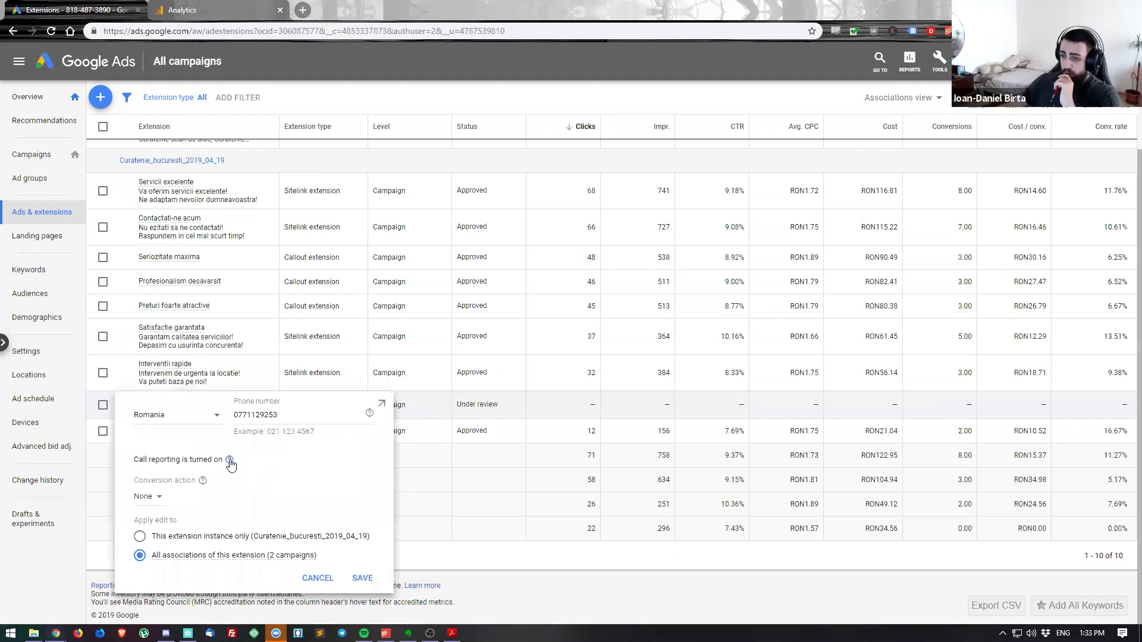
triple_click(191, 459)
left_click(328, 467)
left_click(159, 497)
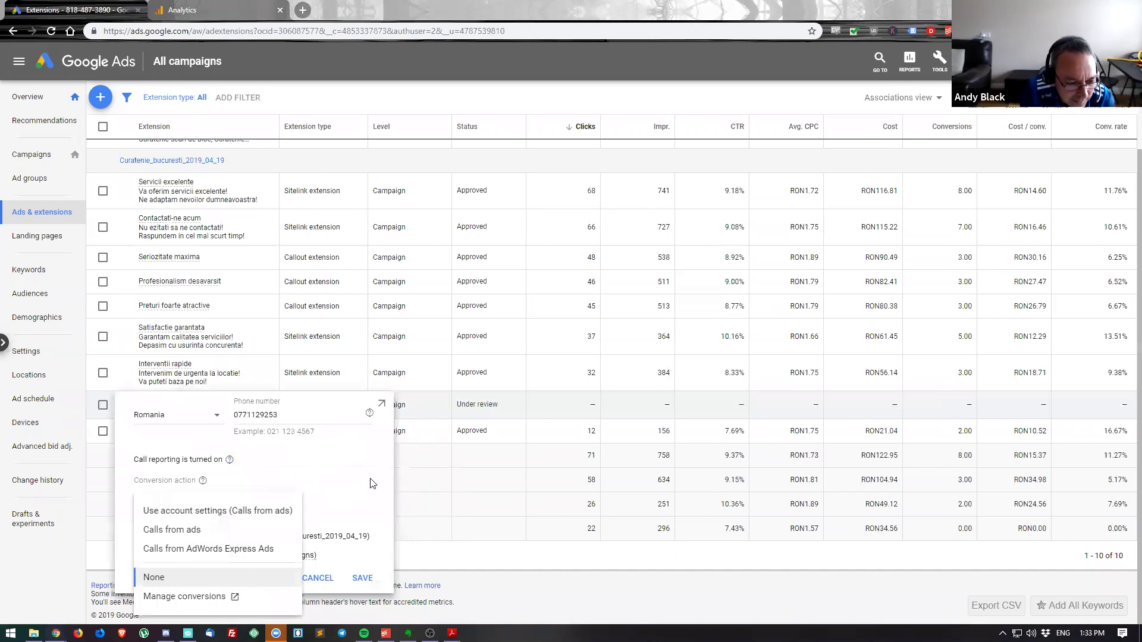
left_click(189, 531)
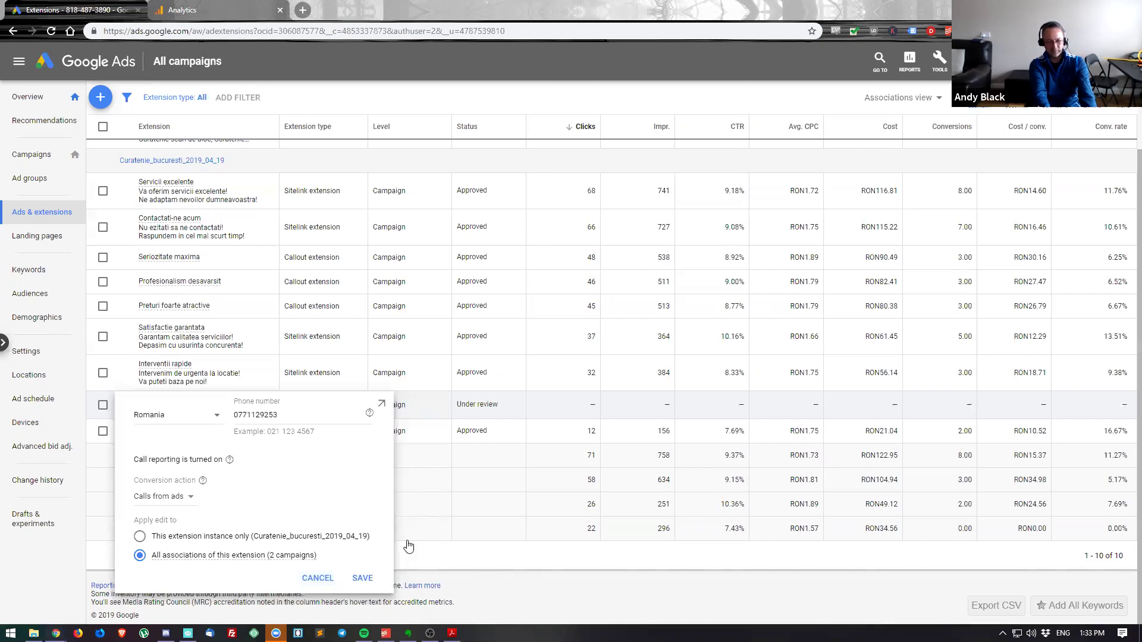
left_click(360, 579)
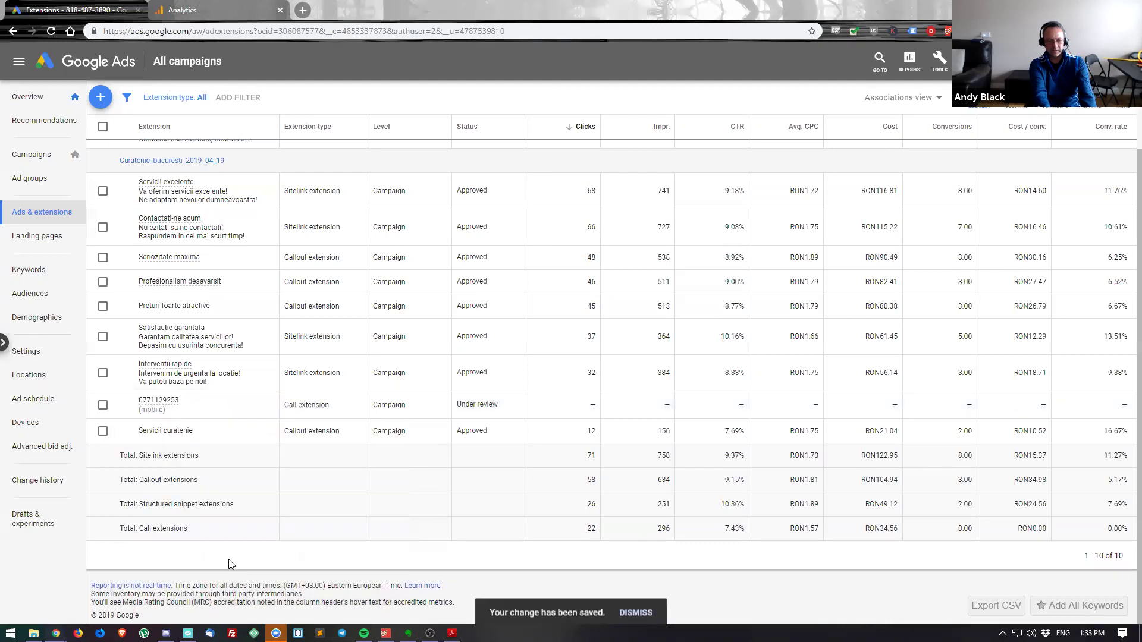
scroll(321, 405, "up", 2)
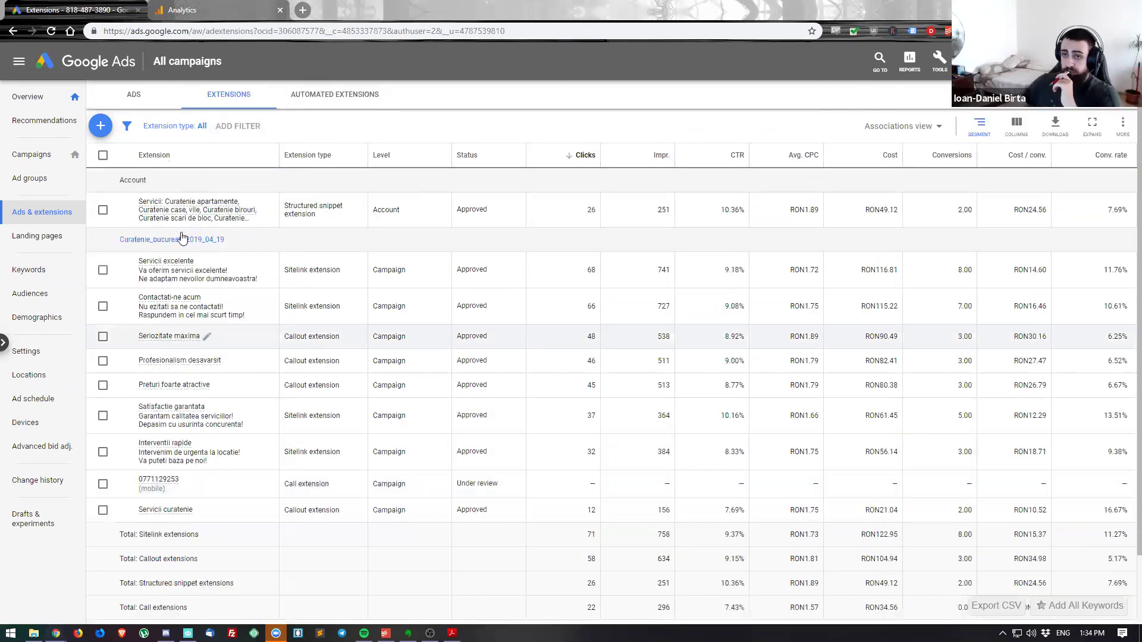
left_click(28, 96)
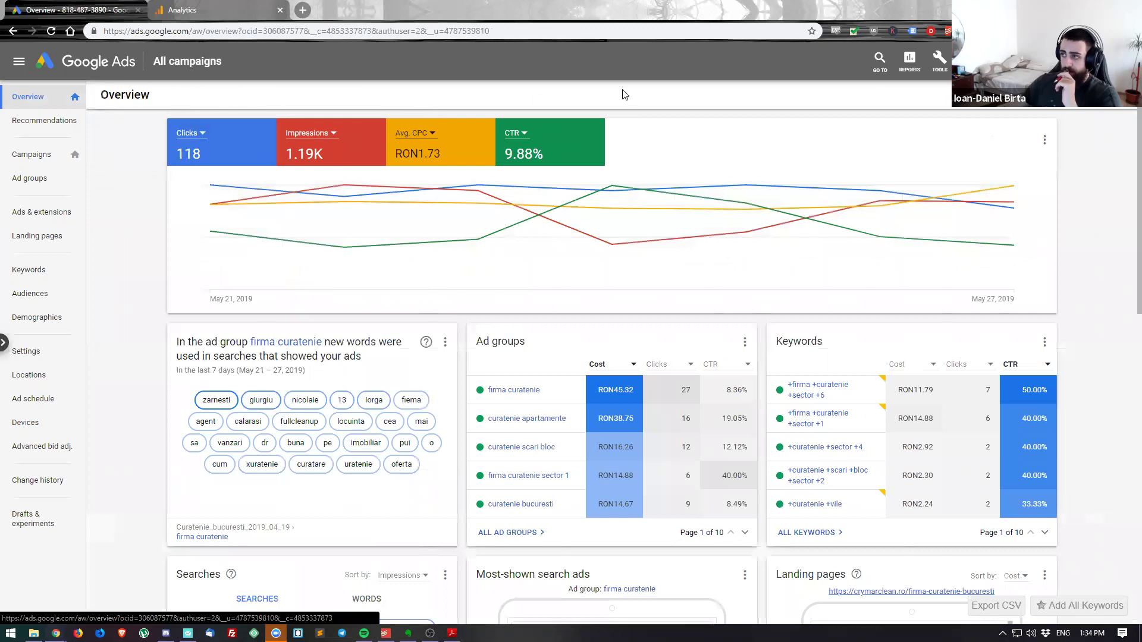
left_click(940, 59)
left_click(287, 90)
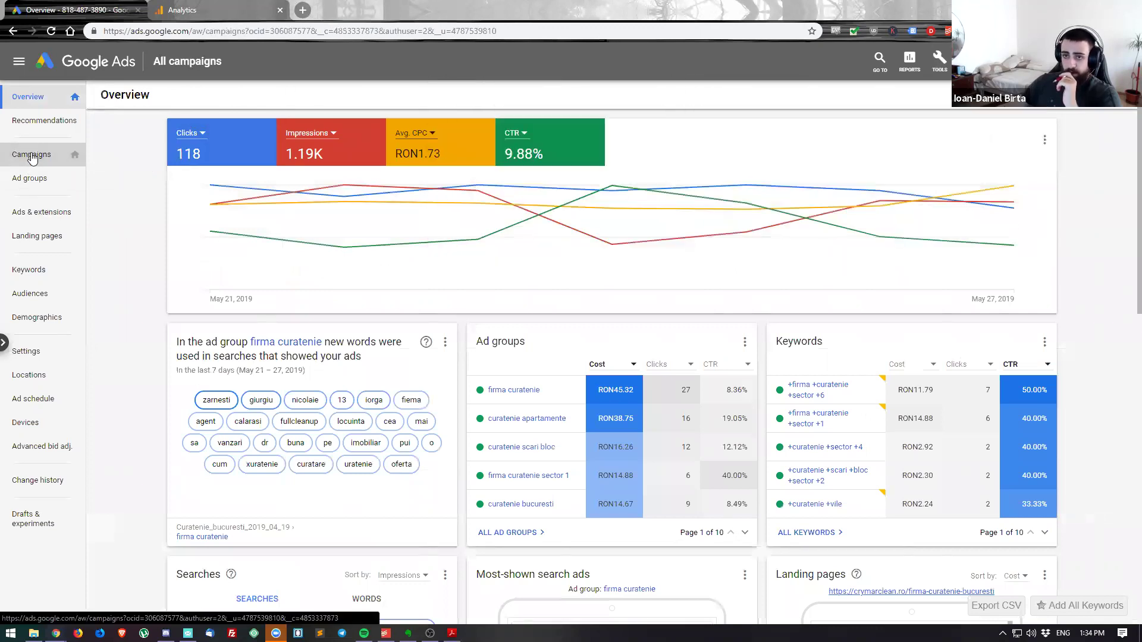
- Open the settings of the Curatenie_bucuresti_2019_04_19 campaign and expand its additional settings
left_click(32, 154)
left_click(205, 192)
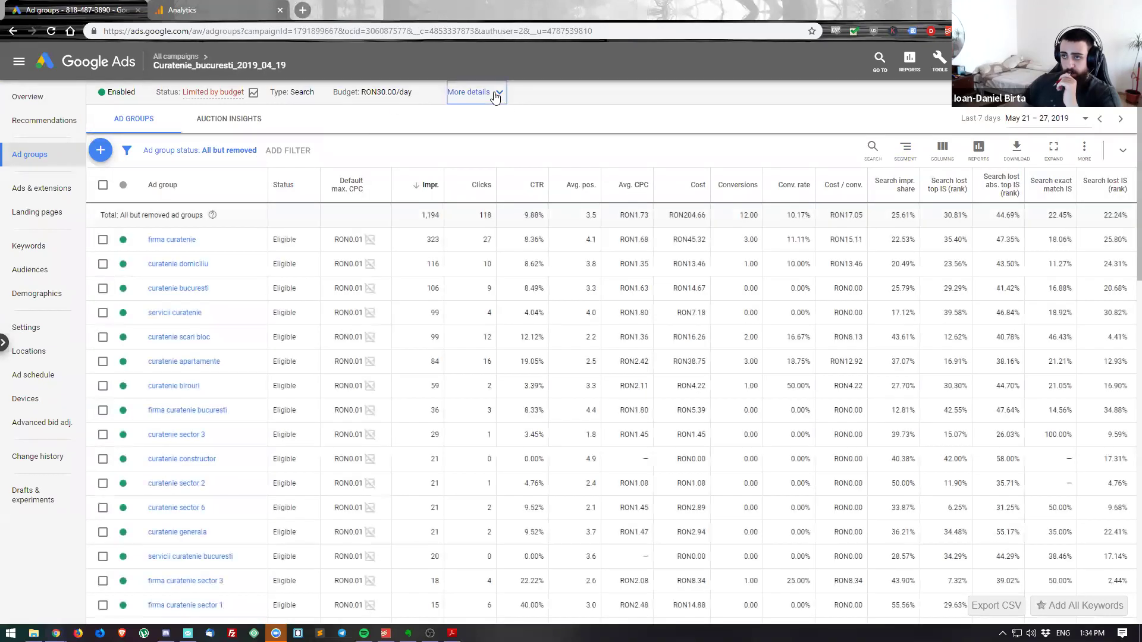
left_click(494, 92)
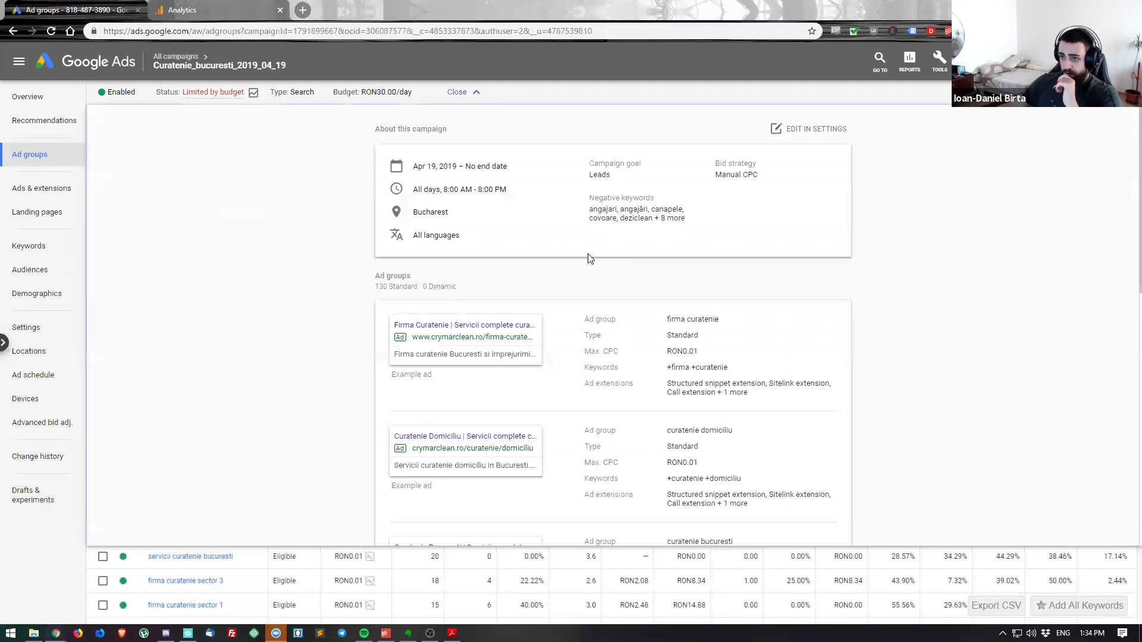
left_click(805, 132)
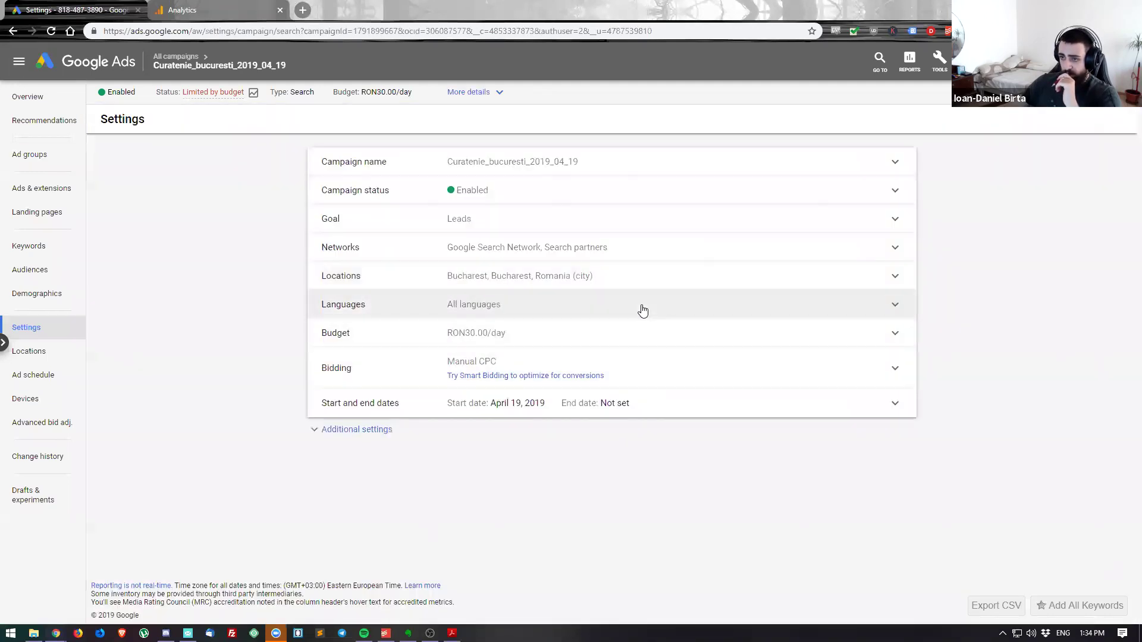
left_click(338, 428)
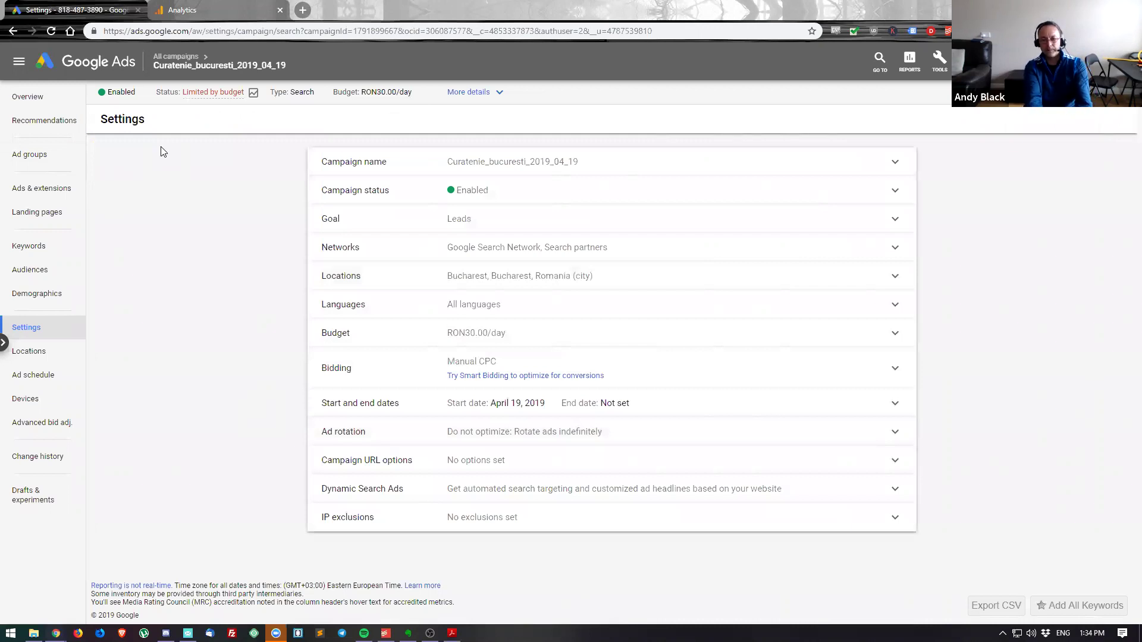
- Exclude Google search partners from the campaign's networks and save the setting
left_click(635, 255)
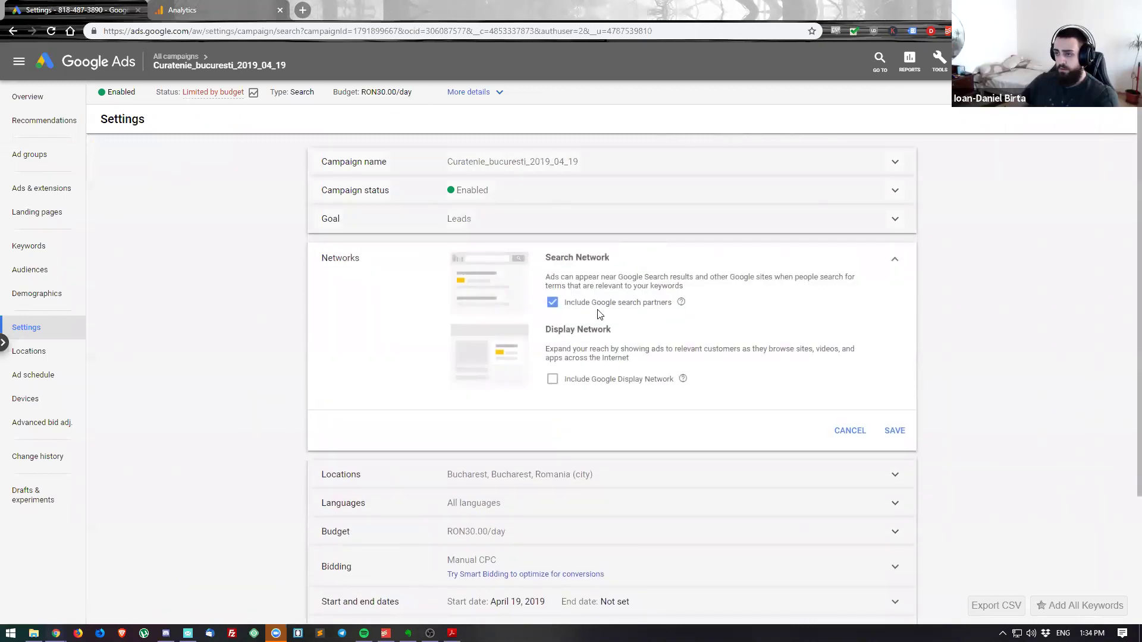
left_click(555, 304)
left_click(894, 430)
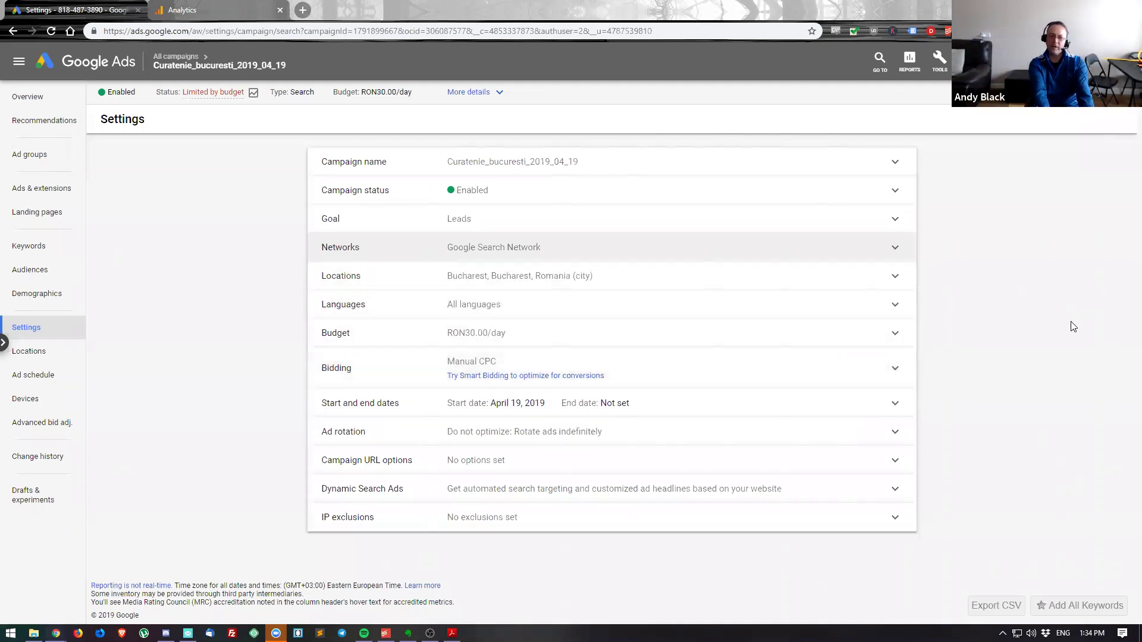
- Segment the all-campaigns table by Network (with search partners) and examine the conversion rate of search partners
left_click(186, 61)
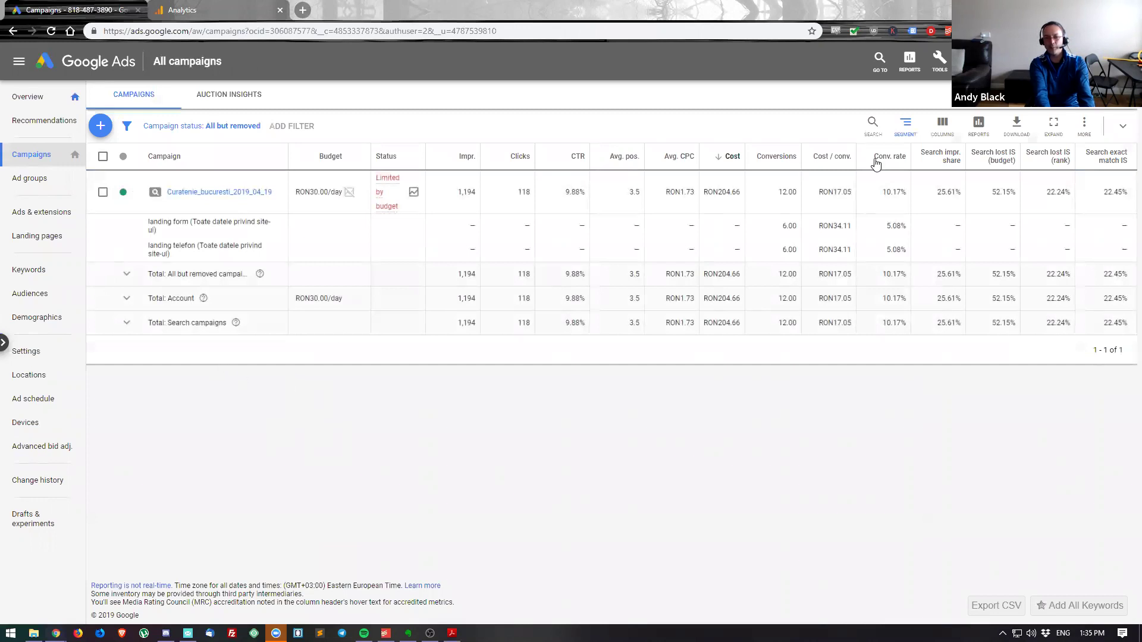
left_click(905, 125)
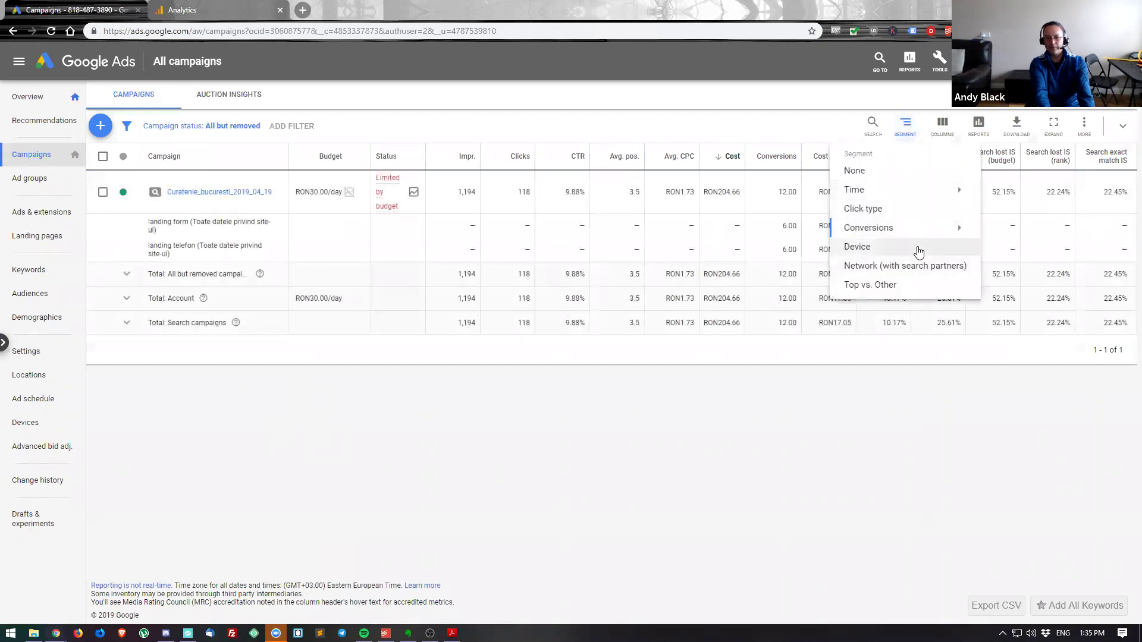
left_click(925, 265)
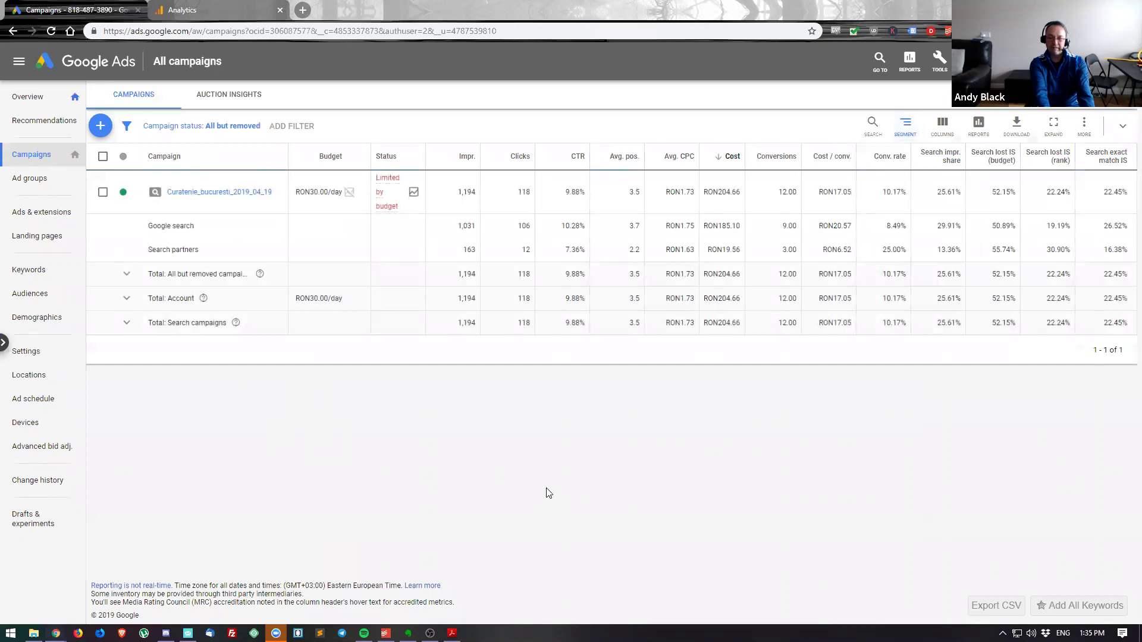
left_click_drag(883, 250, 904, 254)
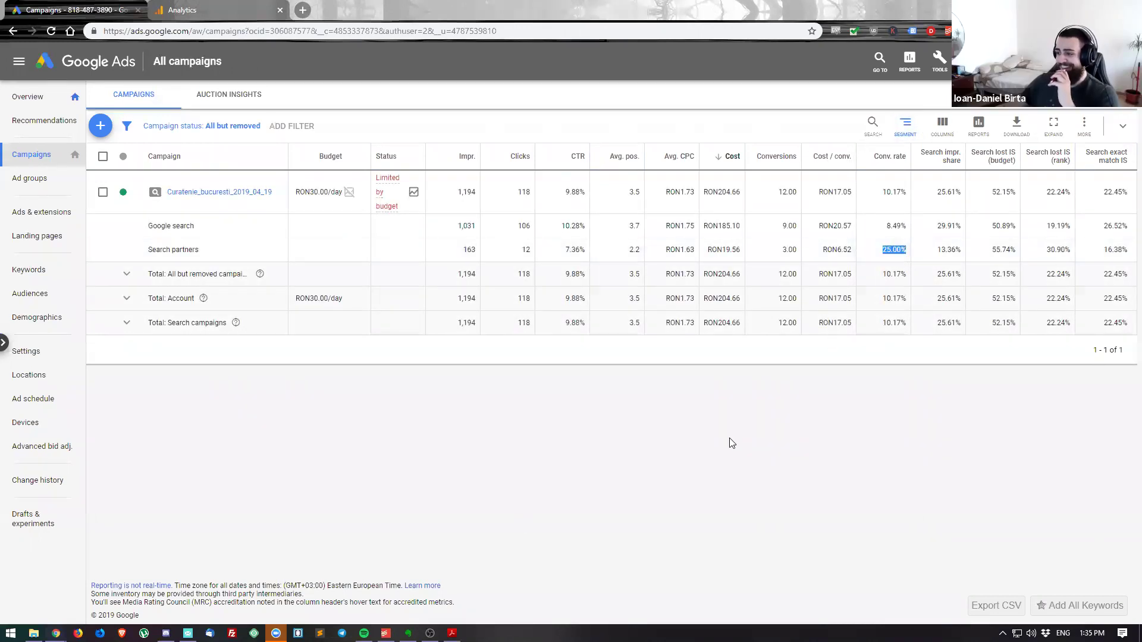
left_click(512, 494)
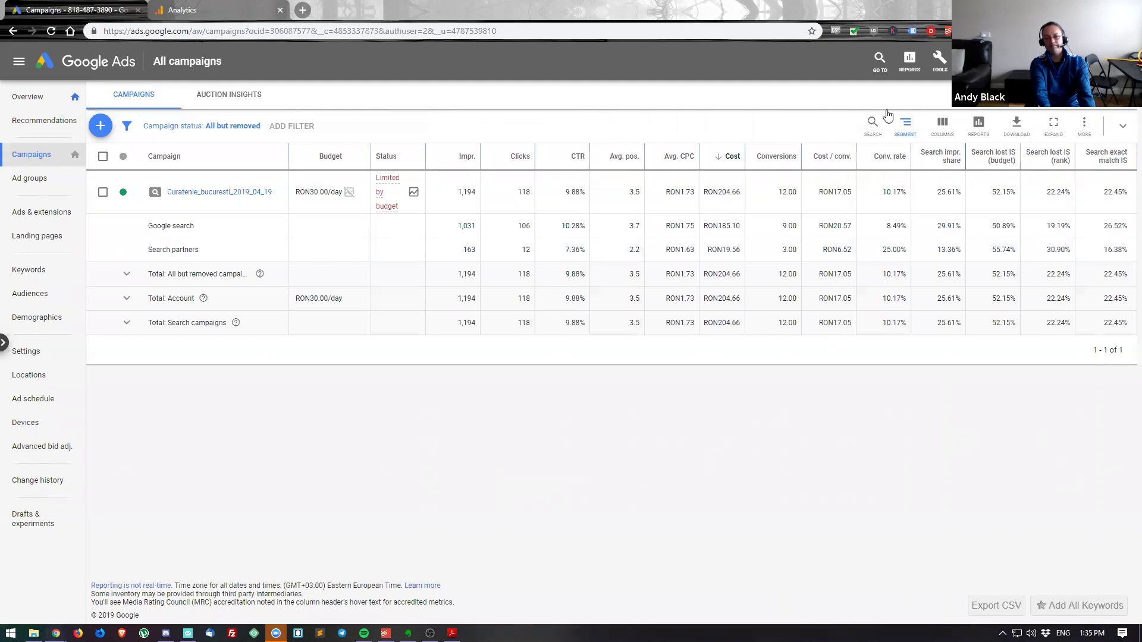
- Switch the campaigns table's segmentation to Device
left_click(906, 125)
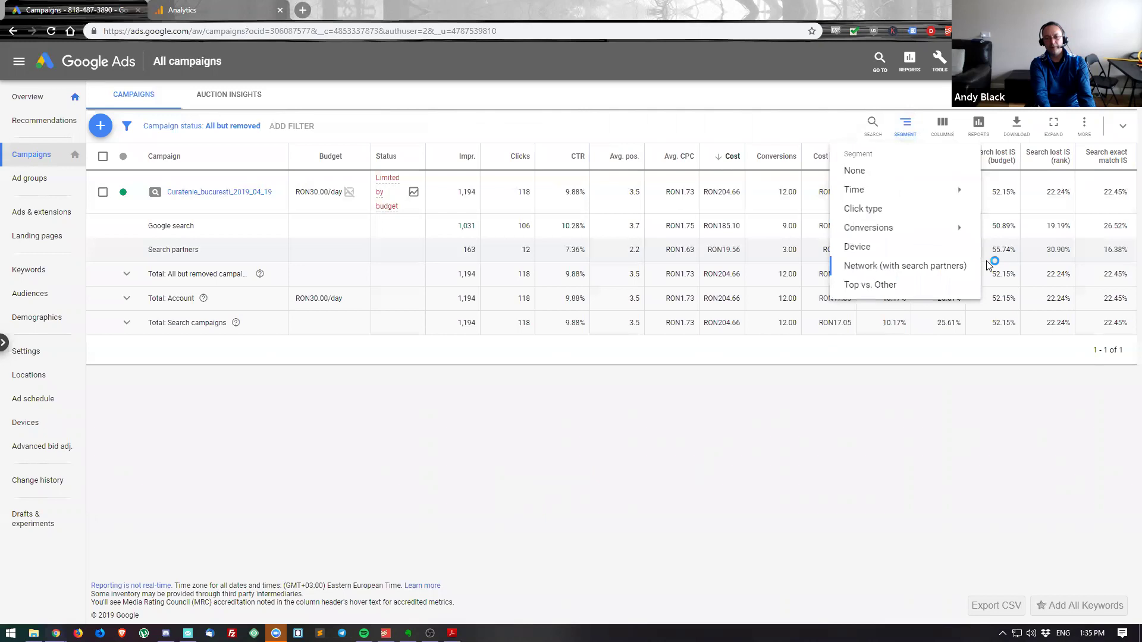
left_click(895, 248)
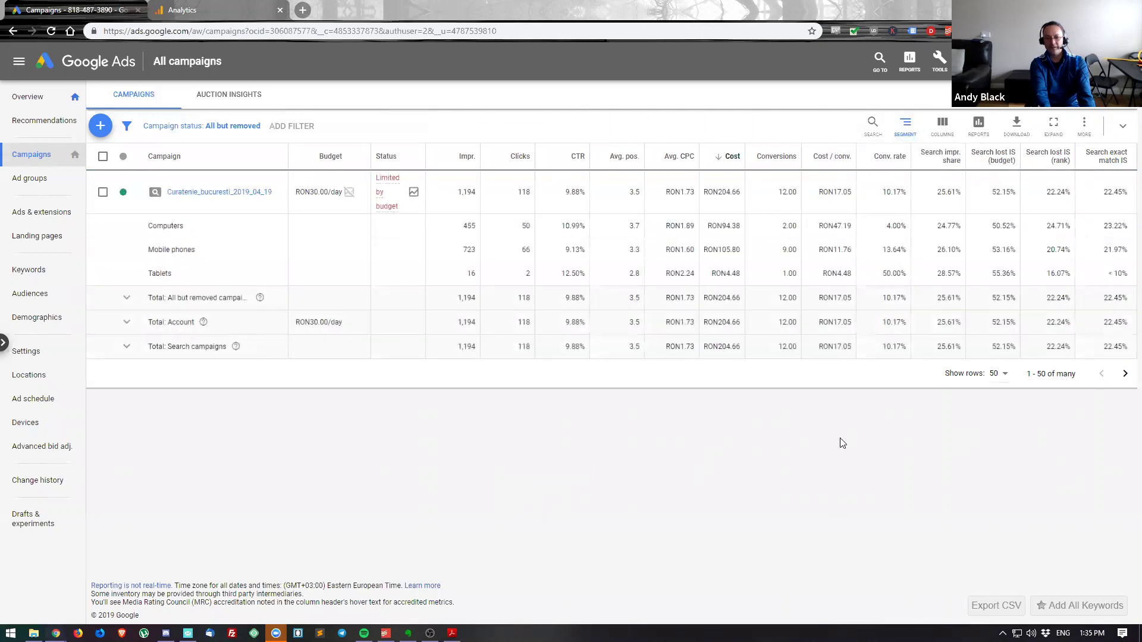
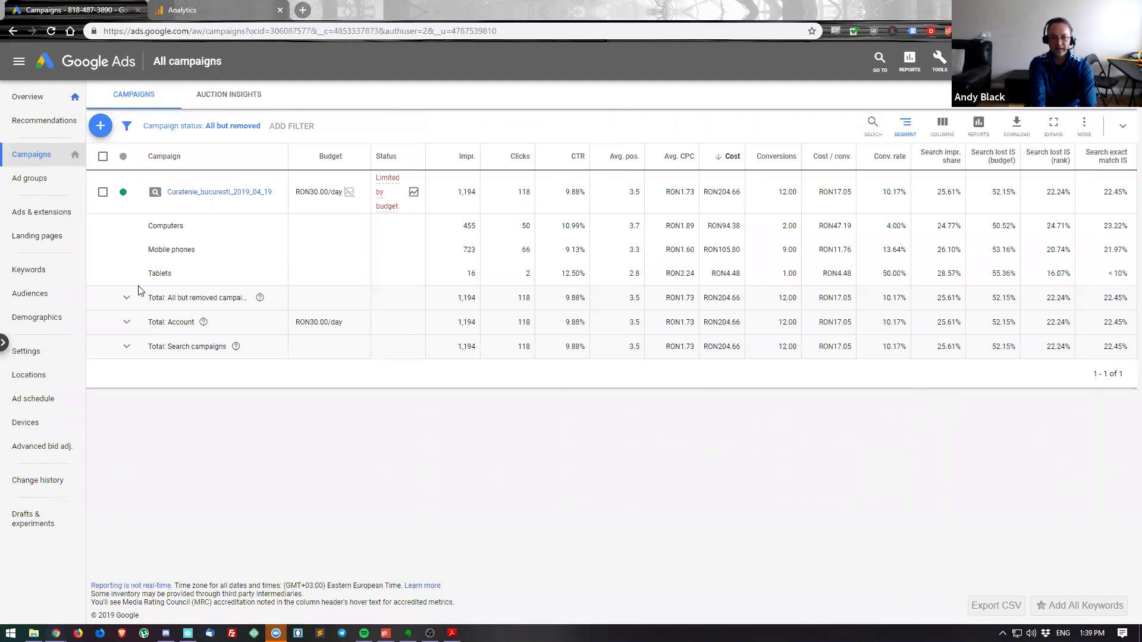
- Show the search keywords of all campaigns and narrow the Keyword and Ad group columns
left_click(38, 271)
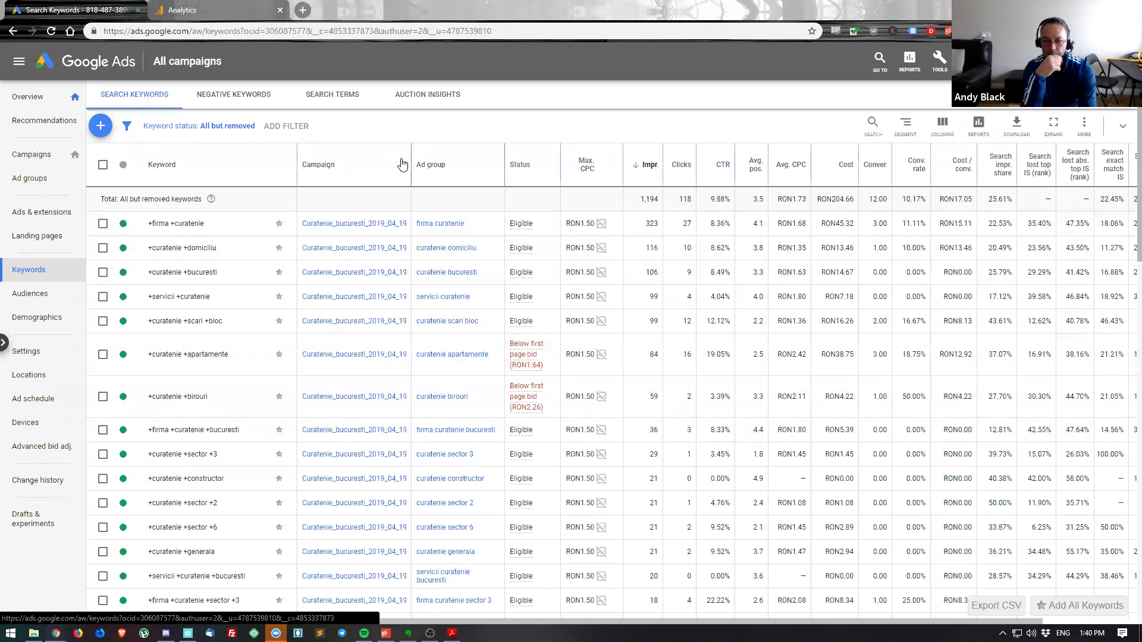
left_click_drag(296, 164, 266, 165)
left_click_drag(472, 160, 446, 157)
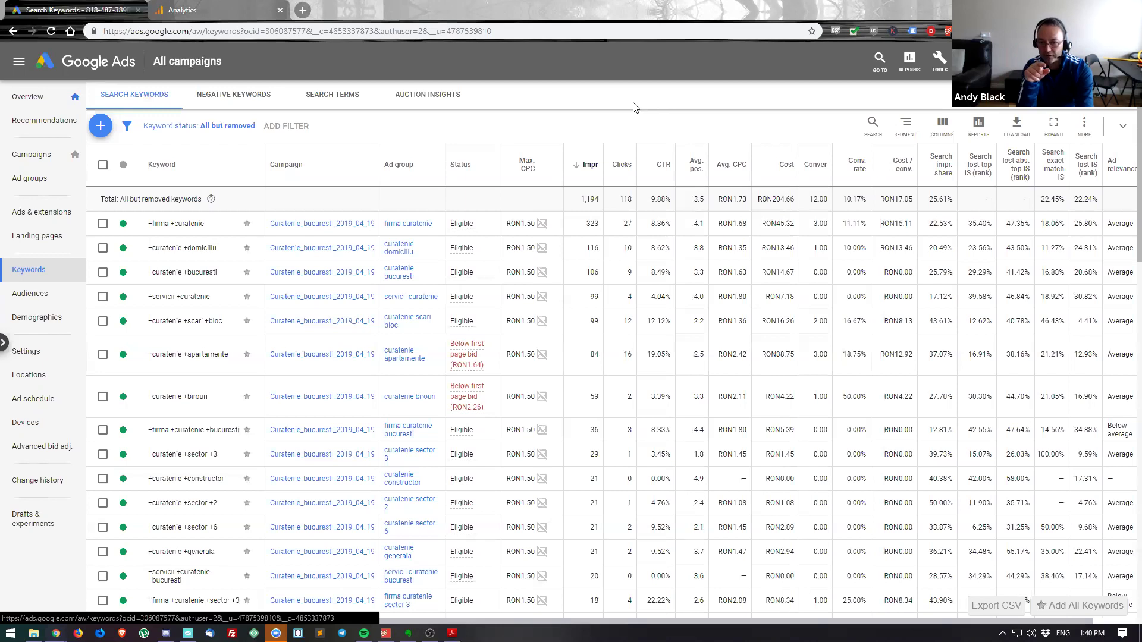
- Segment the keywords table by Network (with search partners) to compare Google search and search partners per keyword
left_click(905, 123)
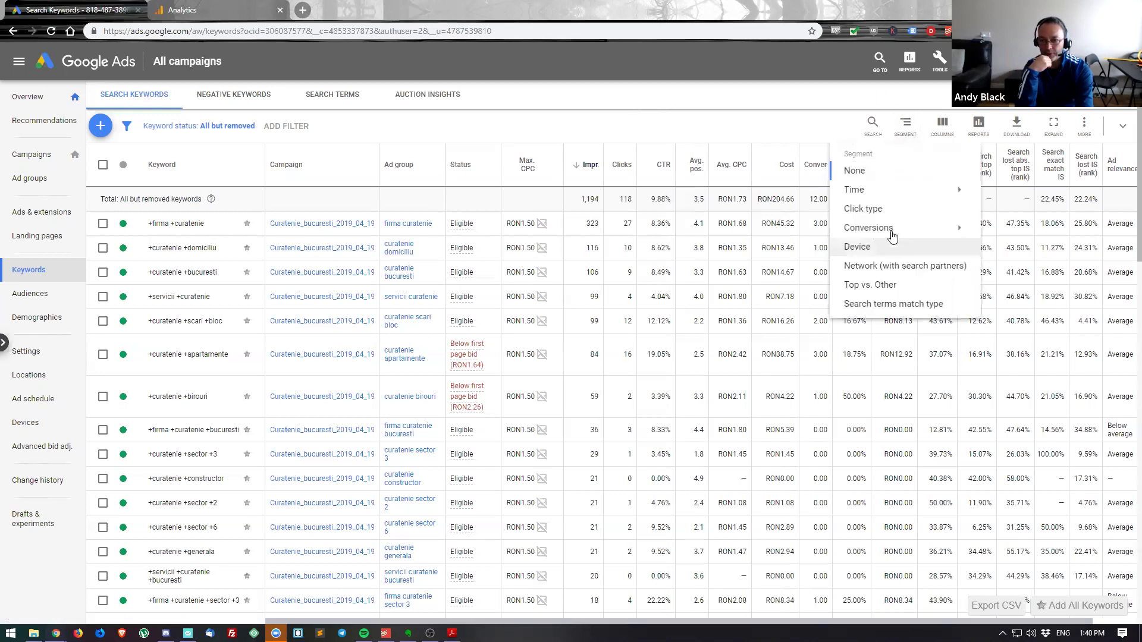
left_click(893, 266)
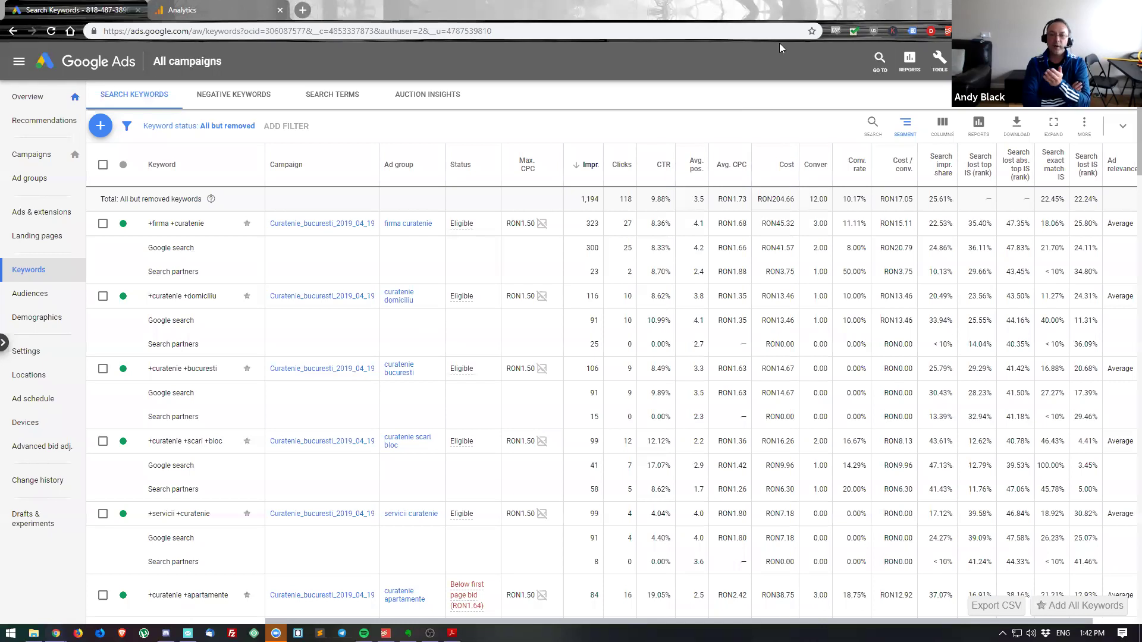
- Remove the segmentation from the keywords table and select the keywords +firma +curatenie and +firma +curatenie +bucuresti
left_click(911, 129)
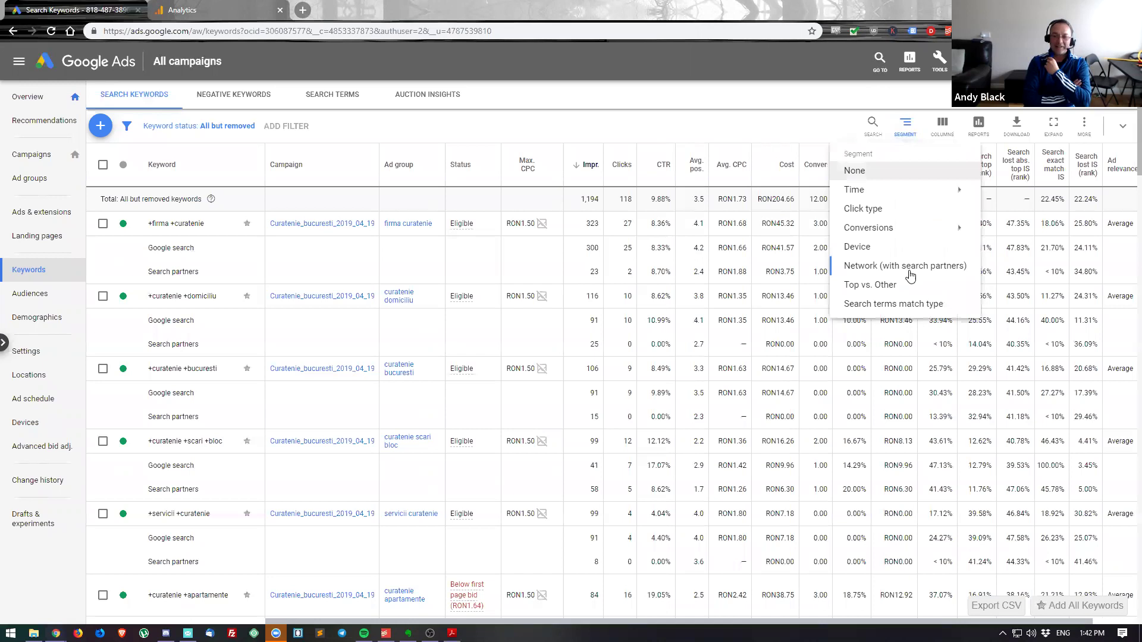
left_click(880, 173)
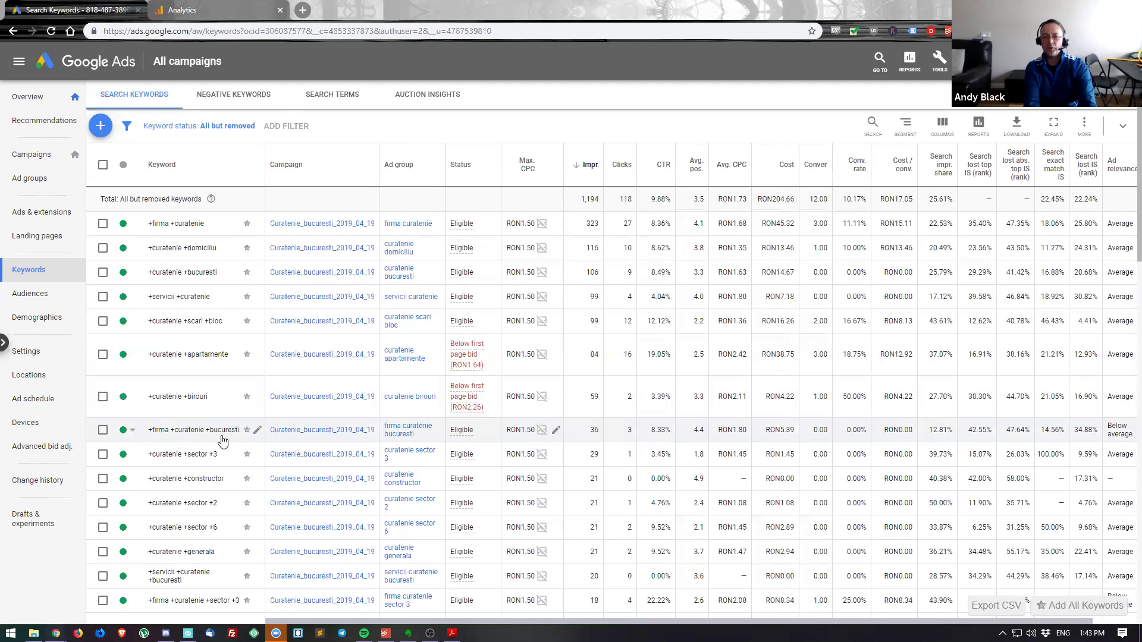
left_click(103, 430)
left_click(103, 224)
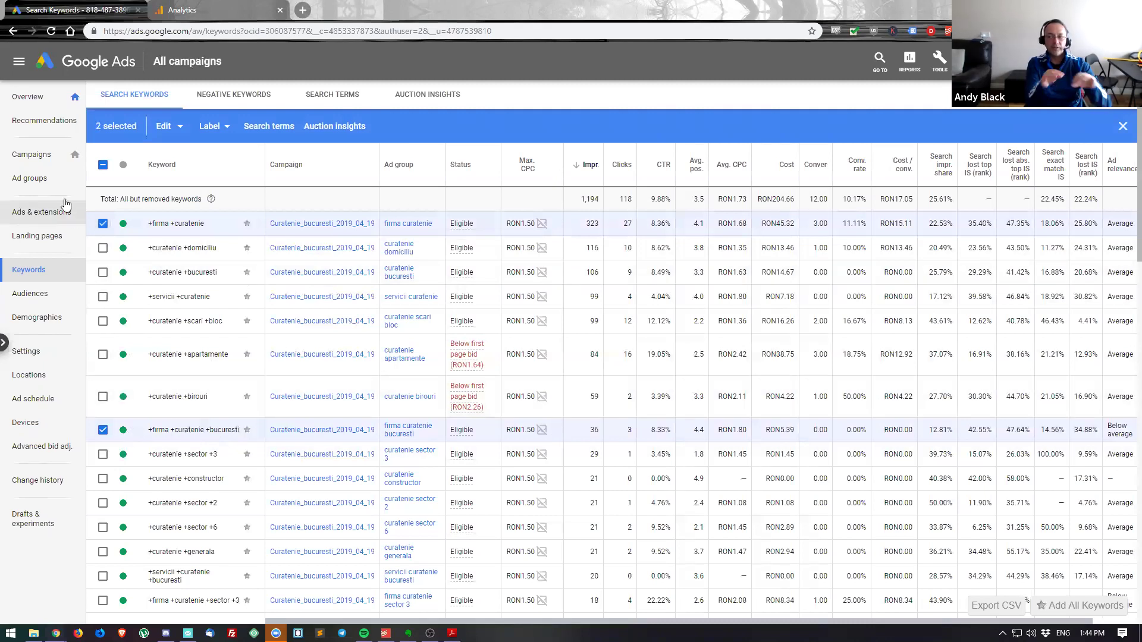
- View the campaigns table's device breakdown, return to the search keywords and inspect their Ad relevance and Quality Score columns
left_click(36, 155)
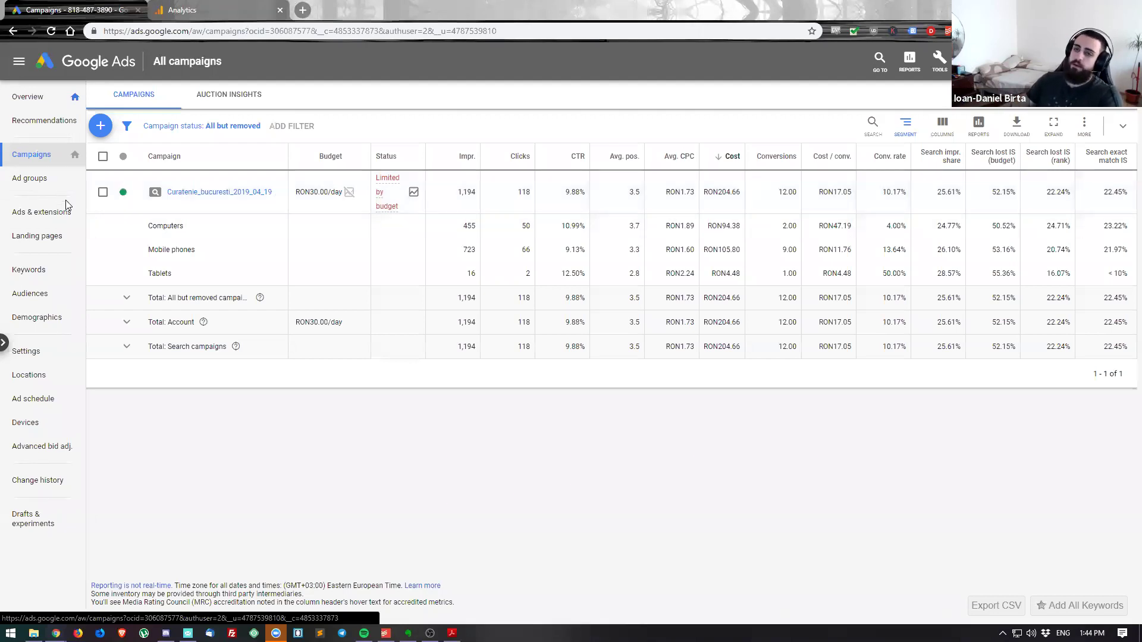
left_click(33, 268)
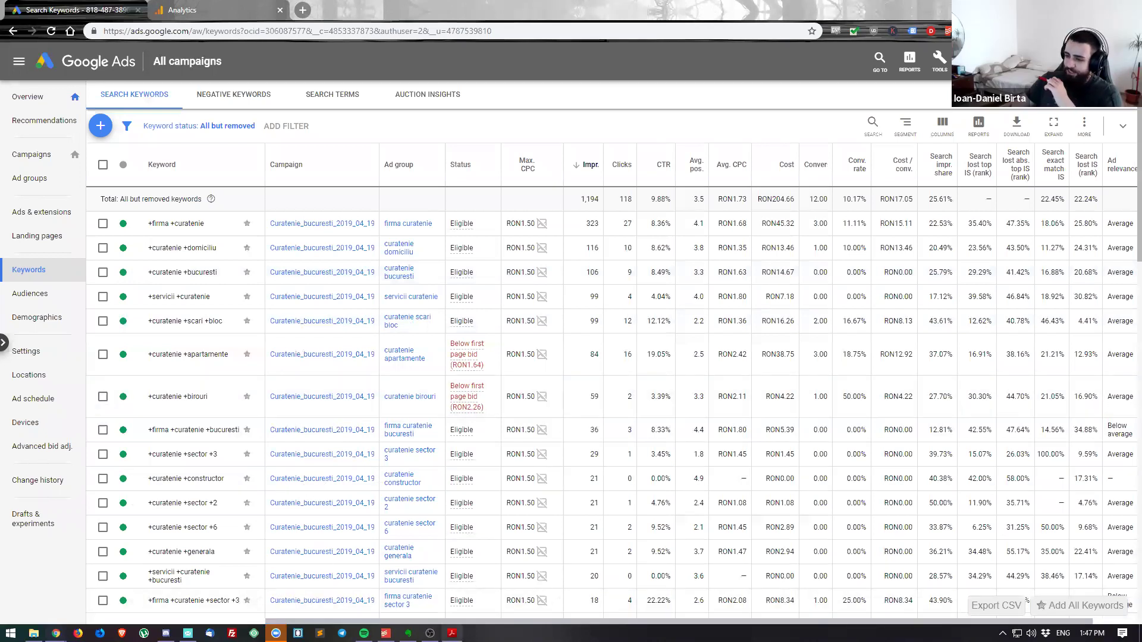
mouse_move(452, 633)
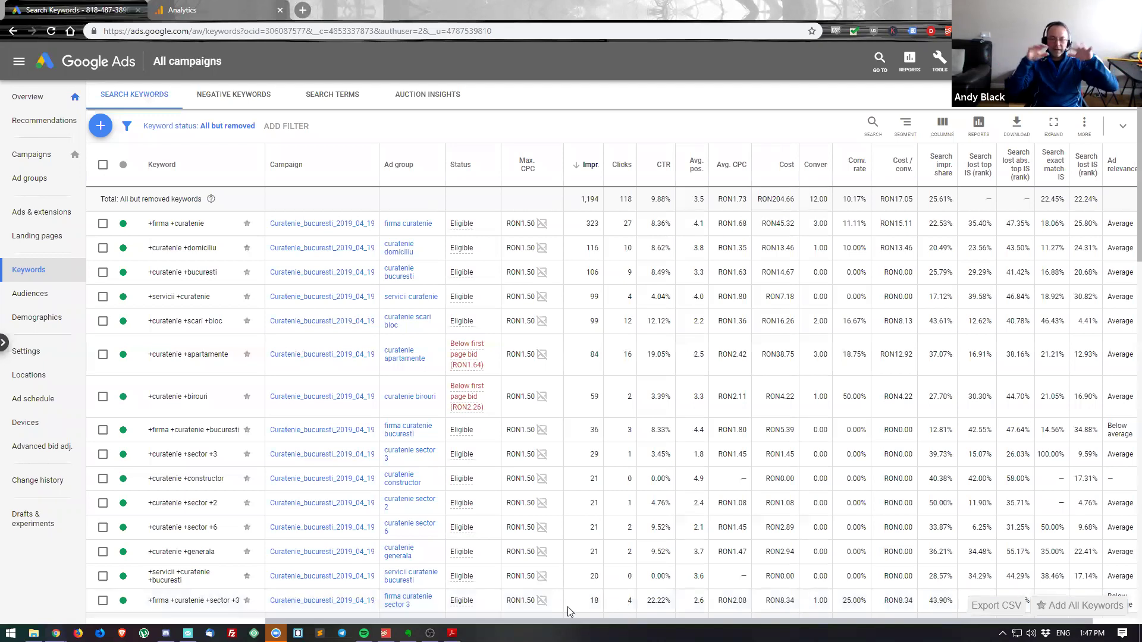
left_click_drag(651, 621, 698, 621)
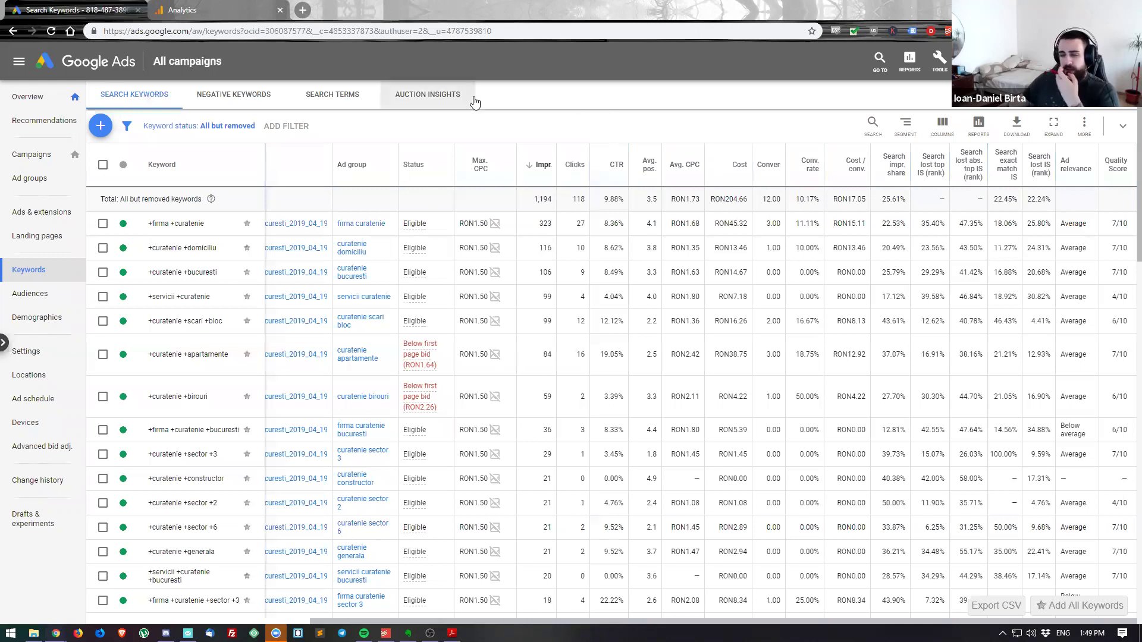
- Open the keywords' auction insights and compare competitors such as deratizarebucuresti.ro by absolute top of page rate and impression share
left_click(430, 104)
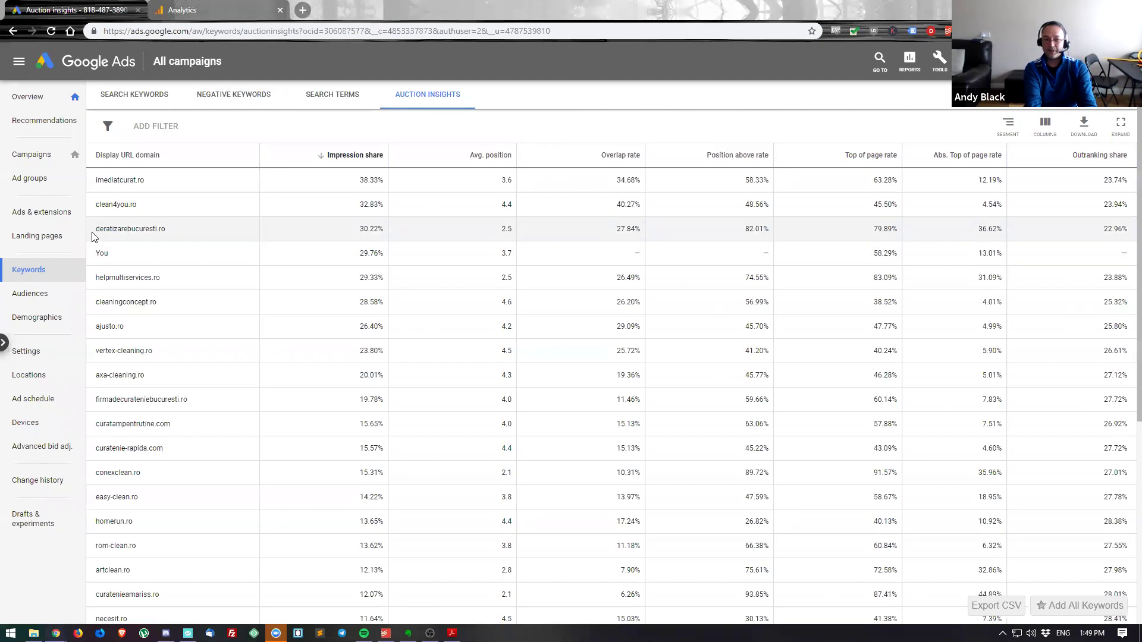
left_click_drag(94, 232, 167, 232)
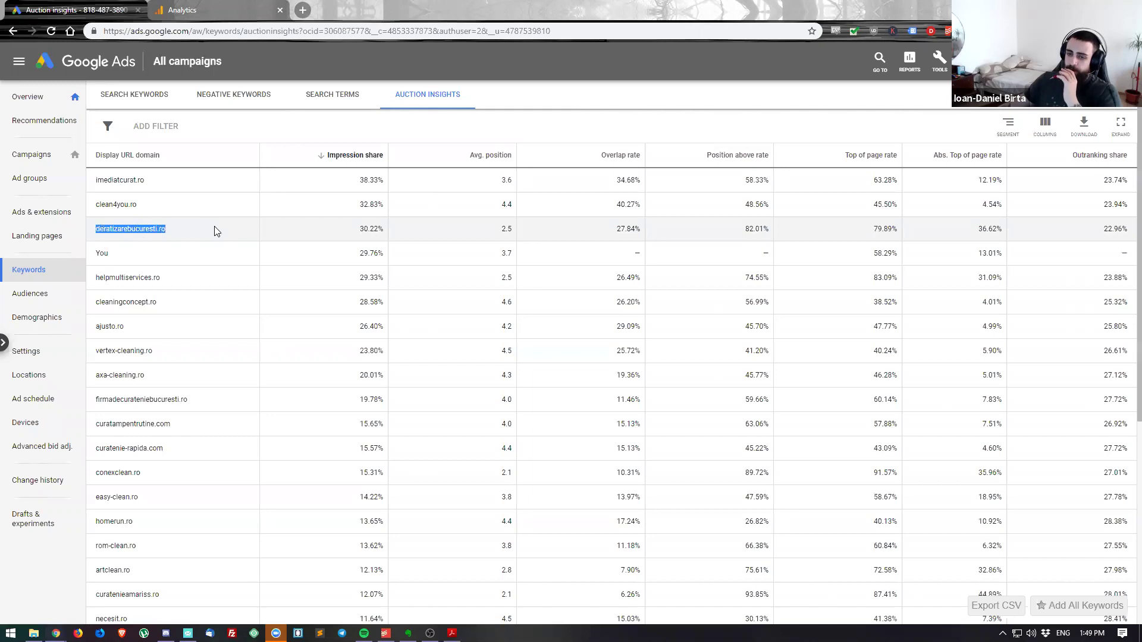
left_click(237, 229)
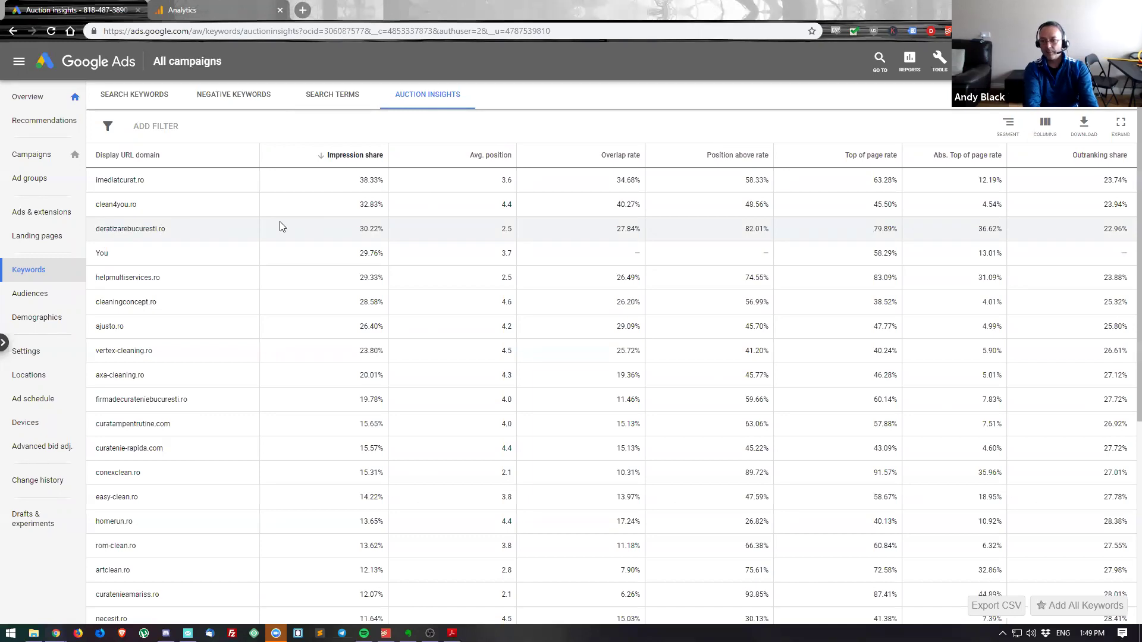
left_click(968, 155)
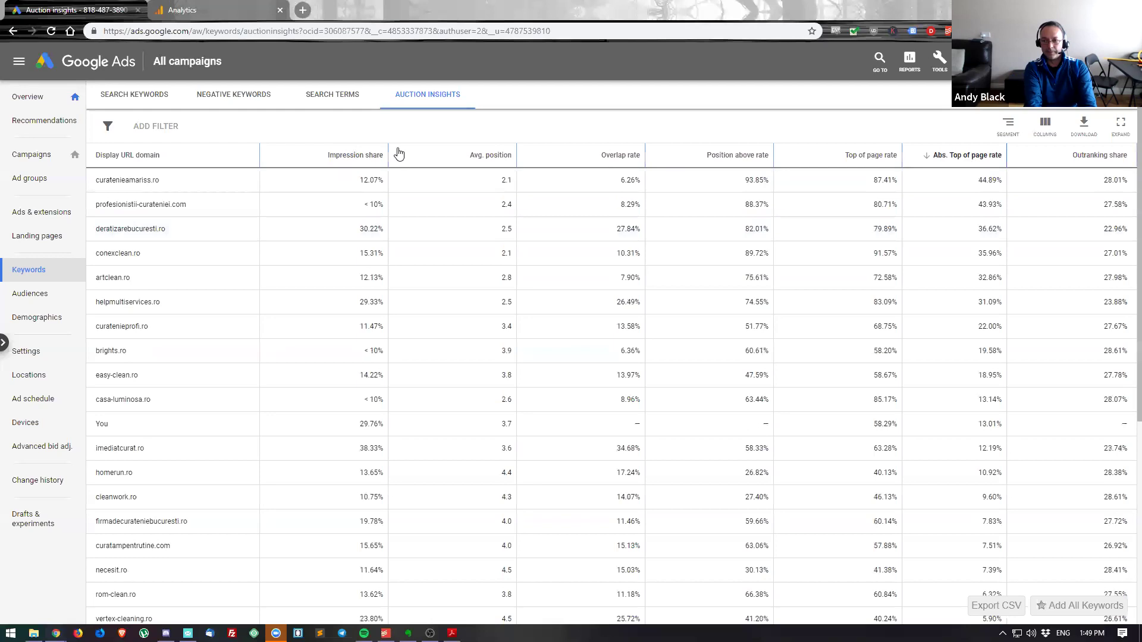
left_click(366, 155)
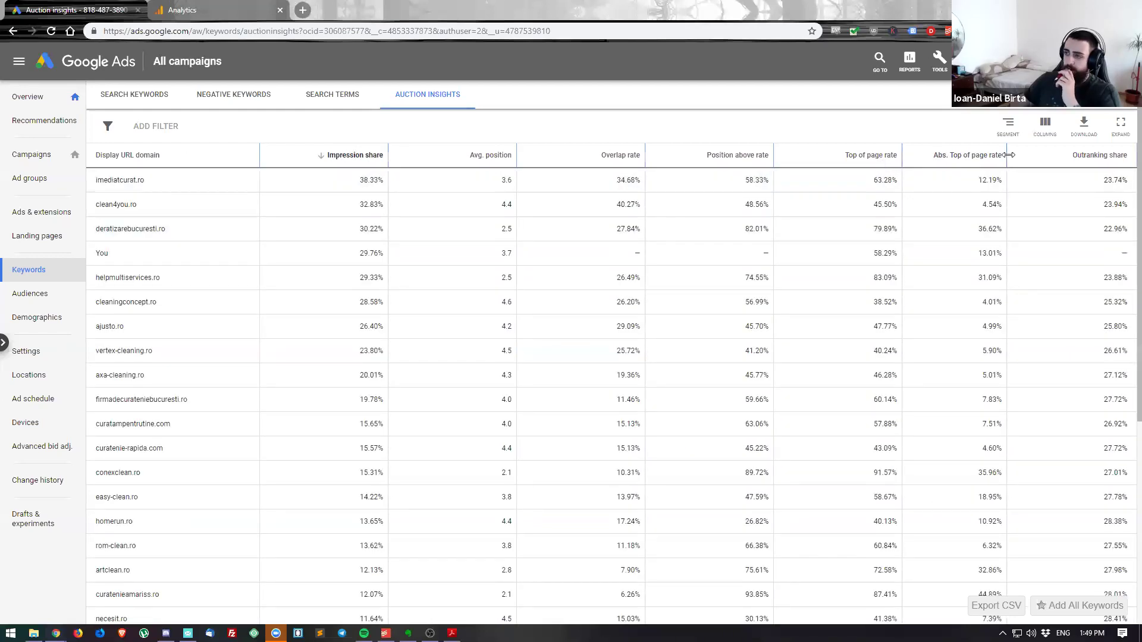
left_click_drag(978, 230, 1017, 234)
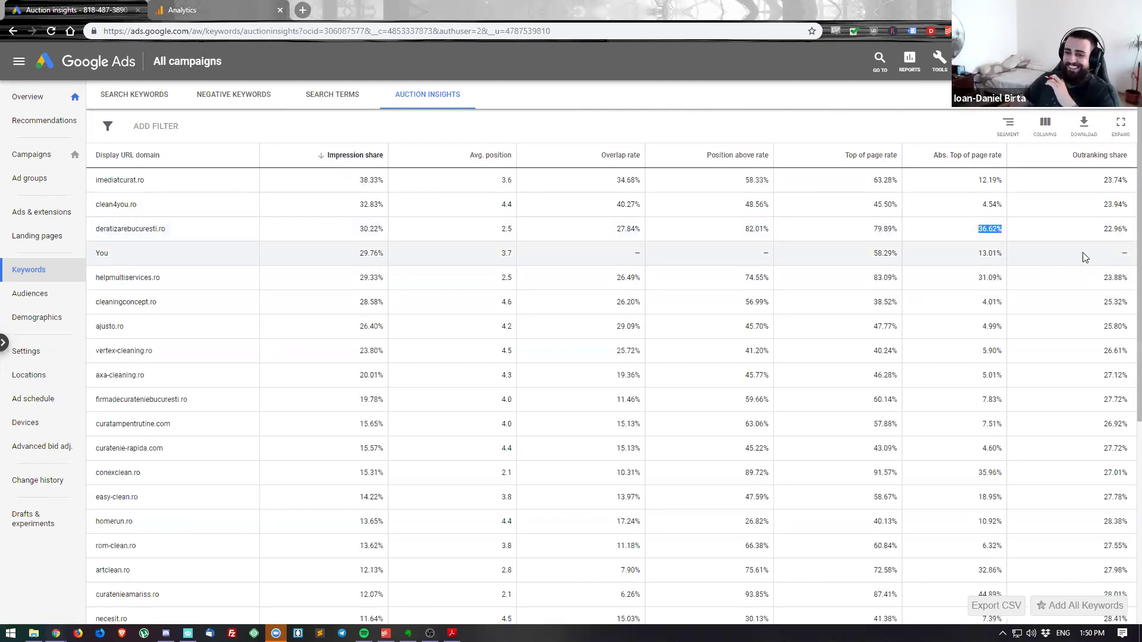
- Return to the search keywords and reselect +firma +curatenie and +firma +curatenie +bucuresti
left_click(145, 104)
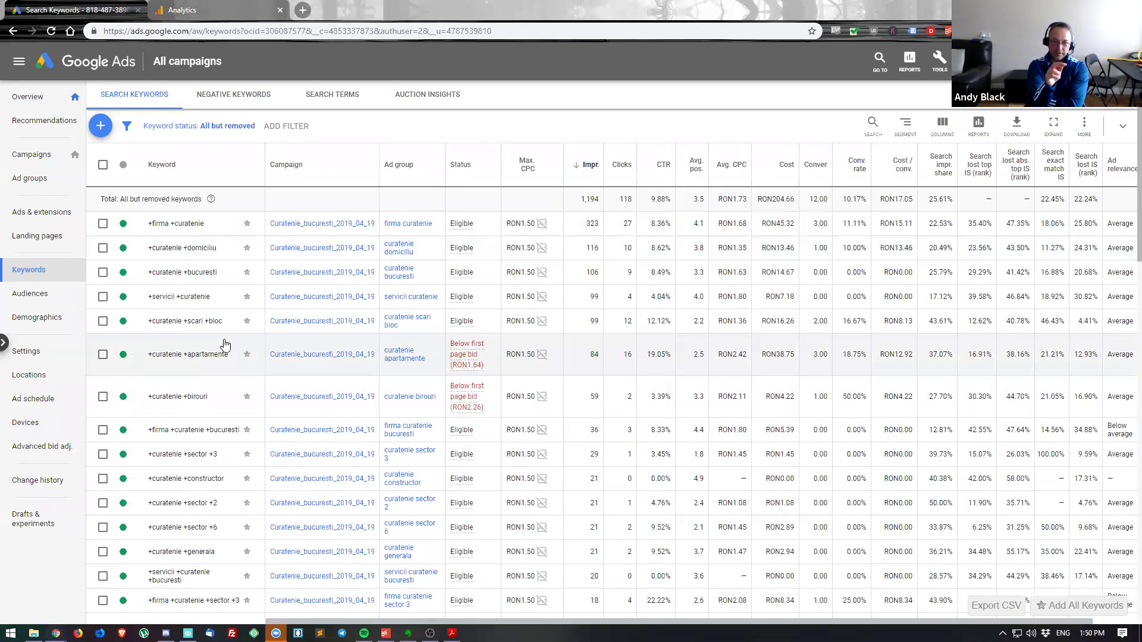
left_click(103, 224)
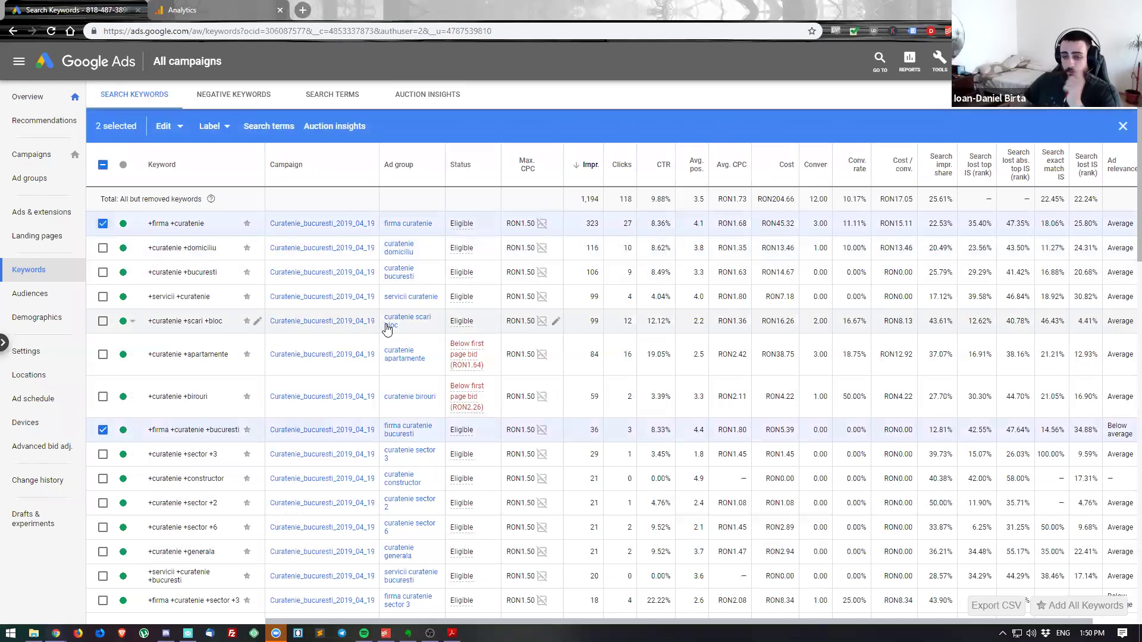
- Switch to Untitled 1.pdf in Adobe Acrobat Reader and mark the questions on negative keywords, improvement focus and KW Auction Insights
key("alt+Tab")
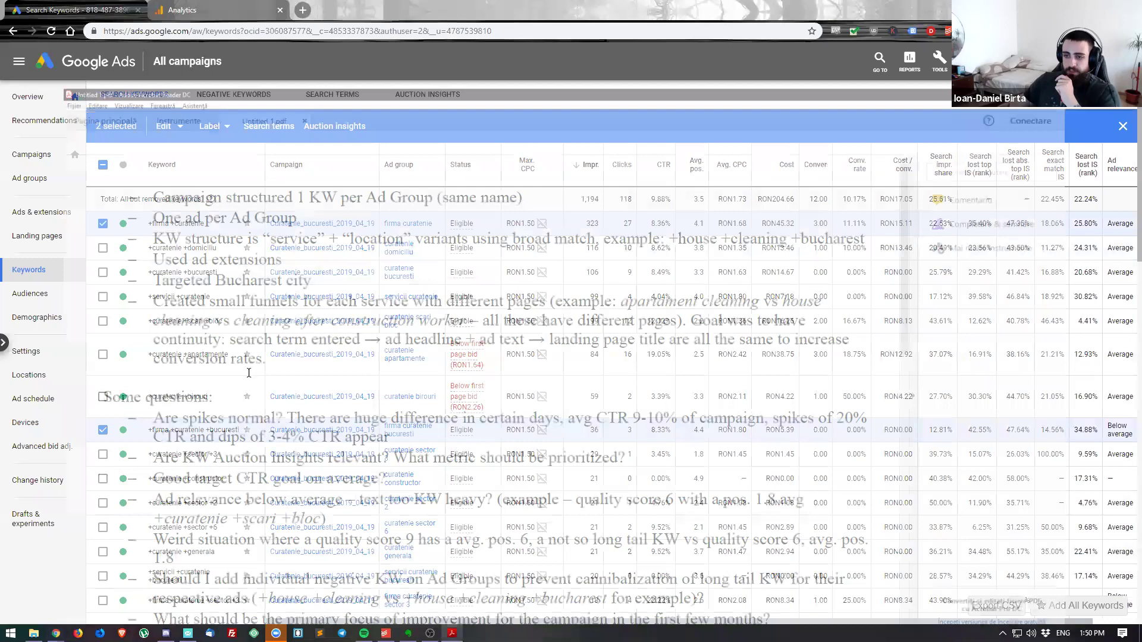
left_click_drag(102, 417, 632, 421)
mouse_move(748, 439)
left_mouse_down()
mouse_move(738, 416)
mouse_move(740, 440)
left_mouse_up()
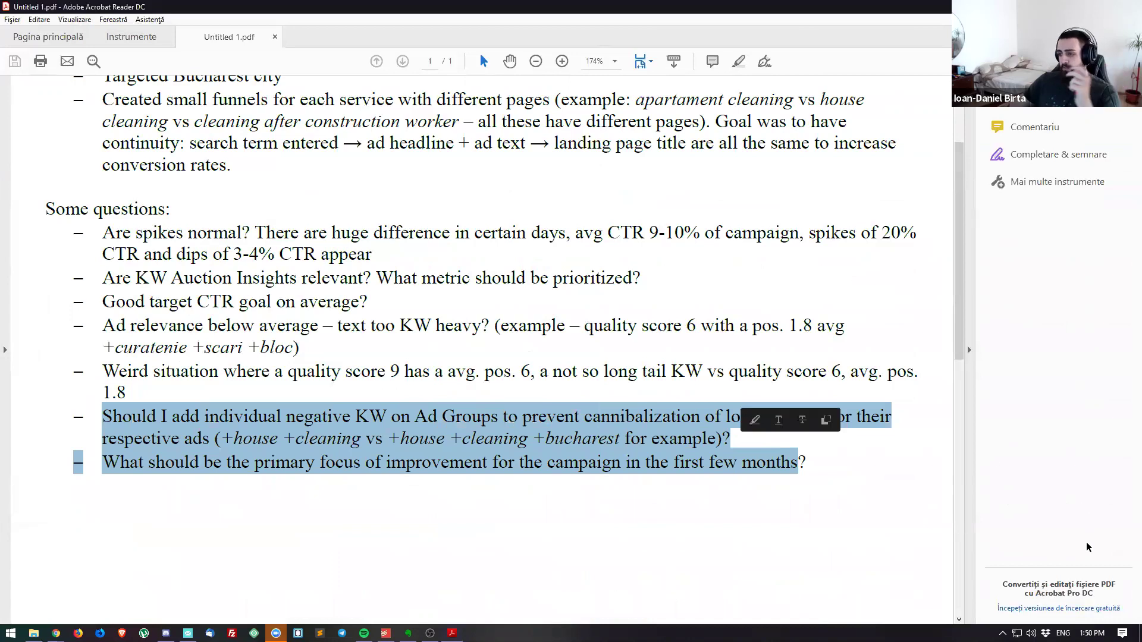
left_click(777, 527)
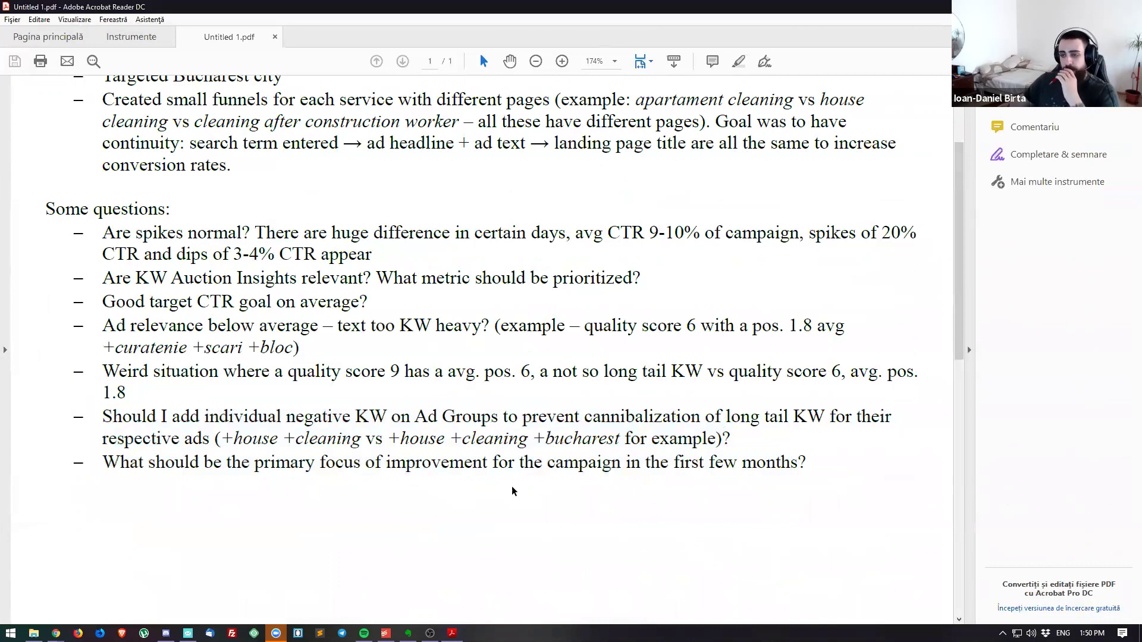
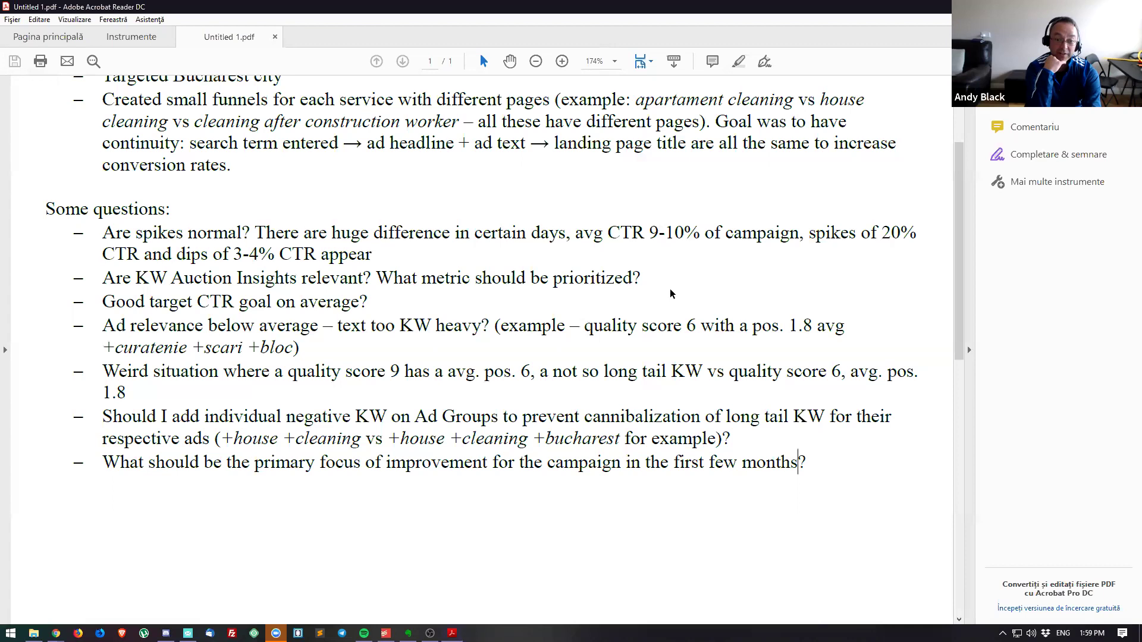
left_click_drag(641, 277, 120, 280)
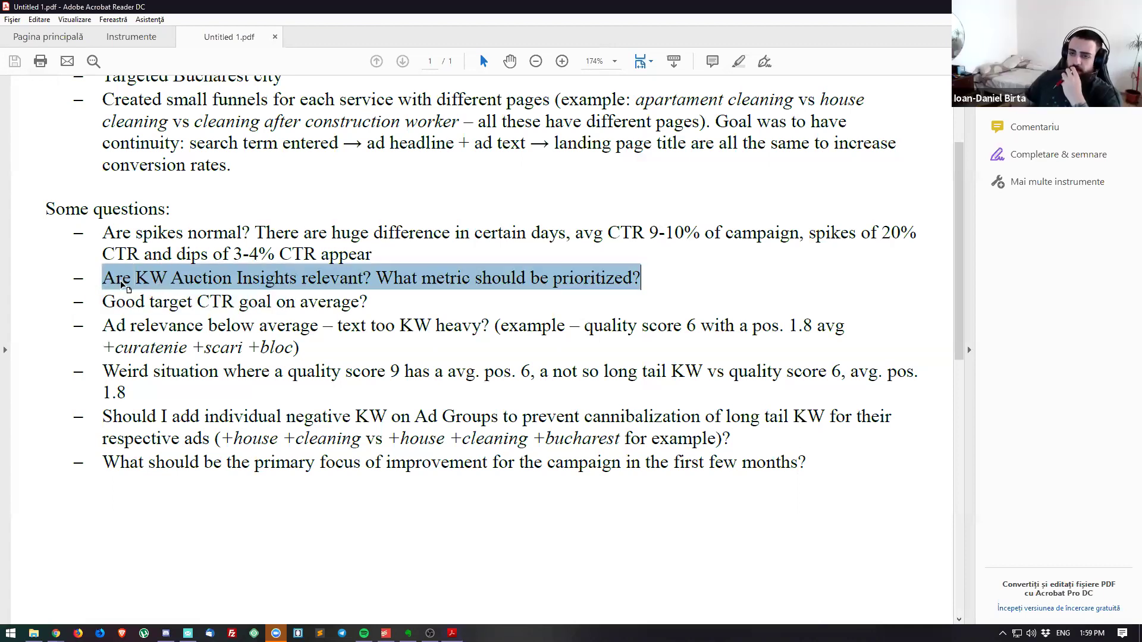
left_click(780, 288)
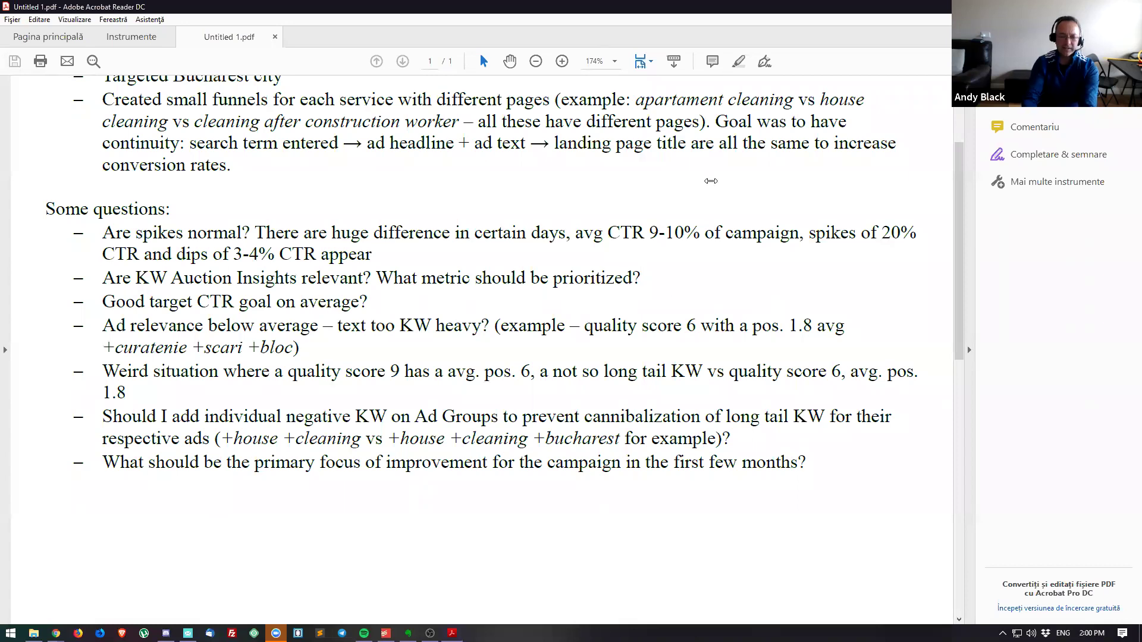
- Switch back to Google Ads and segment the search keywords table by Device
key("alt+Tab")
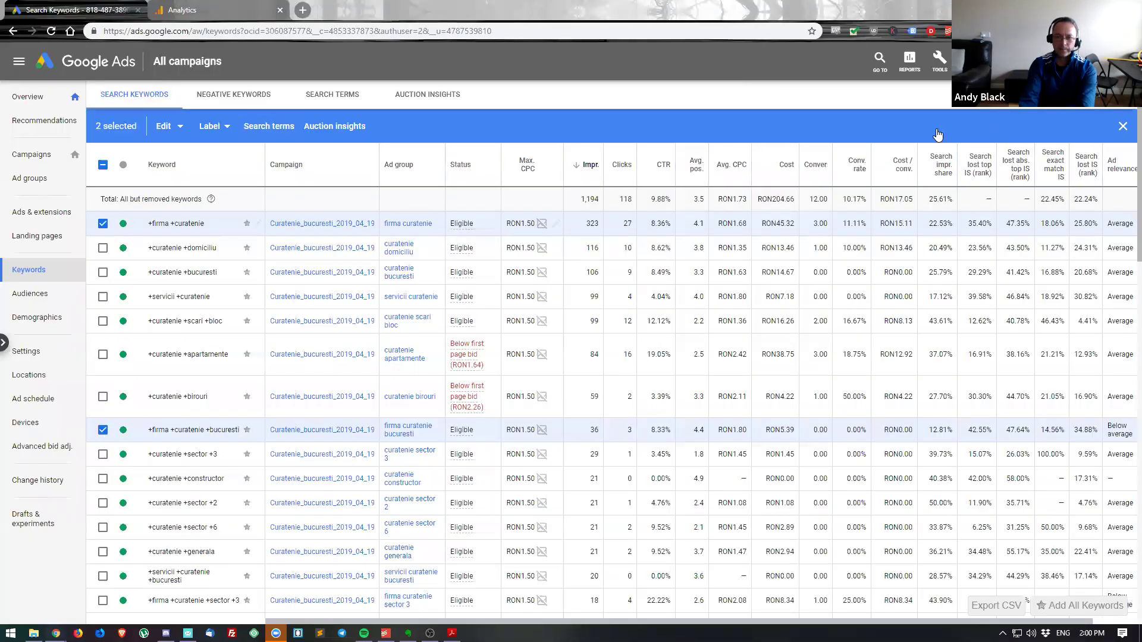
left_click(905, 125)
left_click(857, 246)
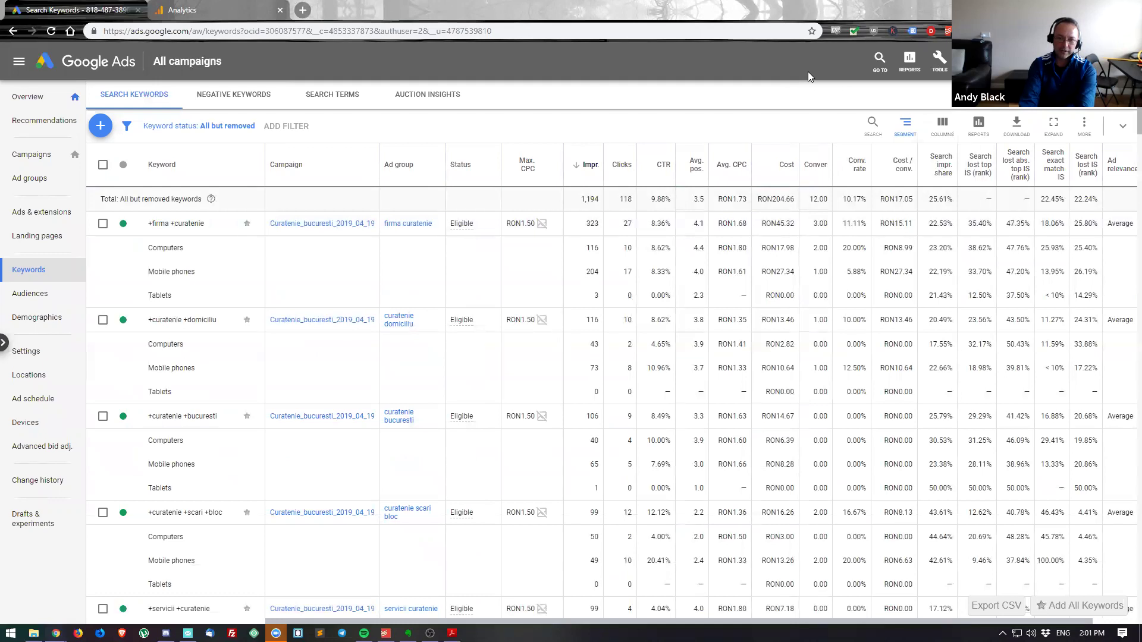
- Expand the account total of the keywords table and examine its performance per device
scroll(895, 348, "down", 1)
scroll(1121, 209, "down", 15)
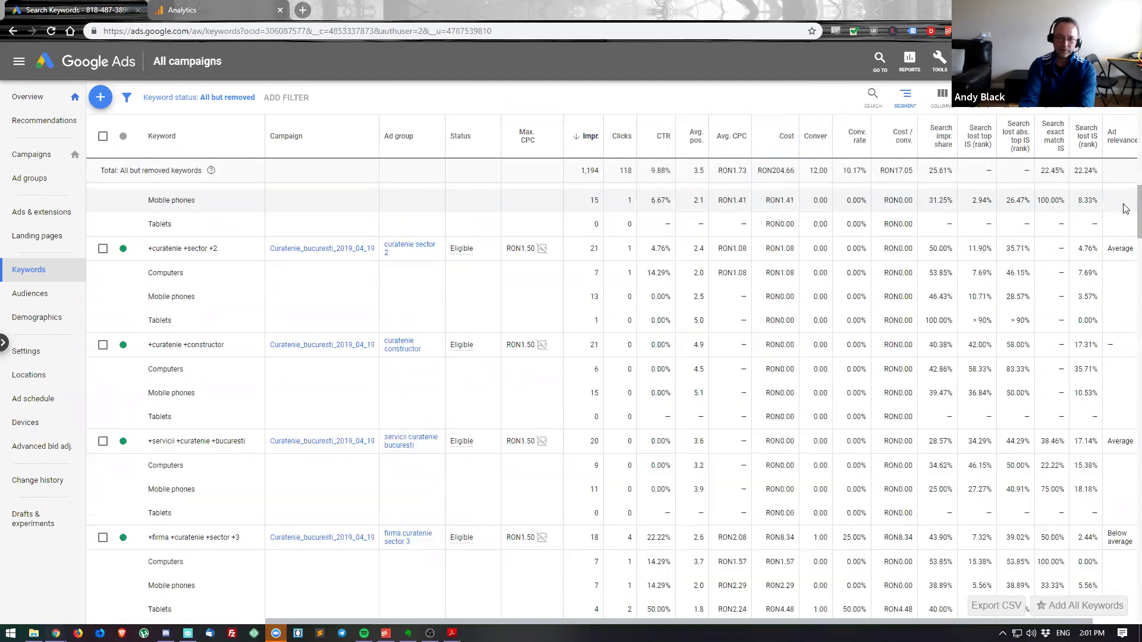
scroll(1124, 590, "down", 5)
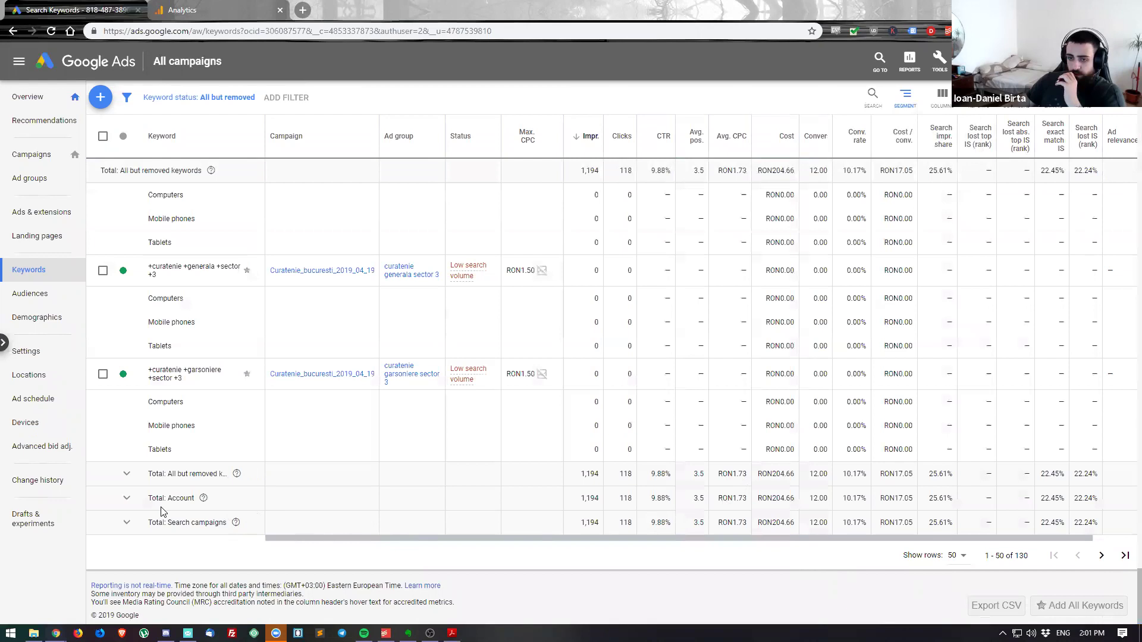
left_click(127, 498)
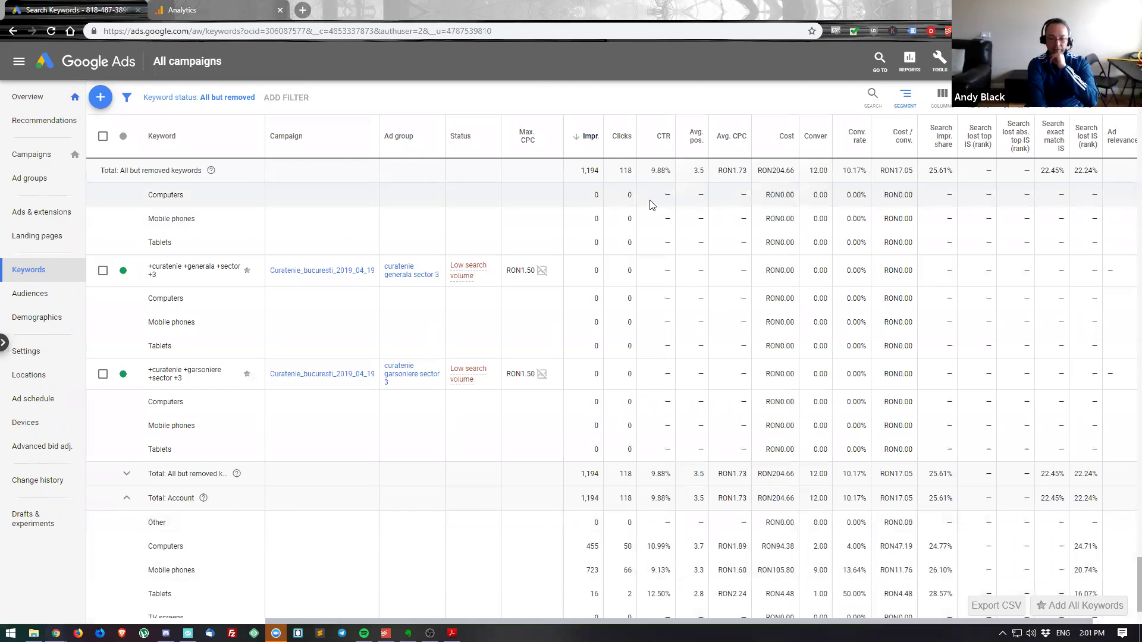
scroll(650, 205, "down", 1)
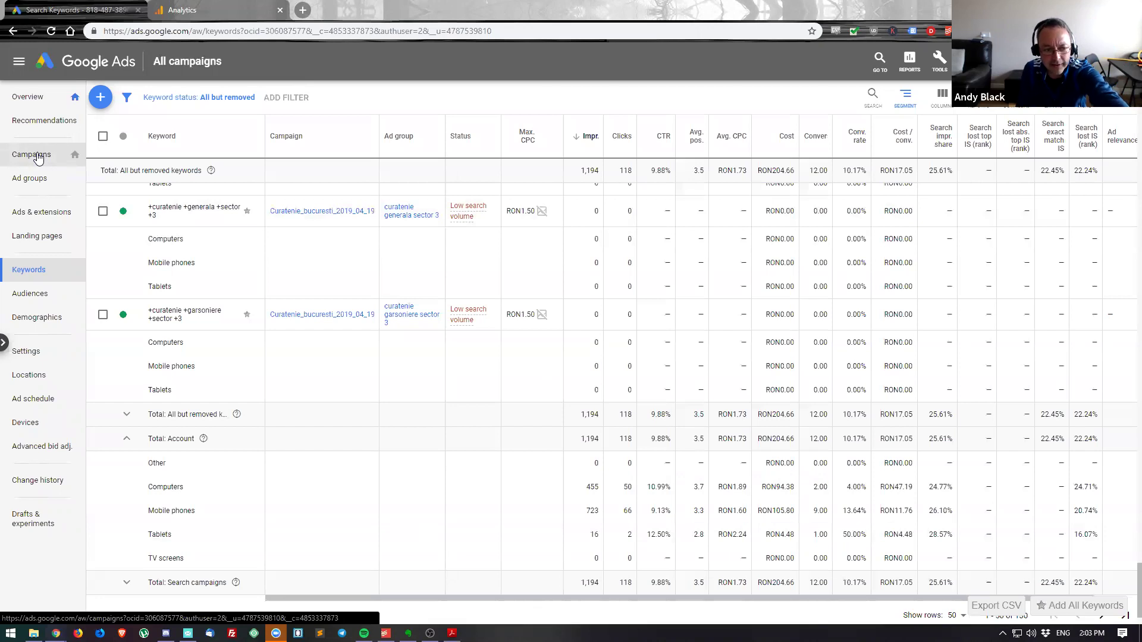
- Show the targeted locations of all campaigns
left_click(38, 377)
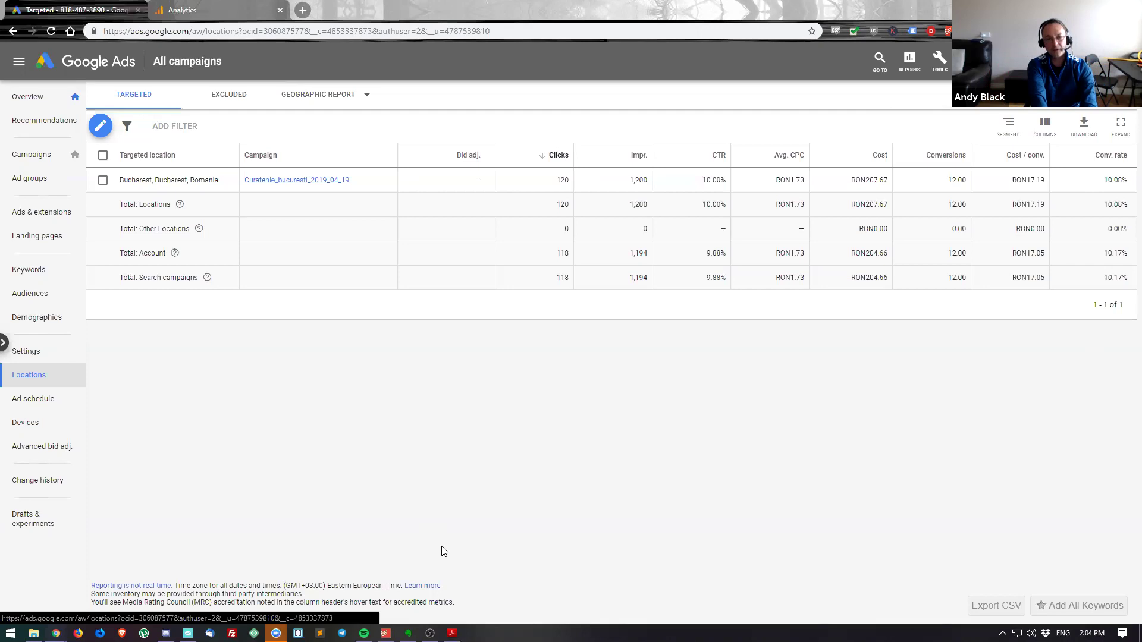
- Switch to Untitled 1.pdf and review the ad relevance question, marking the search term, ad headline, ad text and landing page title continuity passage
left_click(452, 633)
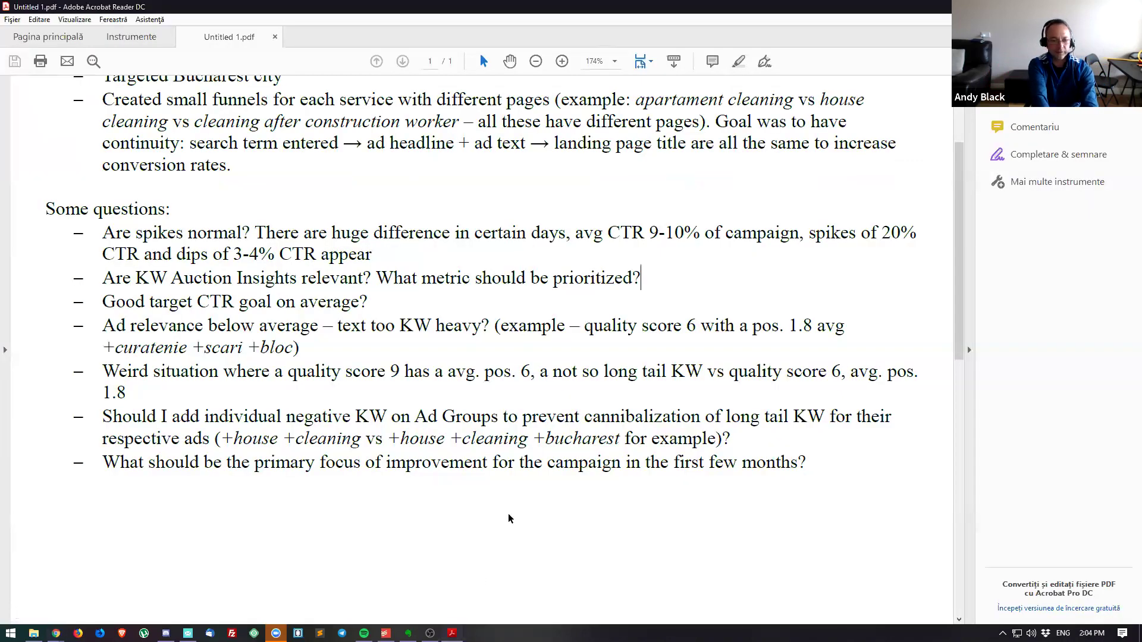
left_click(104, 325)
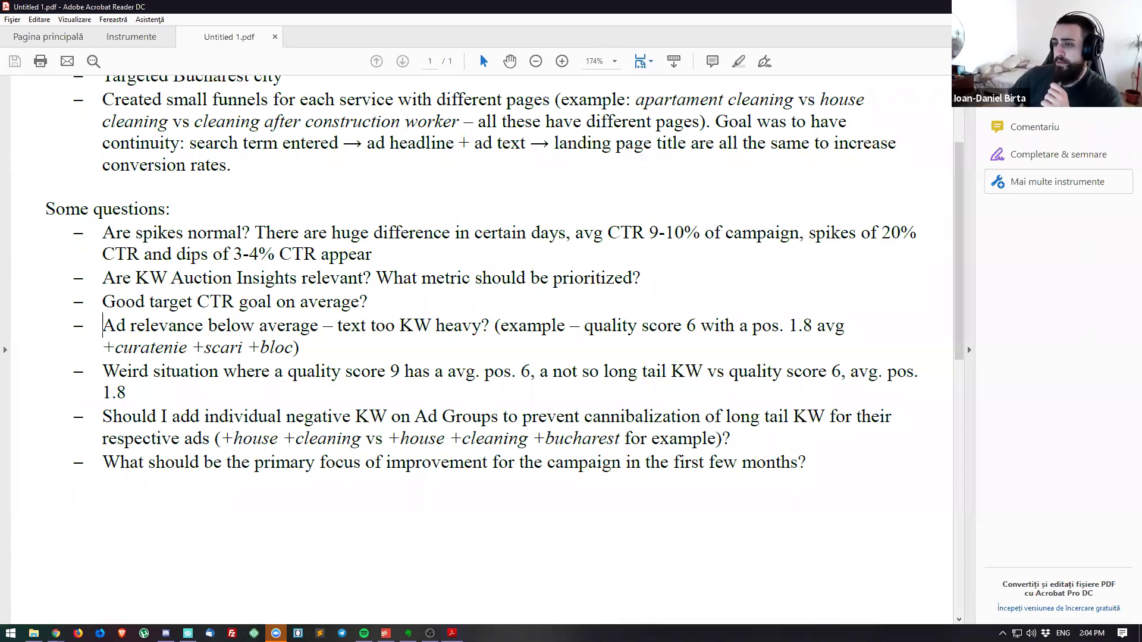
scroll(475, 268, "up", 3)
left_click_drag(190, 259, 685, 265)
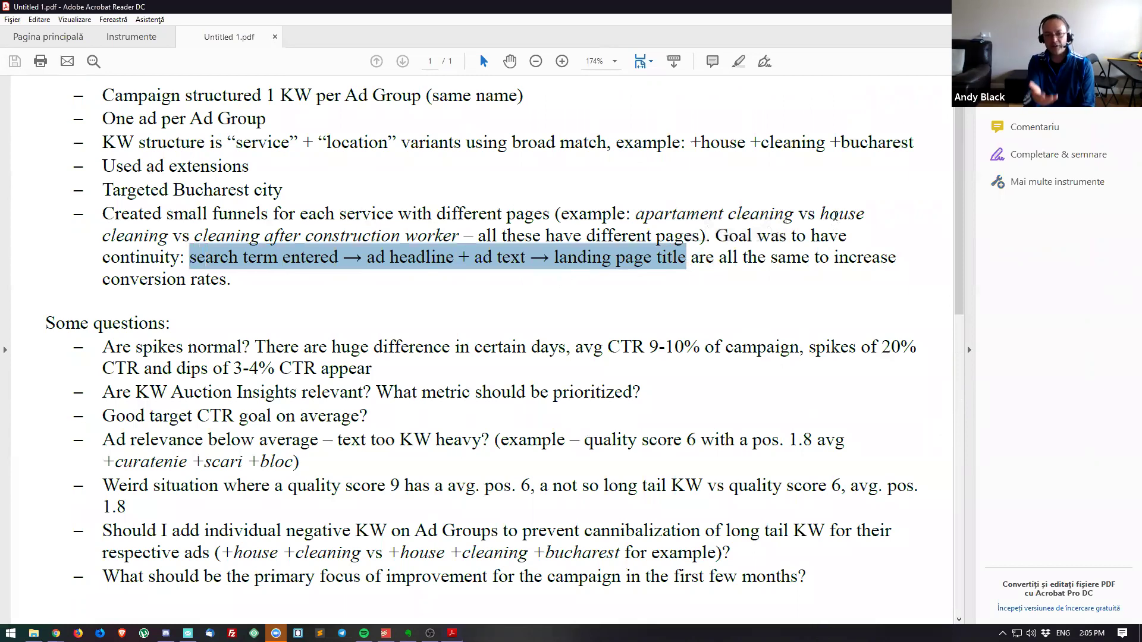
scroll(835, 215, "down", 1)
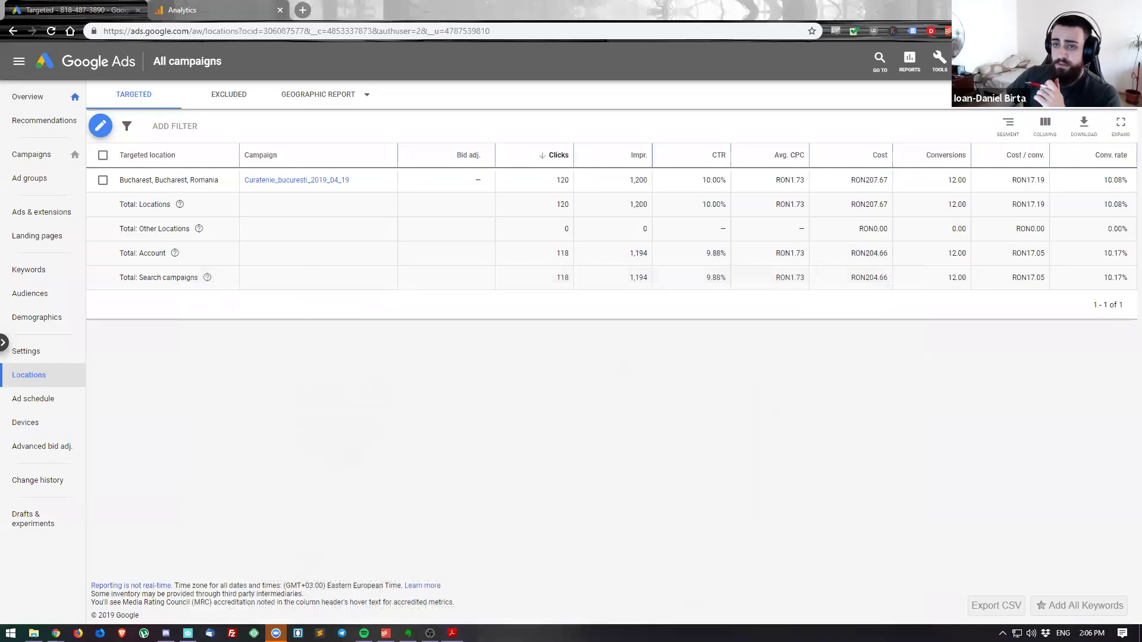
- Open the curatenie sector 2 ad group from the search keywords of all campaigns and check its ad
left_click(27, 275)
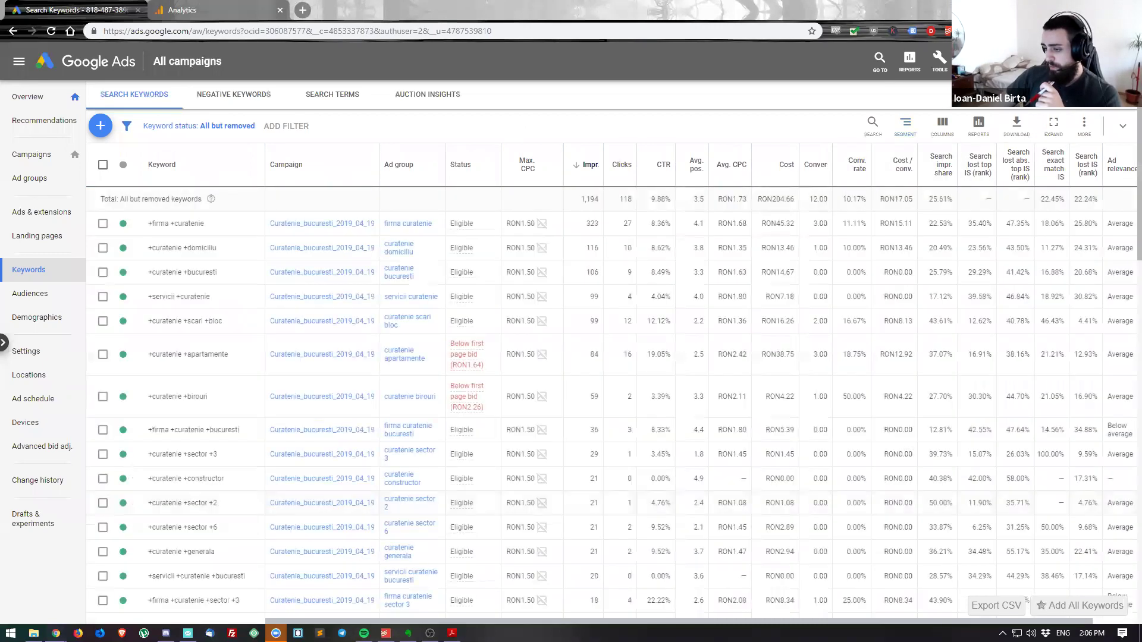
scroll(498, 510, "right", 2)
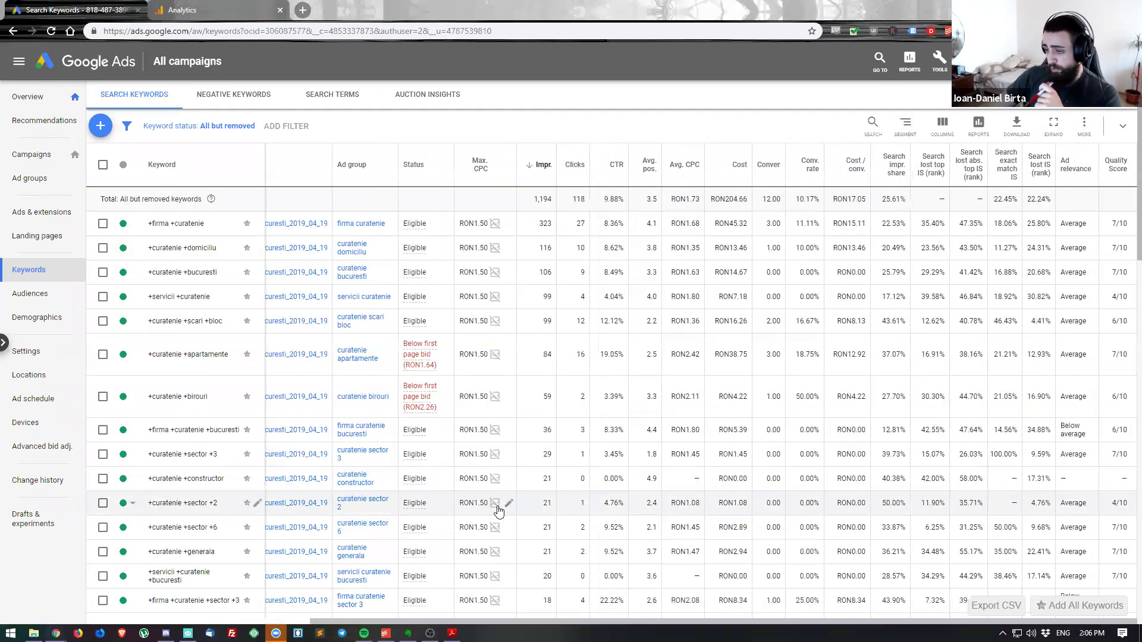
left_click(186, 505)
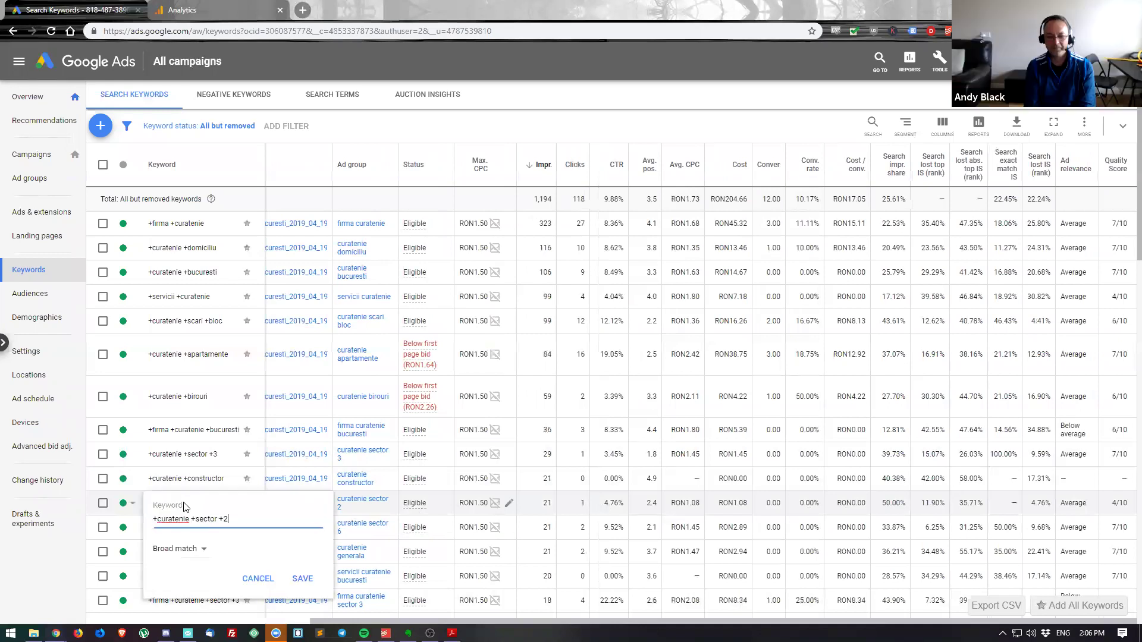
left_click(256, 578)
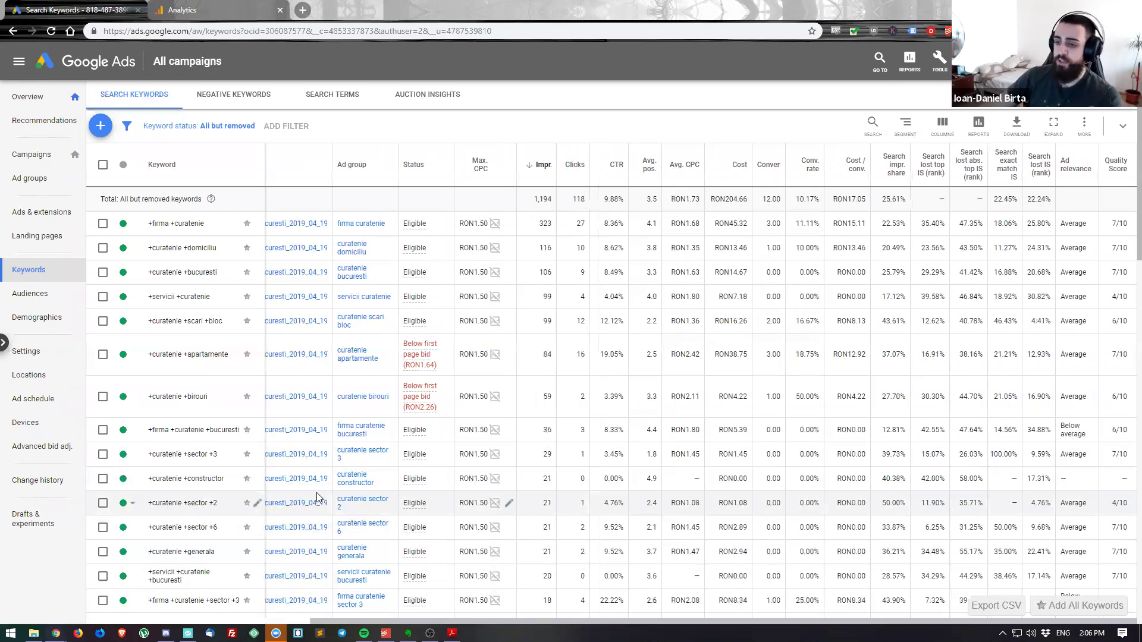
left_click(362, 504)
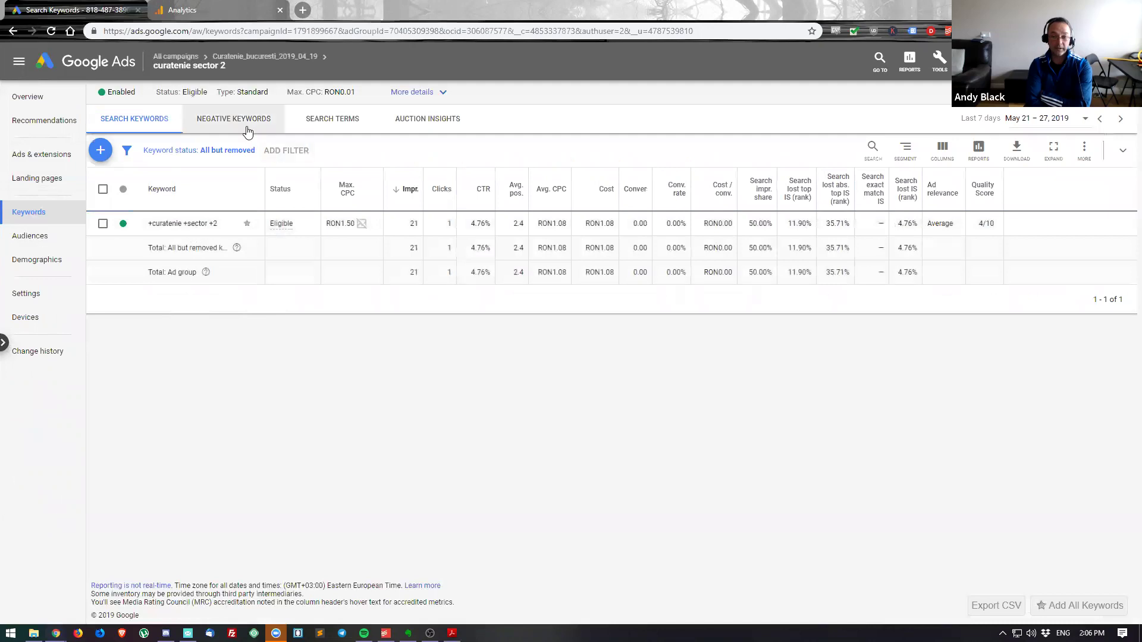
left_click(53, 161)
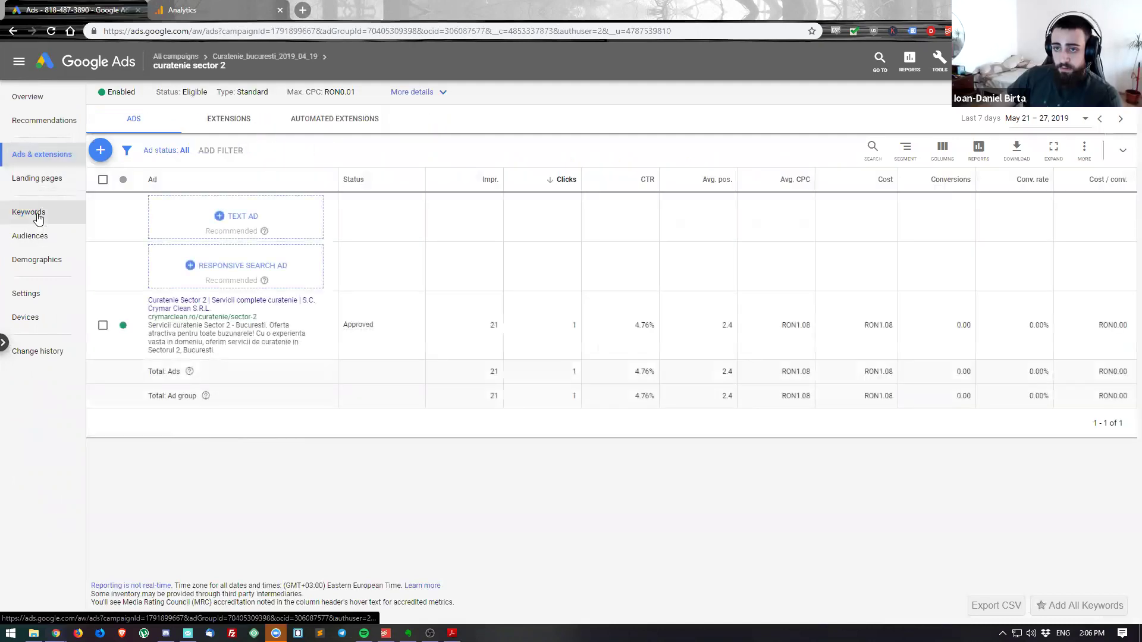
left_click(36, 213)
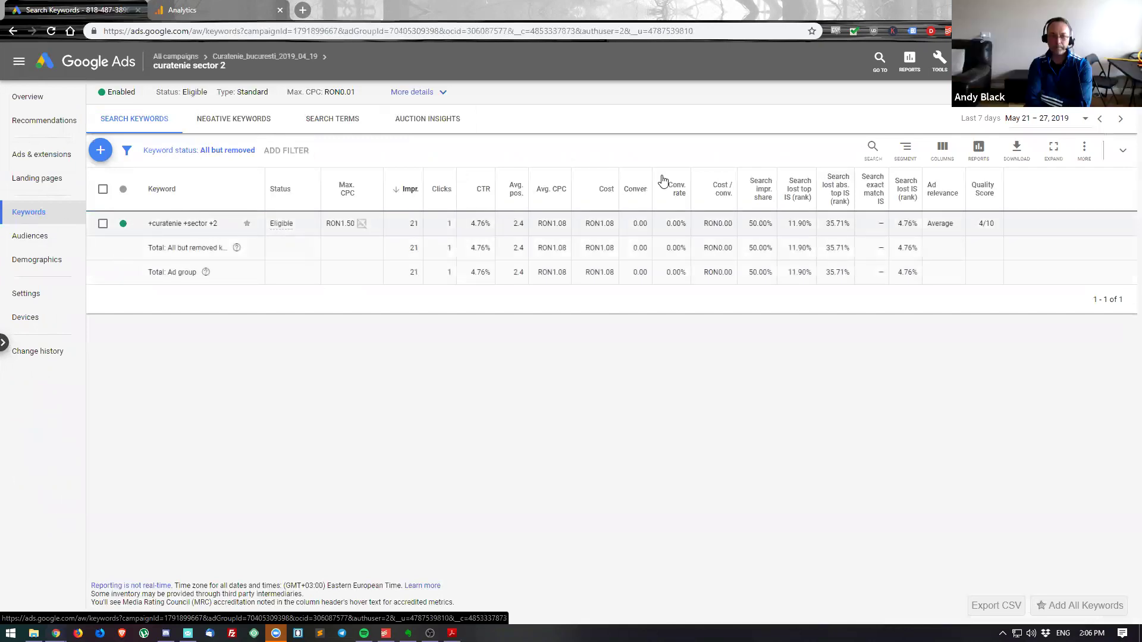
- Show the search terms of the curatenie sector 2 ad group for Apr 20 – May 28, 2019
left_click(339, 123)
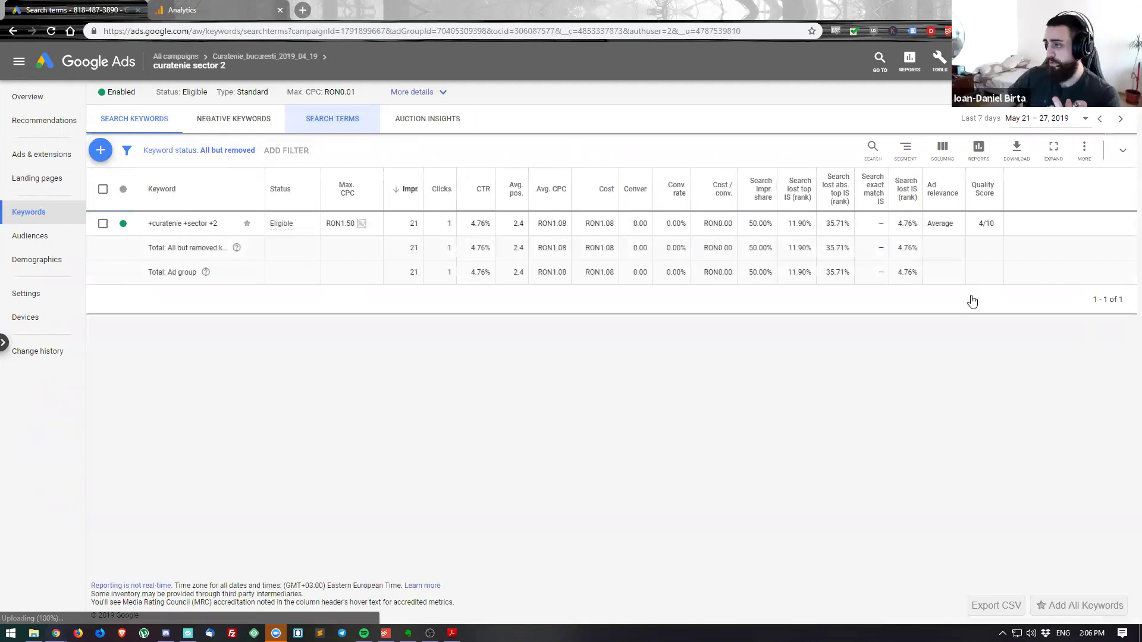
left_click(1041, 118)
left_click(1111, 268)
left_click(1027, 418)
left_click(1101, 443)
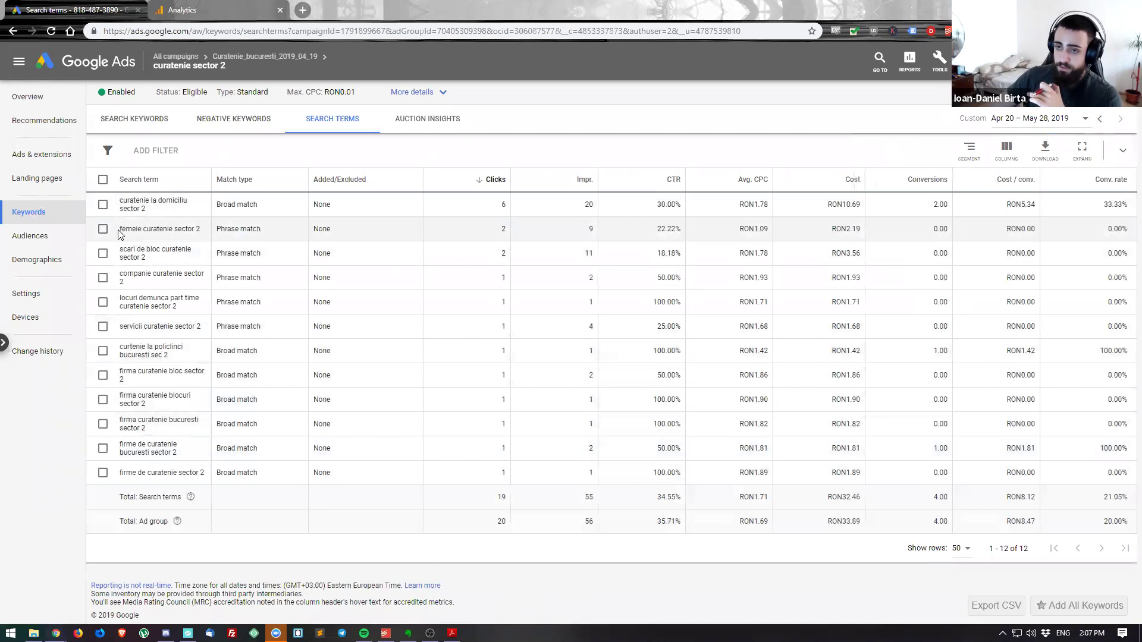
- Review the ad group's search terms, marking femeie, locuri demunca and policlinci bucuresti as notable wording
left_click_drag(120, 229, 140, 229)
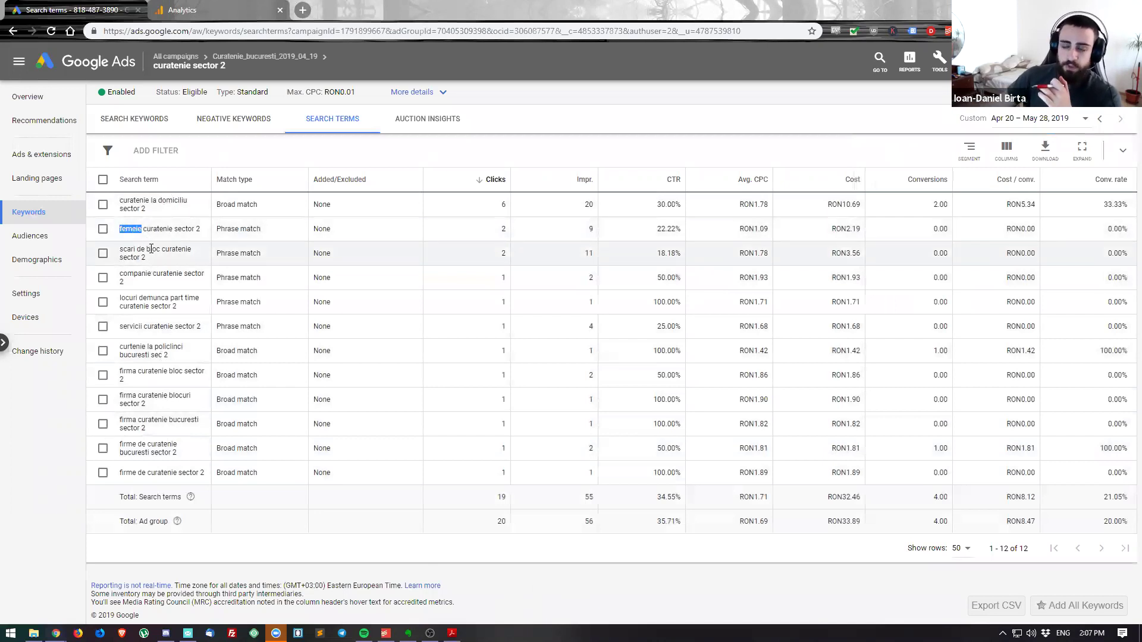
double_click(122, 275)
left_click_drag(120, 297, 169, 299)
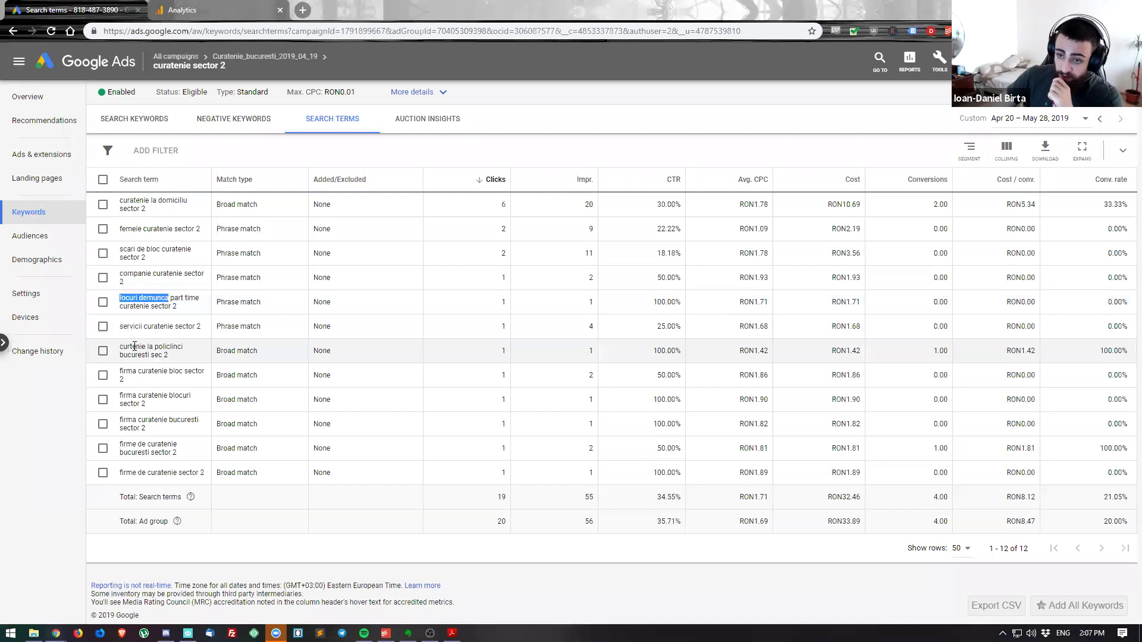
mouse_move(152, 347)
left_mouse_down()
mouse_move(169, 356)
mouse_move(149, 355)
left_mouse_up()
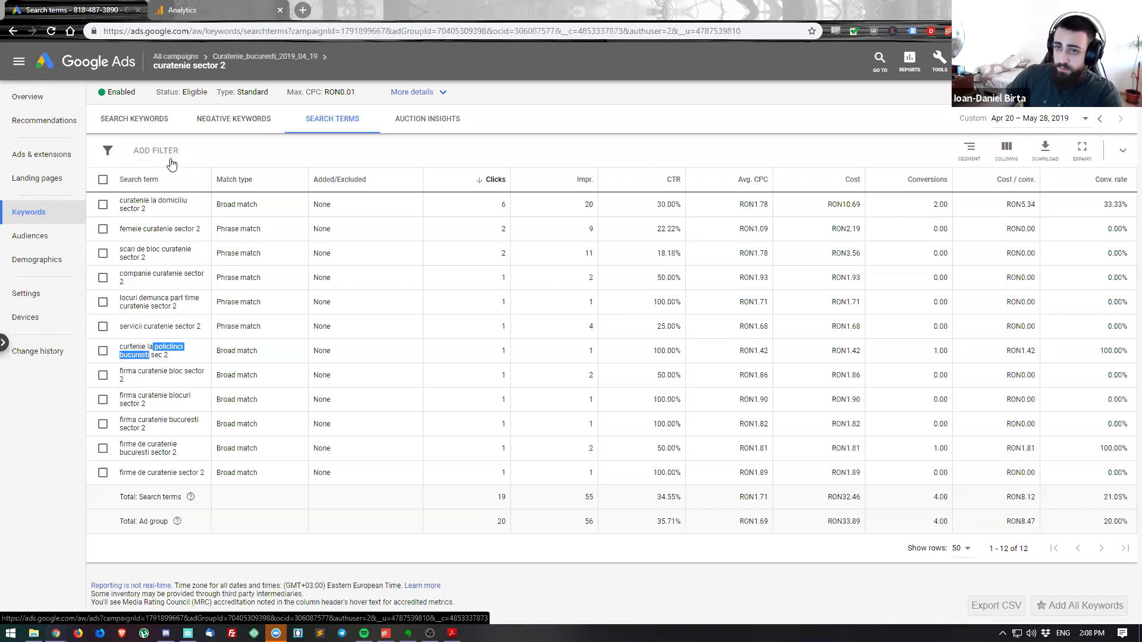
- Examine the curatenie sector 2 text ad's display path, description and preview in the ad editor, and return to the search terms
left_click(41, 154)
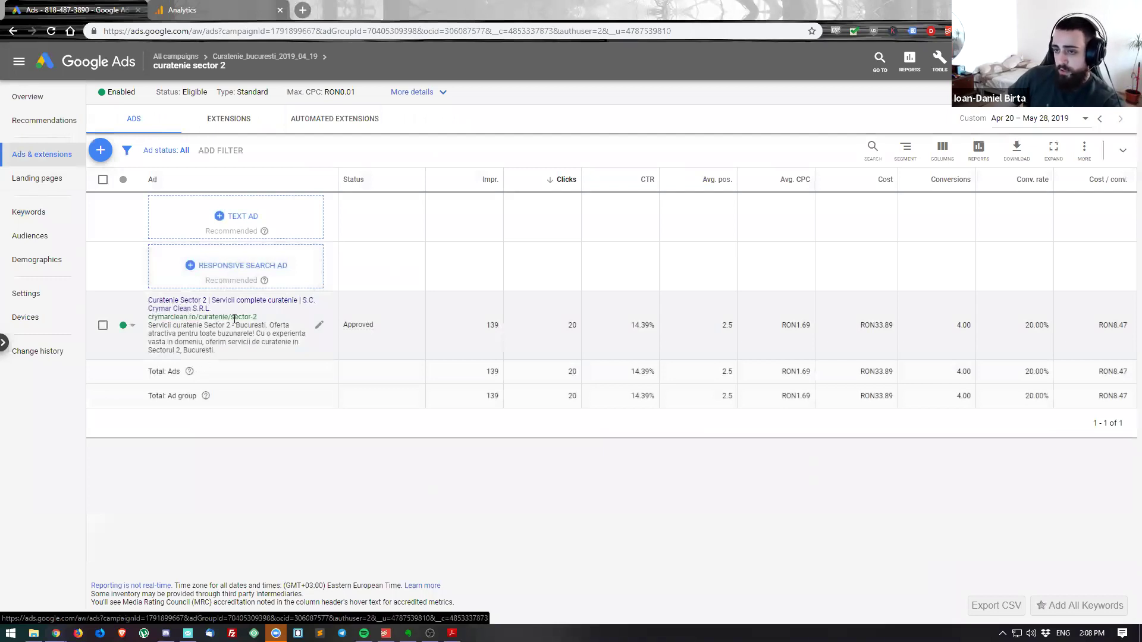
left_click_drag(254, 316, 200, 321)
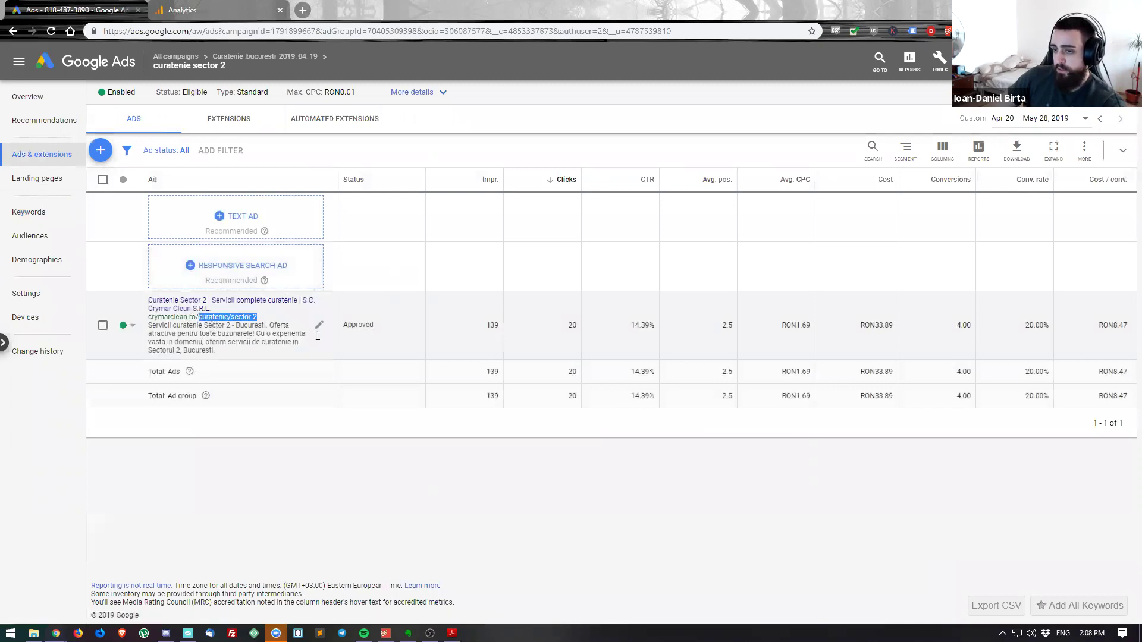
left_click(320, 326)
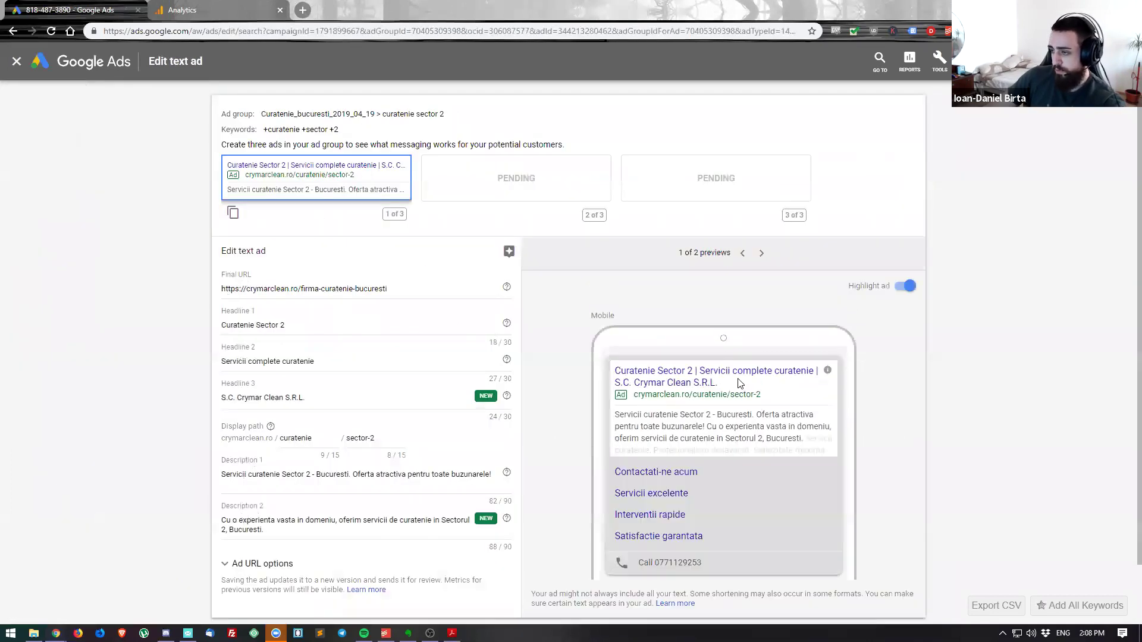
left_click_drag(614, 415, 710, 421)
left_click(637, 420)
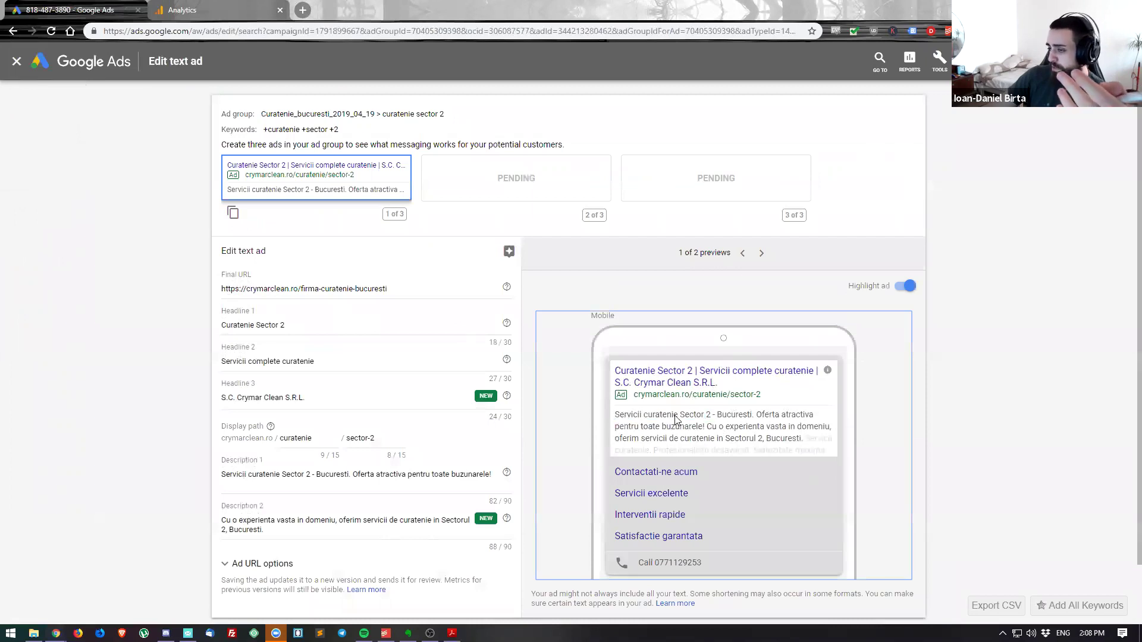
scroll(728, 421, "down", 1)
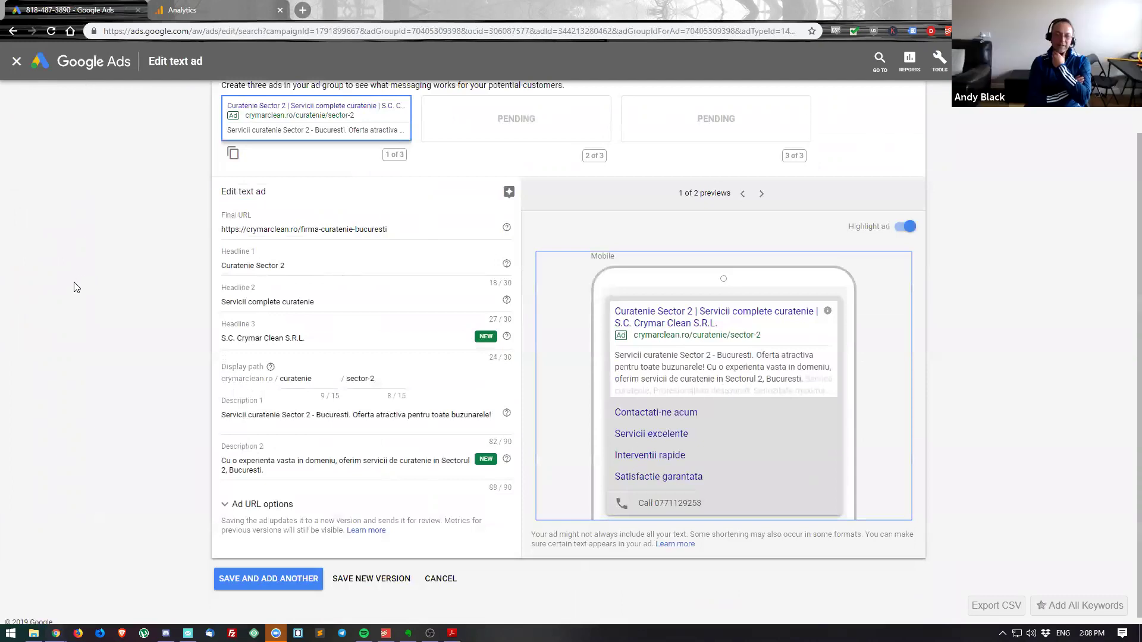
scroll(77, 288, "up", 1)
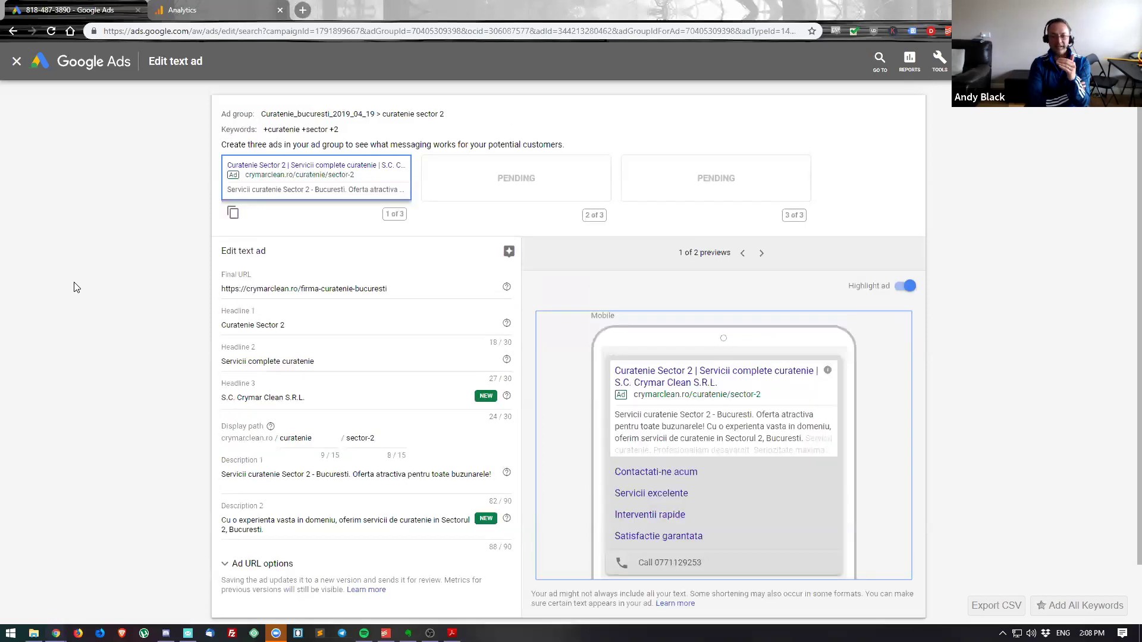
left_click(13, 31)
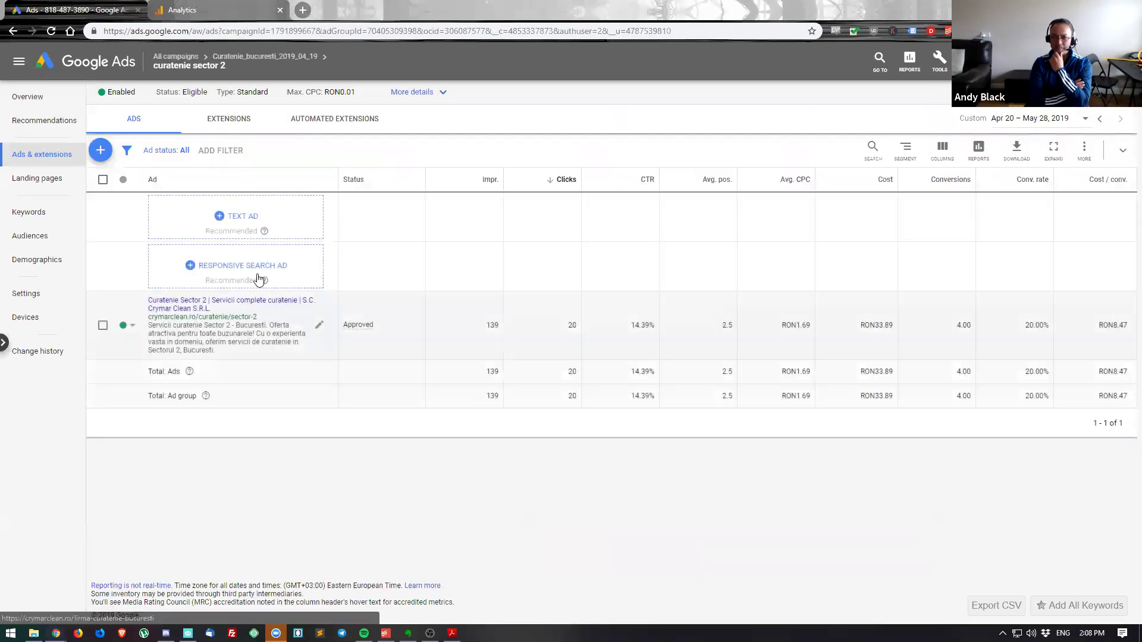
left_click(12, 31)
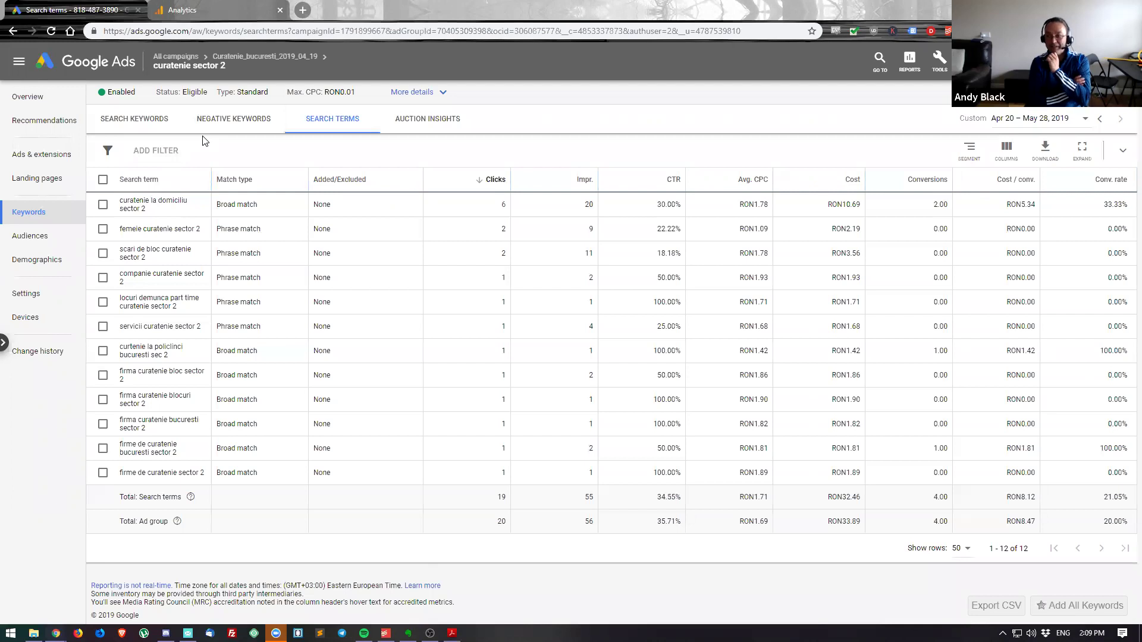
- Show the search keywords of the Curatenie_bucuresti_2019_04_19 campaign and widen the Keyword, Ad group and Status columns
left_click(248, 57)
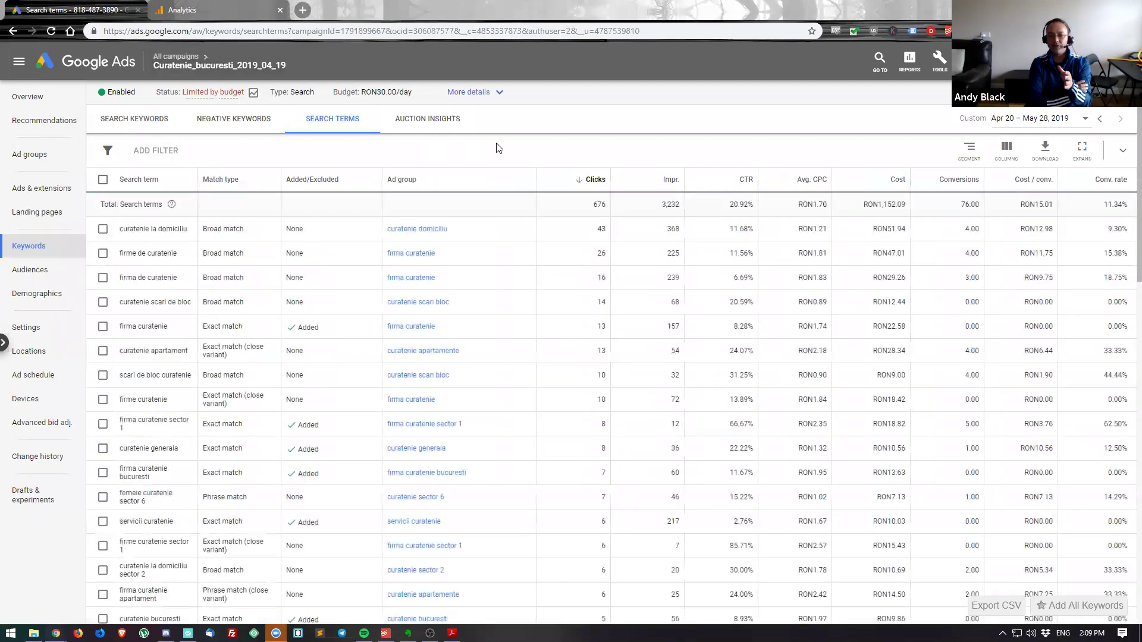
left_click(113, 121)
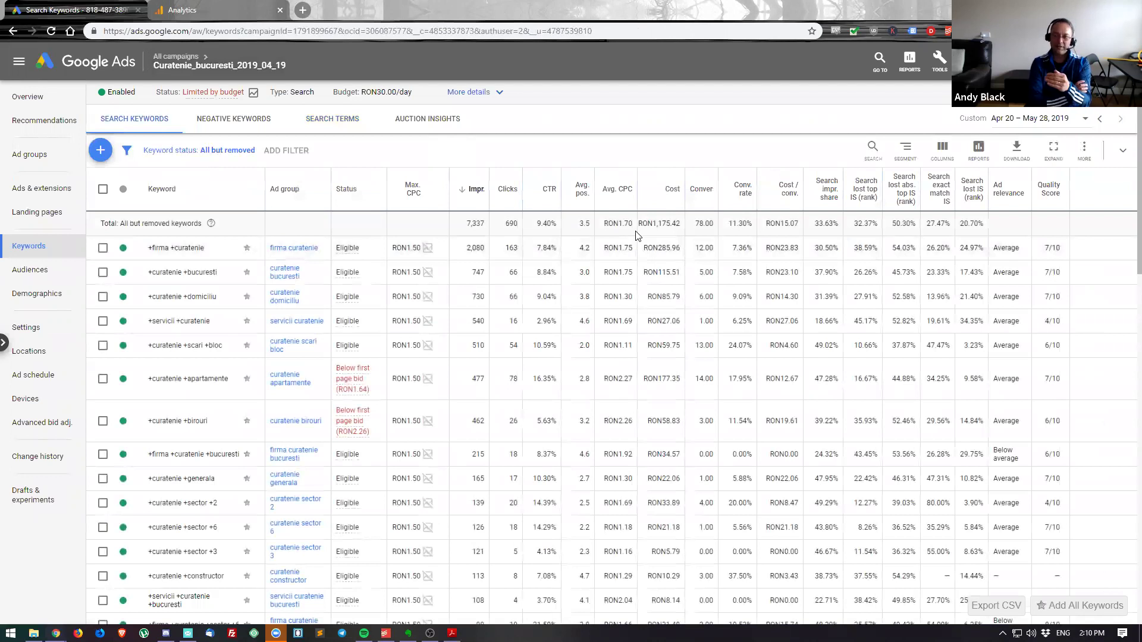
left_click_drag(265, 189, 446, 186)
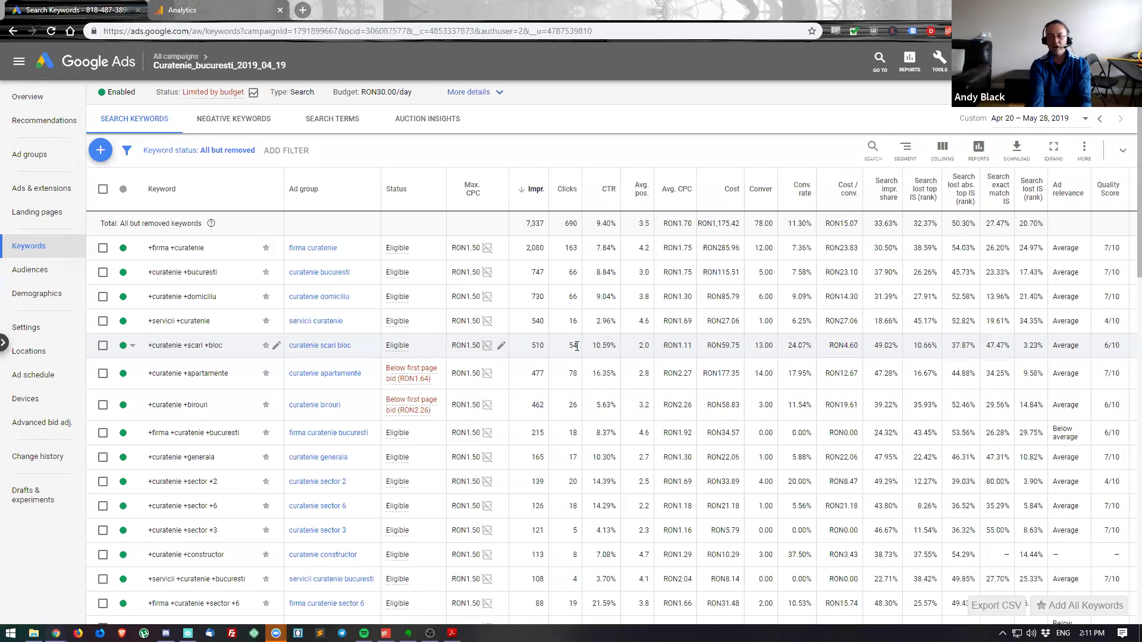
- Compare quality scores with average positions down the campaign's keyword list, marking those of +curatenie +apartamente +bucuresti
scroll(576, 346, "down", 6)
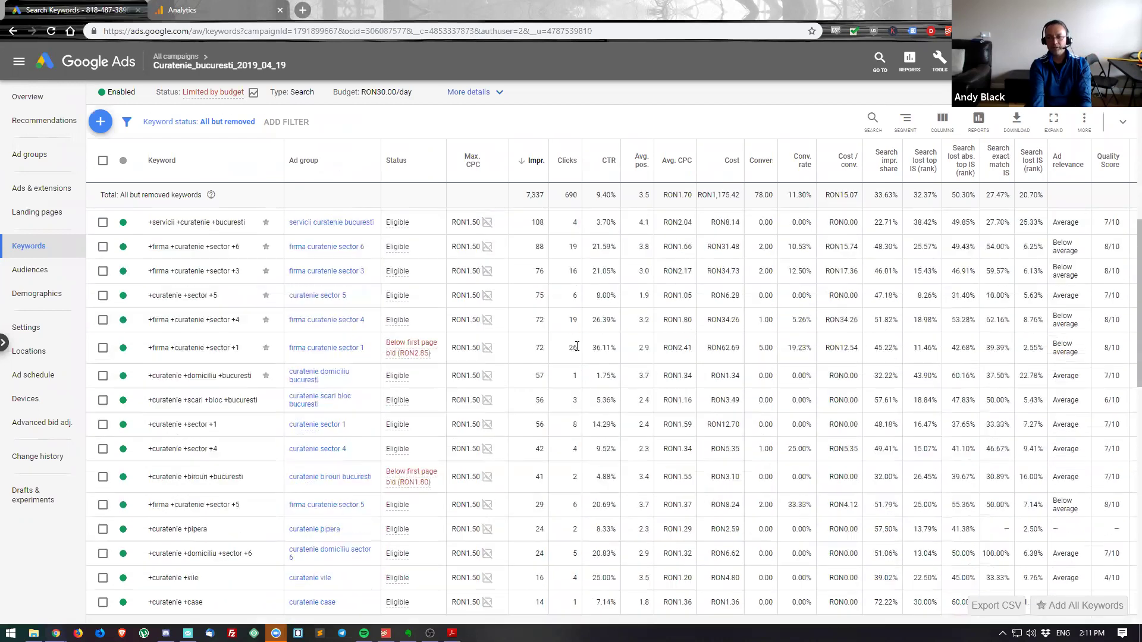
scroll(576, 347, "down", 7)
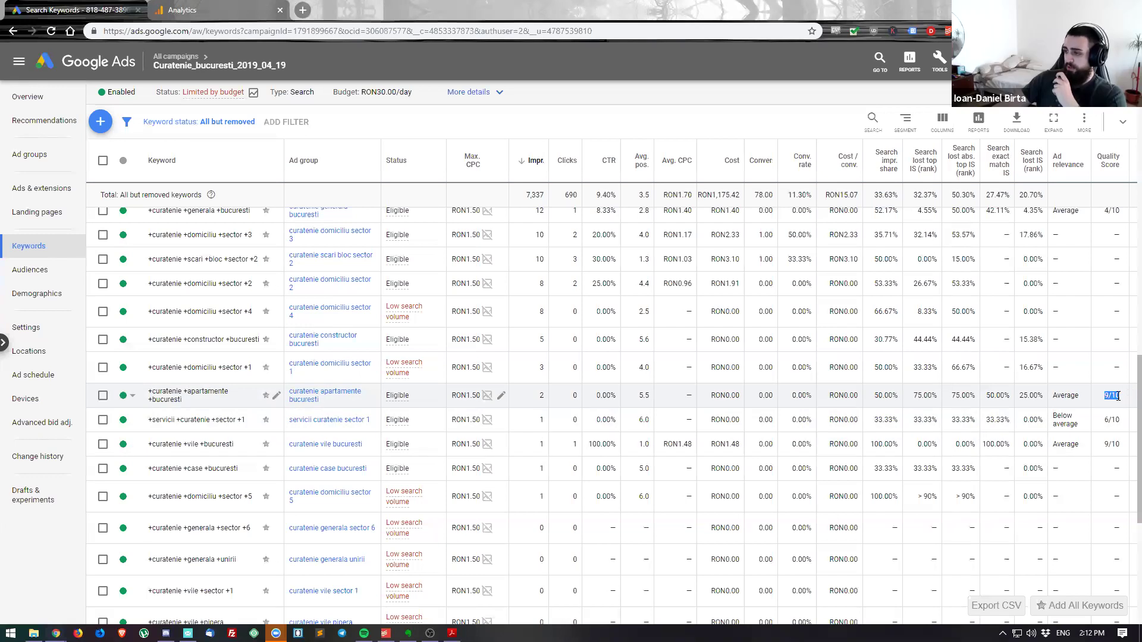
double_click(647, 395)
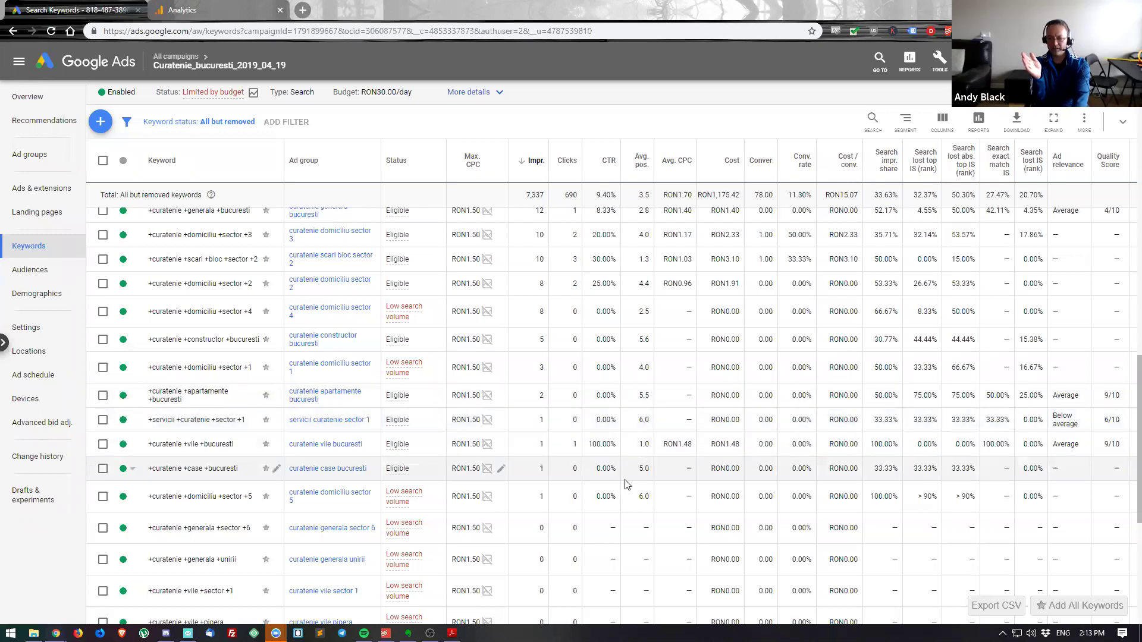
scroll(627, 479, "up", 5)
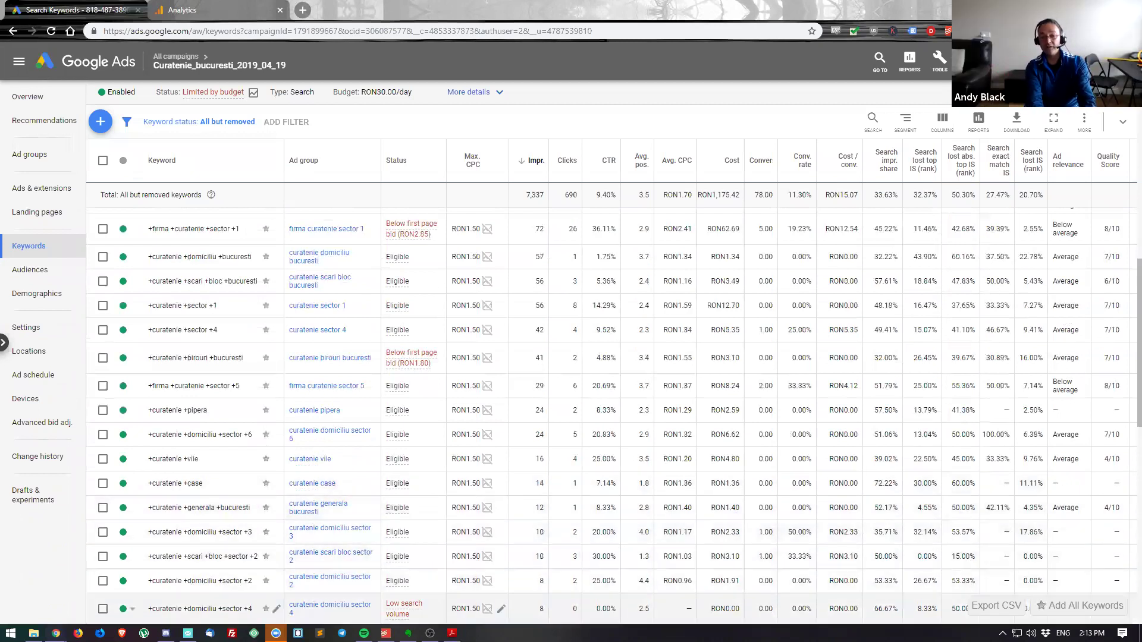
- Switch to Untitled 1.pdf to check the remaining questions, and return to Google Ads
mouse_move(451, 632)
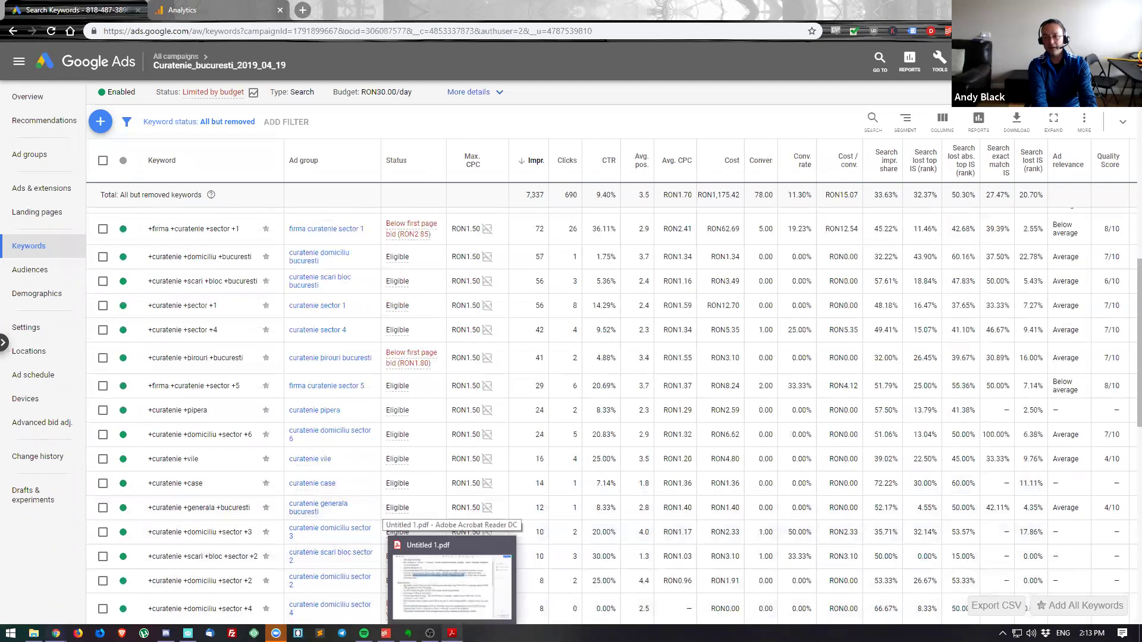
left_click(452, 633)
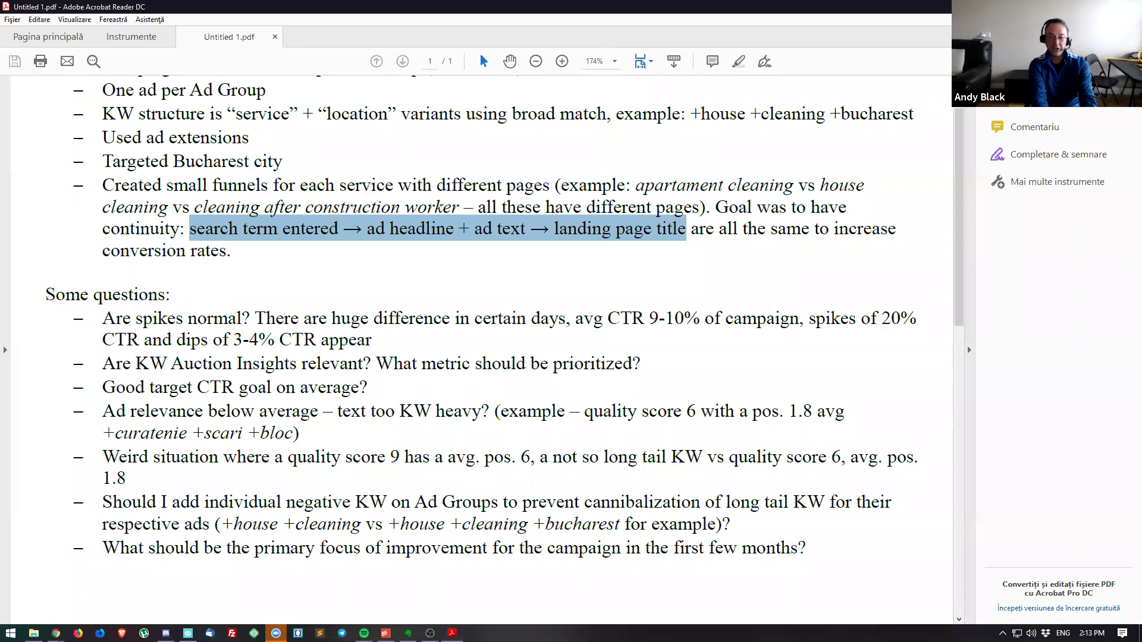
key("alt+Tab")
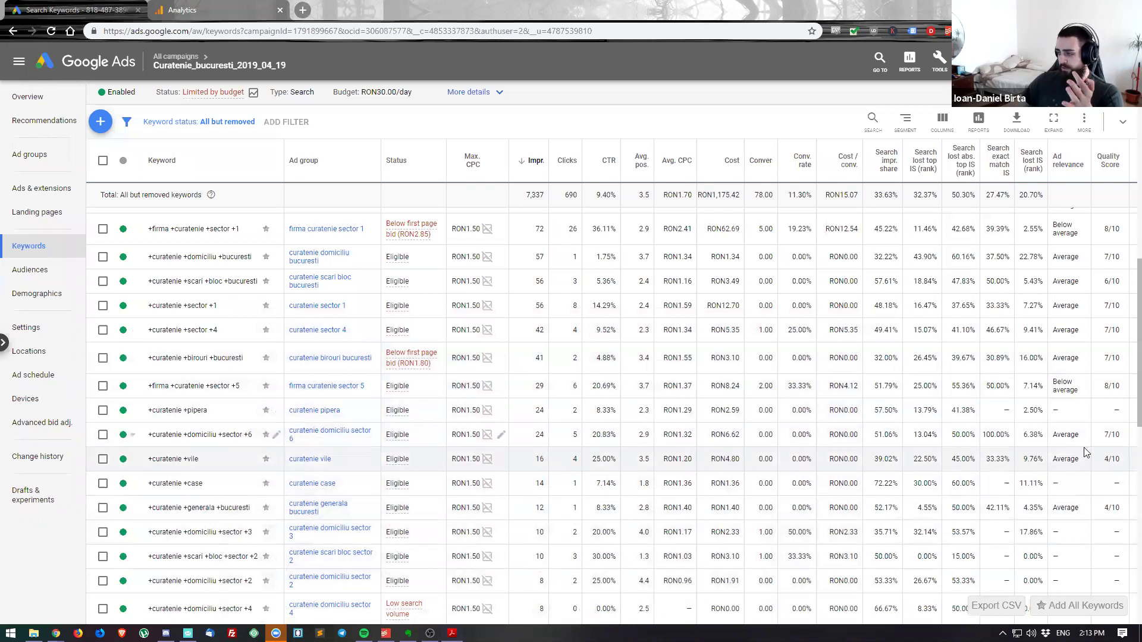
- Open the curatenie sector 2 ad group from the campaign's keywords and show its search terms
scroll(1100, 416, "up", 7)
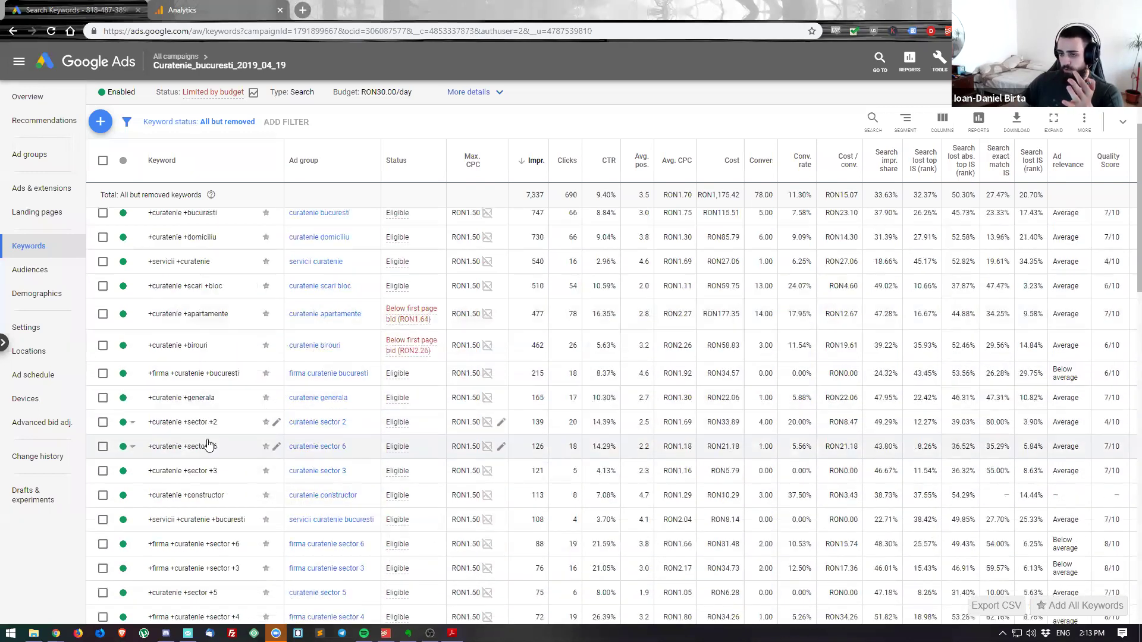
left_click(178, 425)
left_click(256, 498)
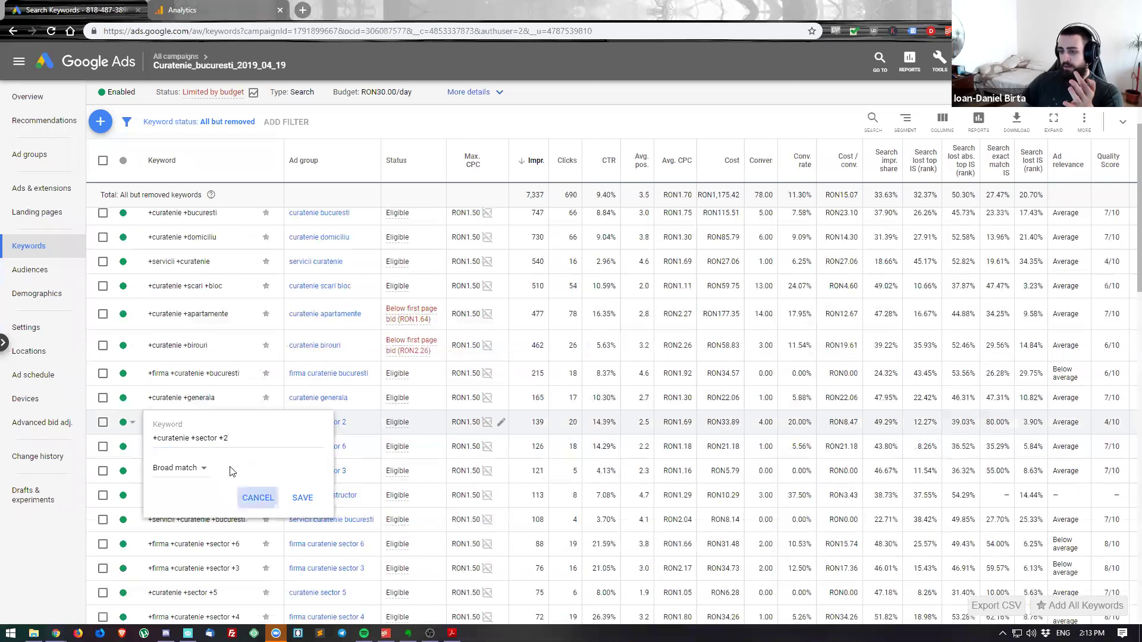
left_click(163, 422)
left_click(257, 500)
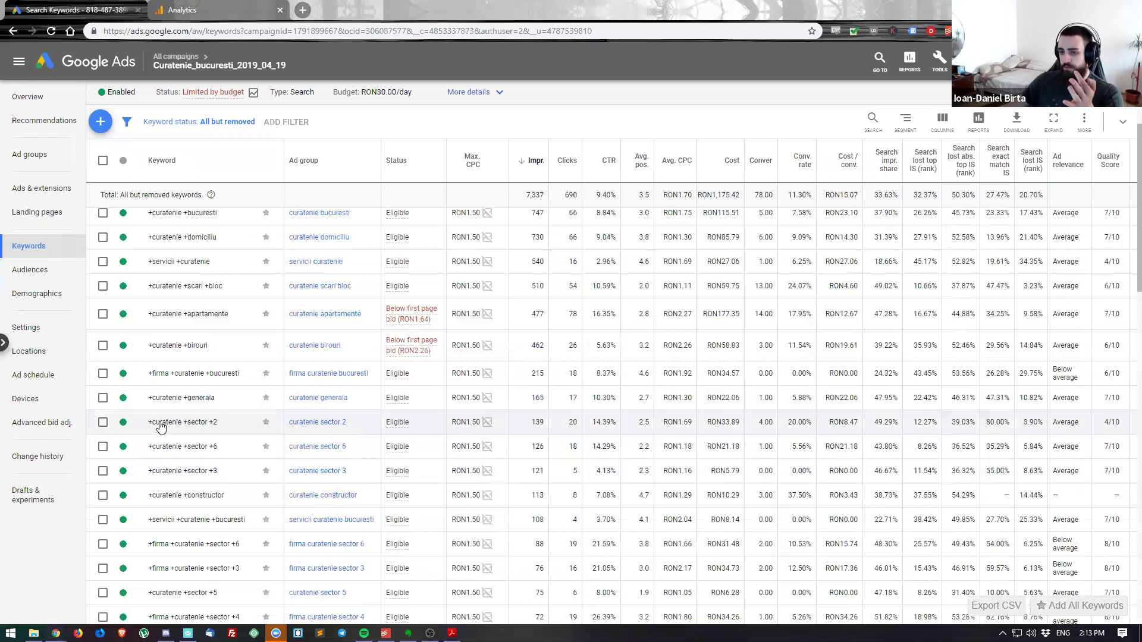
left_click(160, 423)
left_click(262, 502)
left_click(322, 427)
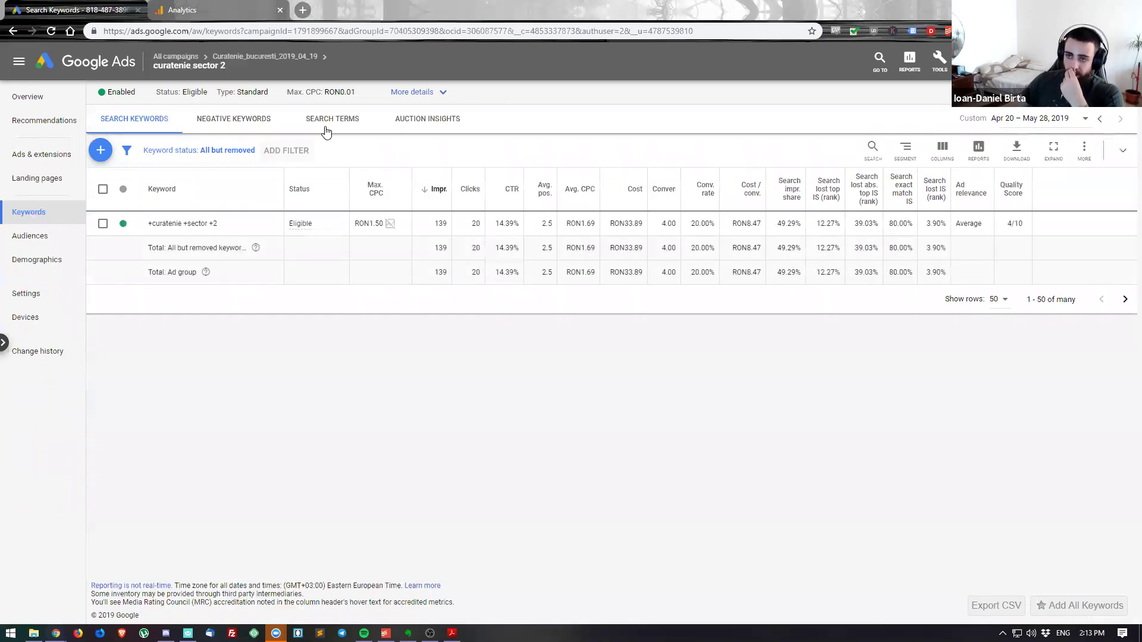
left_click(336, 119)
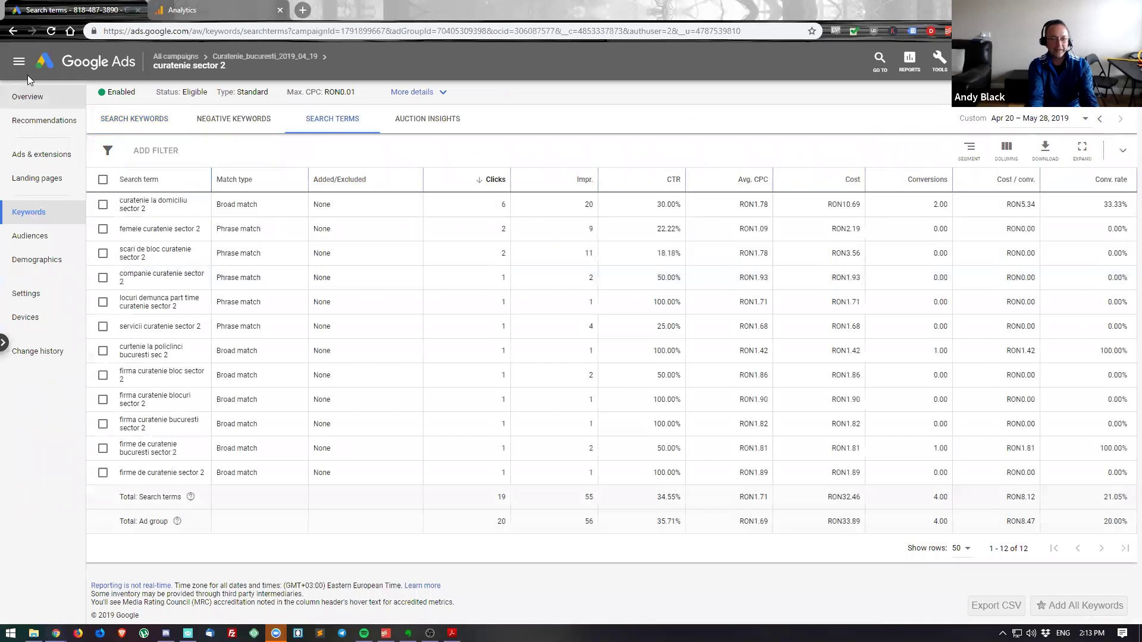
- Return to the campaign's keywords, open the curatenie sector 6 ad group and show its search terms
left_click(13, 32)
left_click(13, 32)
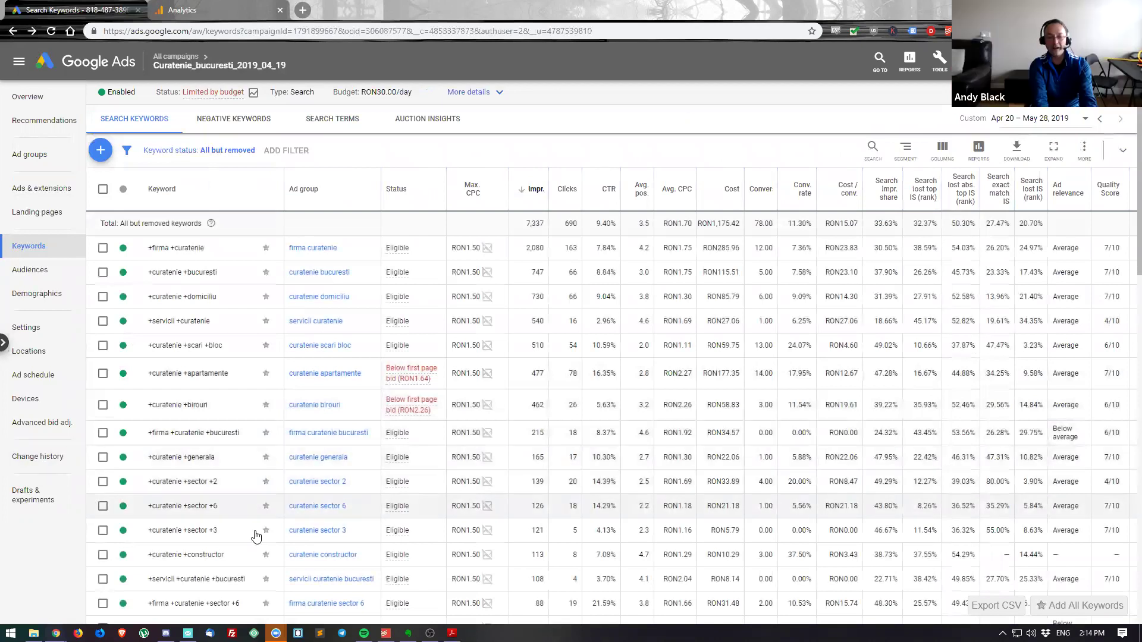
left_click(319, 509)
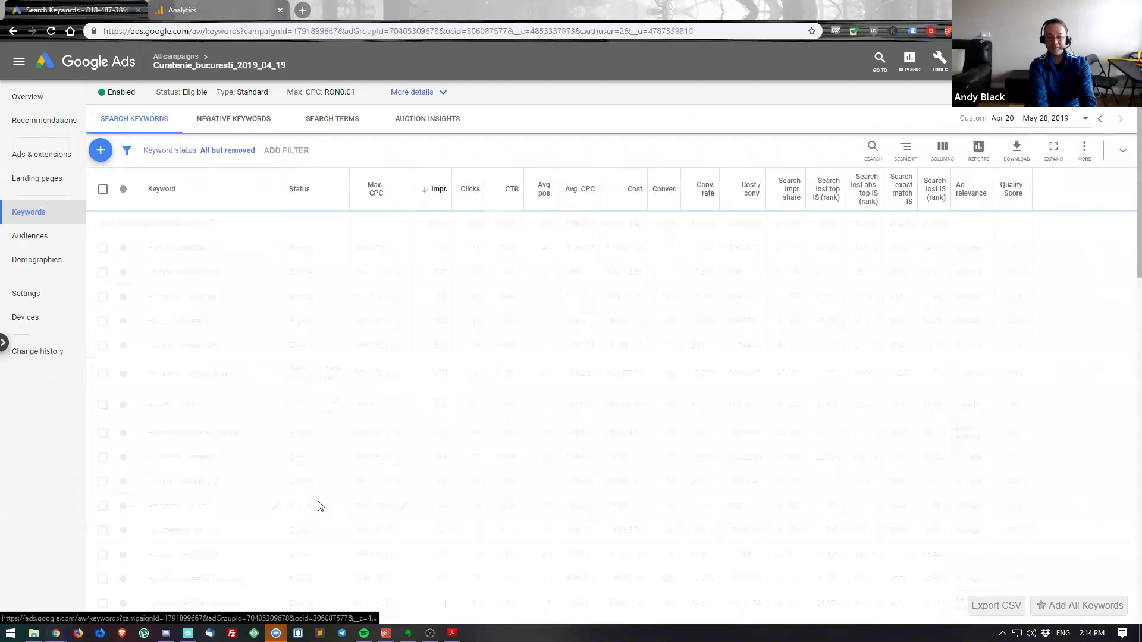
left_click(373, 120)
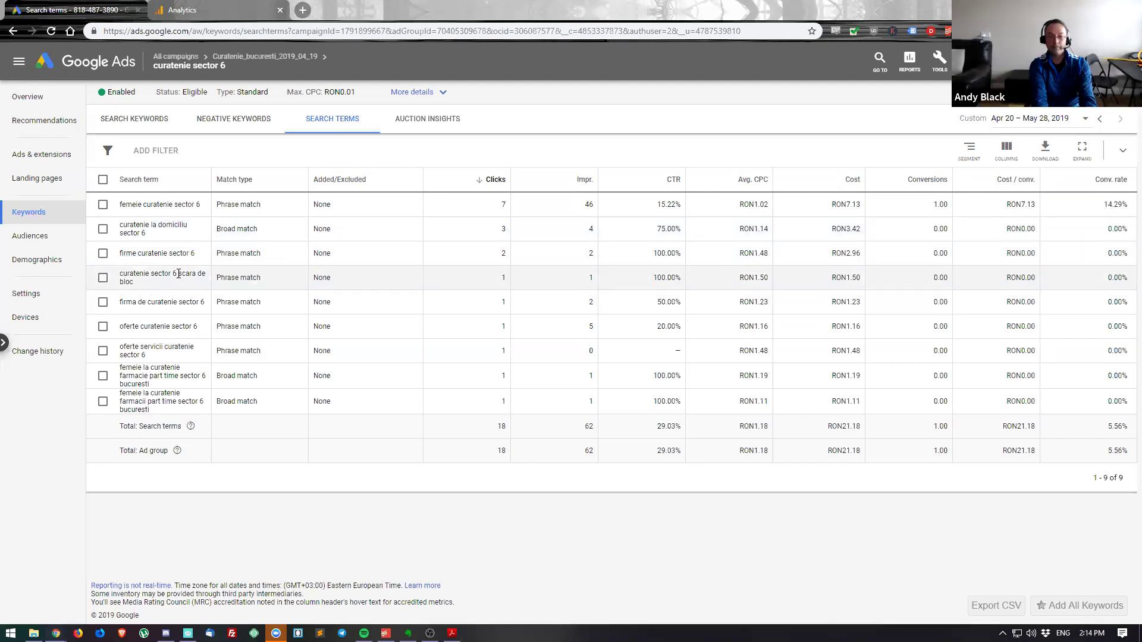
- Mark "scara de bloc" and the "femeie la curatenie farmacii part time sector 6 bucuresti" query among the search terms
left_click_drag(179, 273, 201, 283)
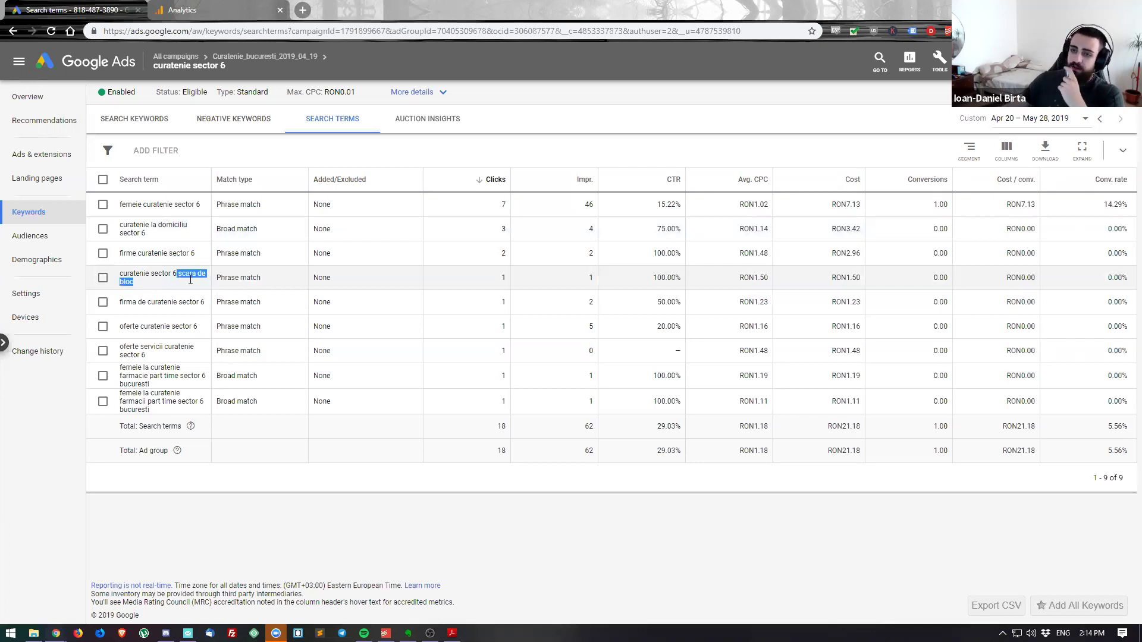
left_click(194, 295)
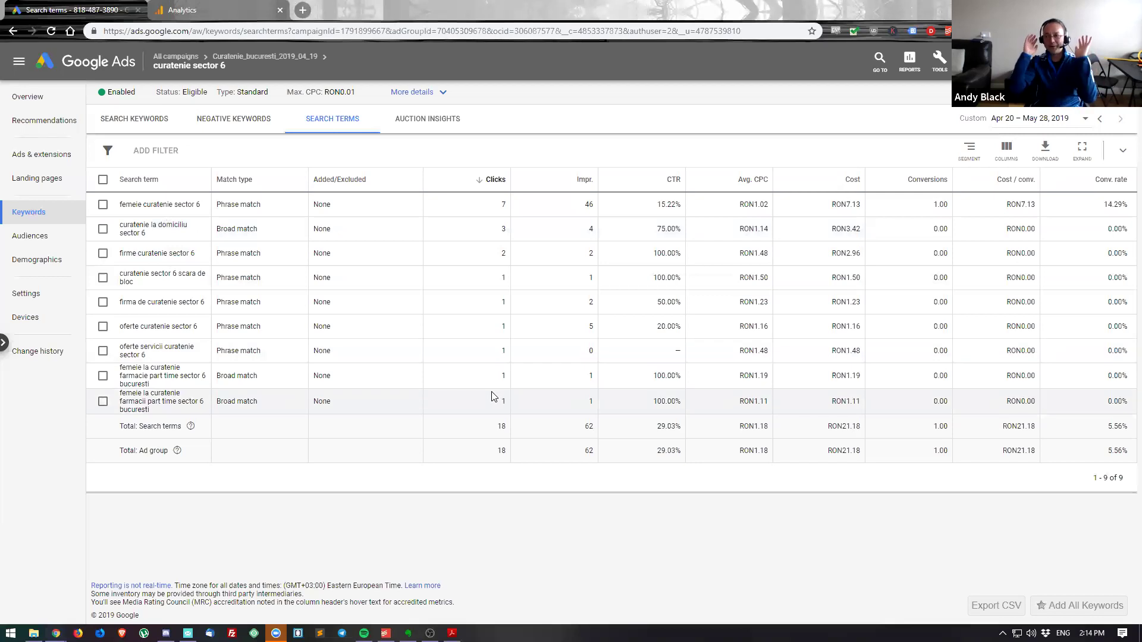
triple_click(151, 412)
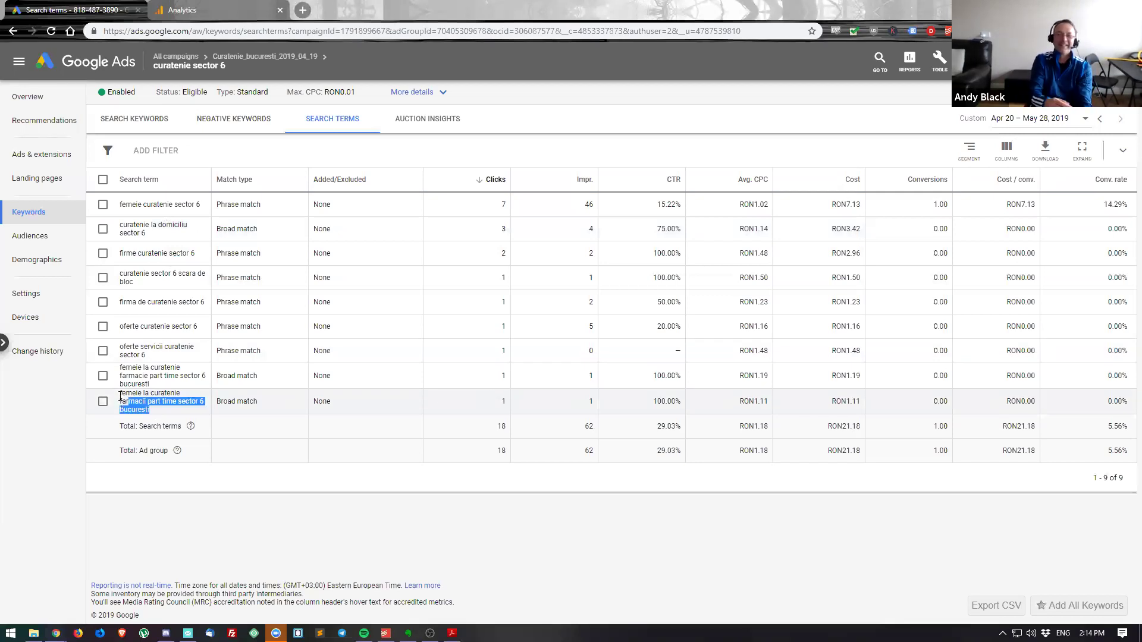
left_click(156, 414)
triple_click(158, 416)
left_click(152, 405)
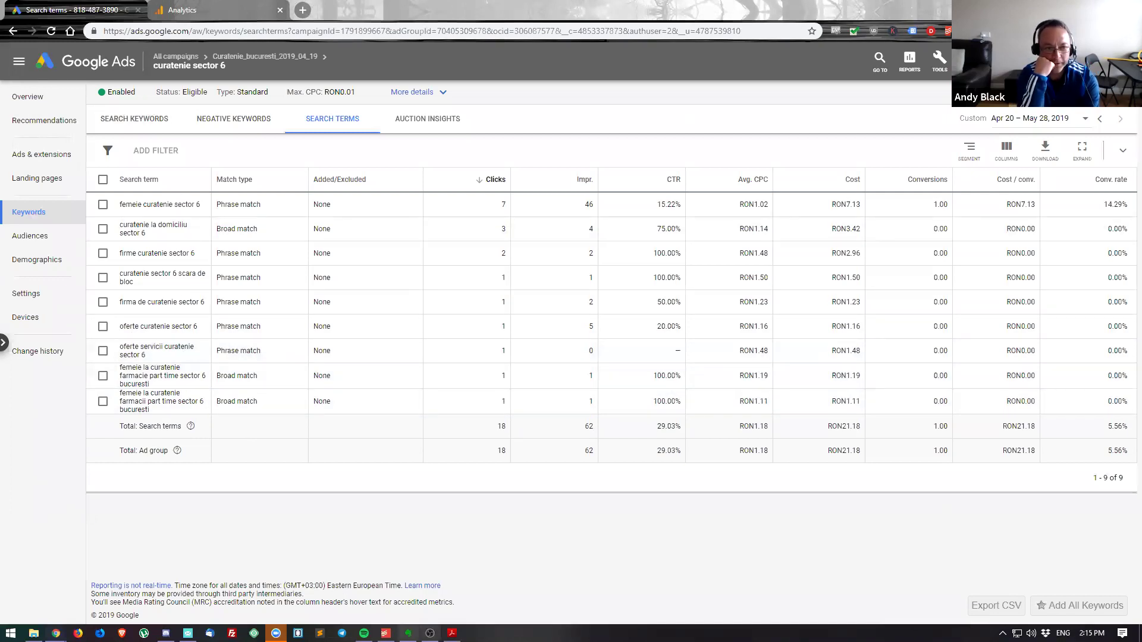
- Switch to Untitled 1.pdf, mark the question about the campaign's primary focus of improvement, and return to Google Ads
key("alt+Tab")
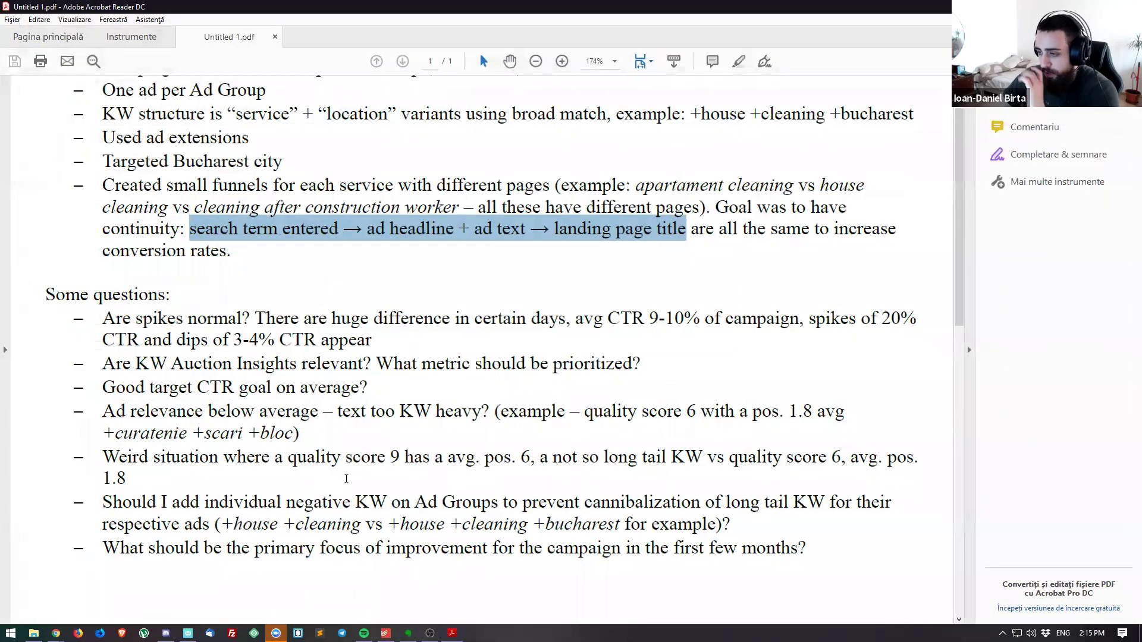
left_click(450, 479)
scroll(449, 479, "down", 1)
left_click_drag(103, 522, 806, 528)
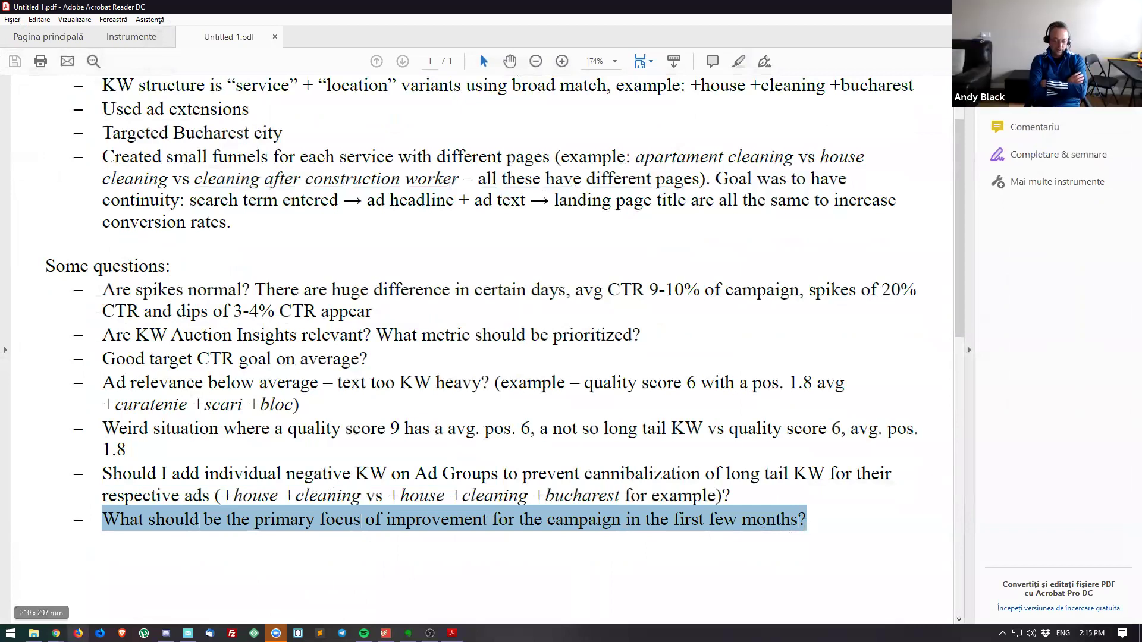
left_click(56, 633)
left_click(183, 590)
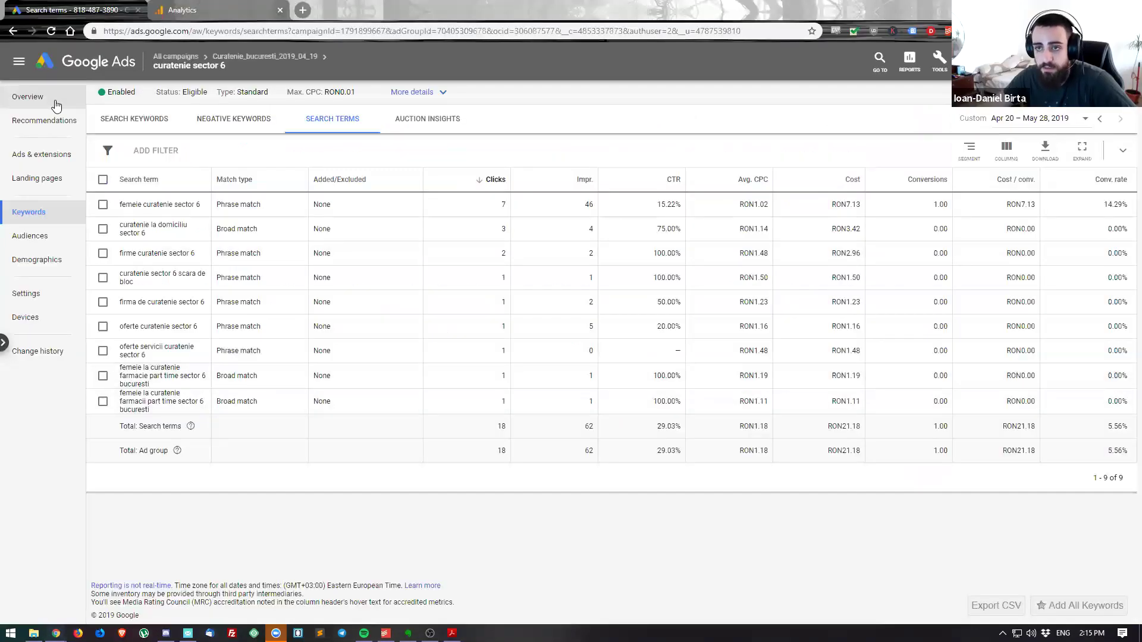
- Open the Curatenie_bucuresti_2019_04_19 campaign from all campaigns and look through its ad groups
left_click(188, 60)
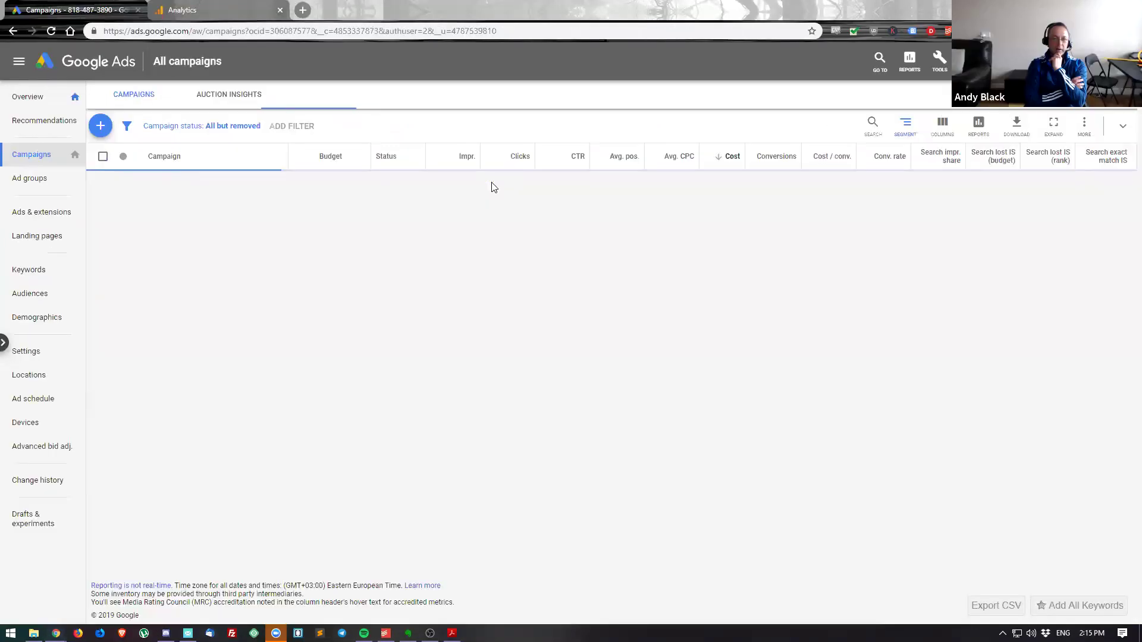
left_click(279, 191)
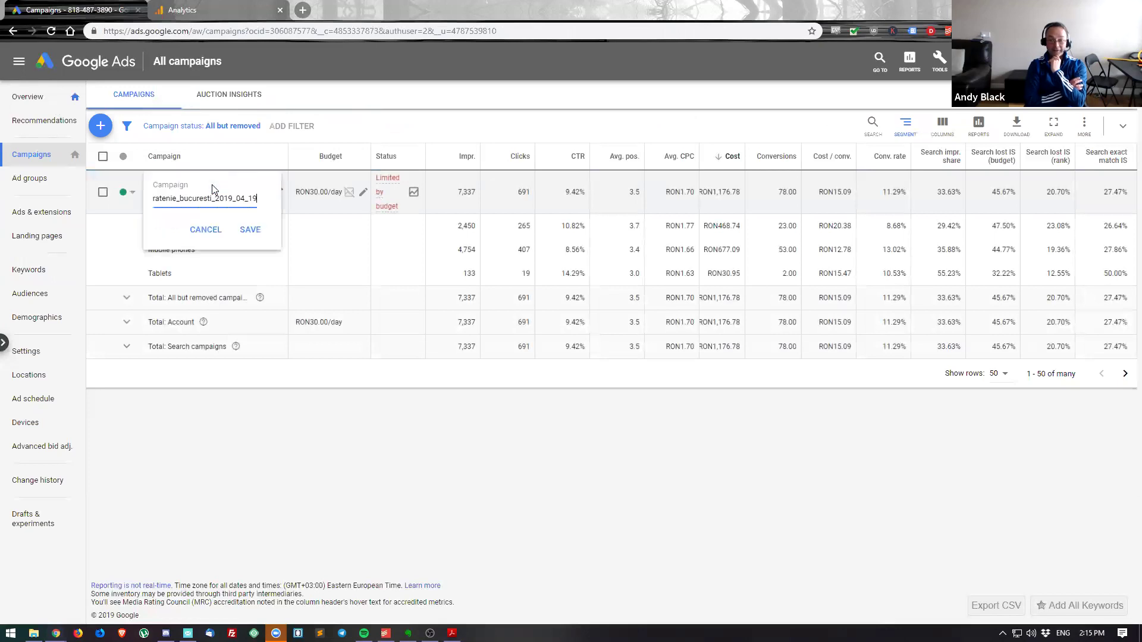
left_click(212, 230)
left_click(226, 195)
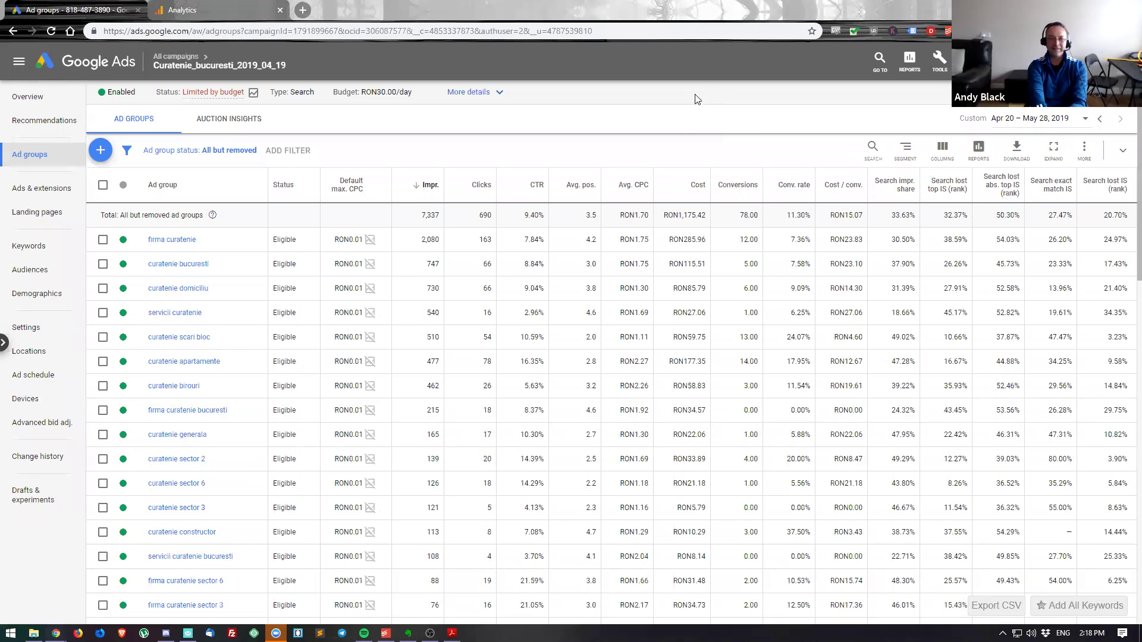
scroll(670, 209, "down", 7)
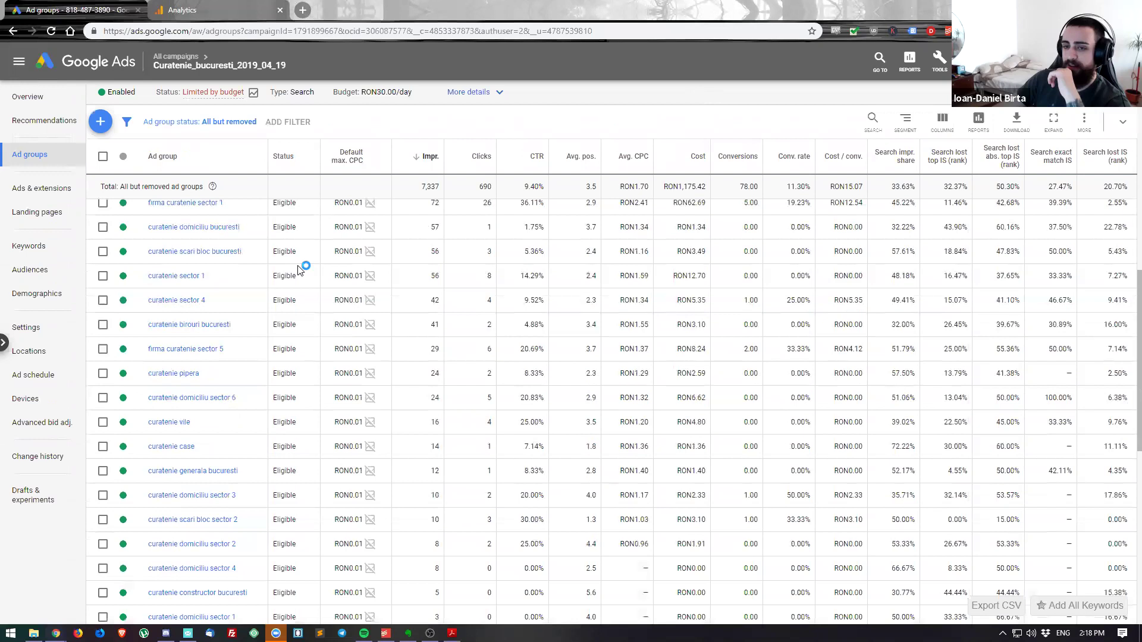
scroll(301, 270, "down", 5)
- Show the campaign's search keywords and review their ad relevance and quality scores down the whole list
left_click(29, 246)
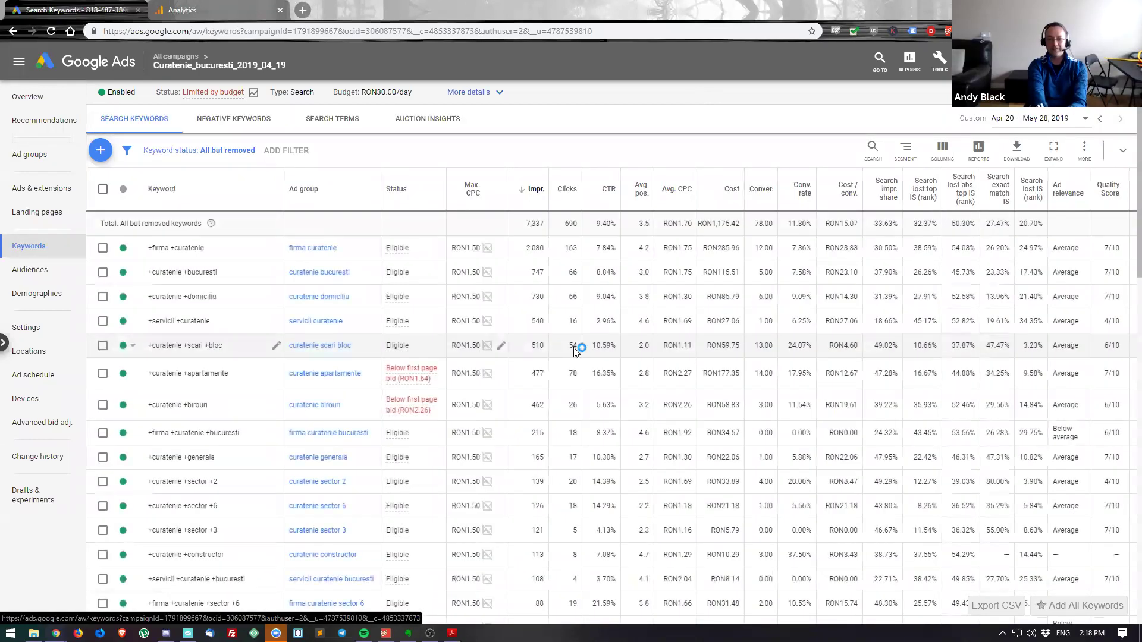
scroll(575, 351, "down", 15)
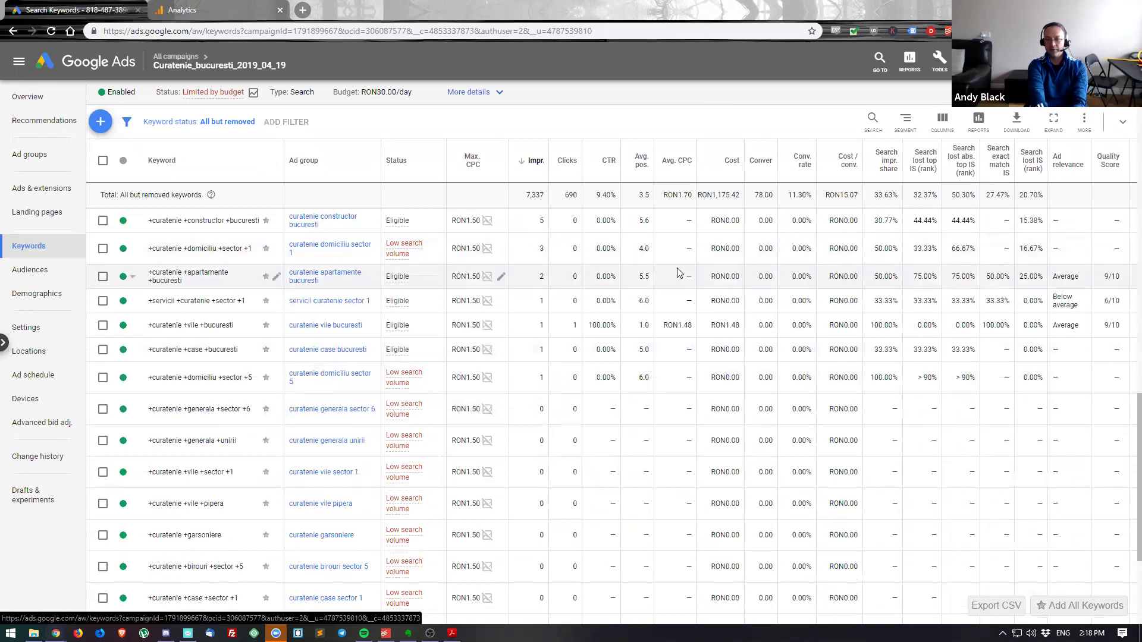
scroll(677, 271, "up", 10)
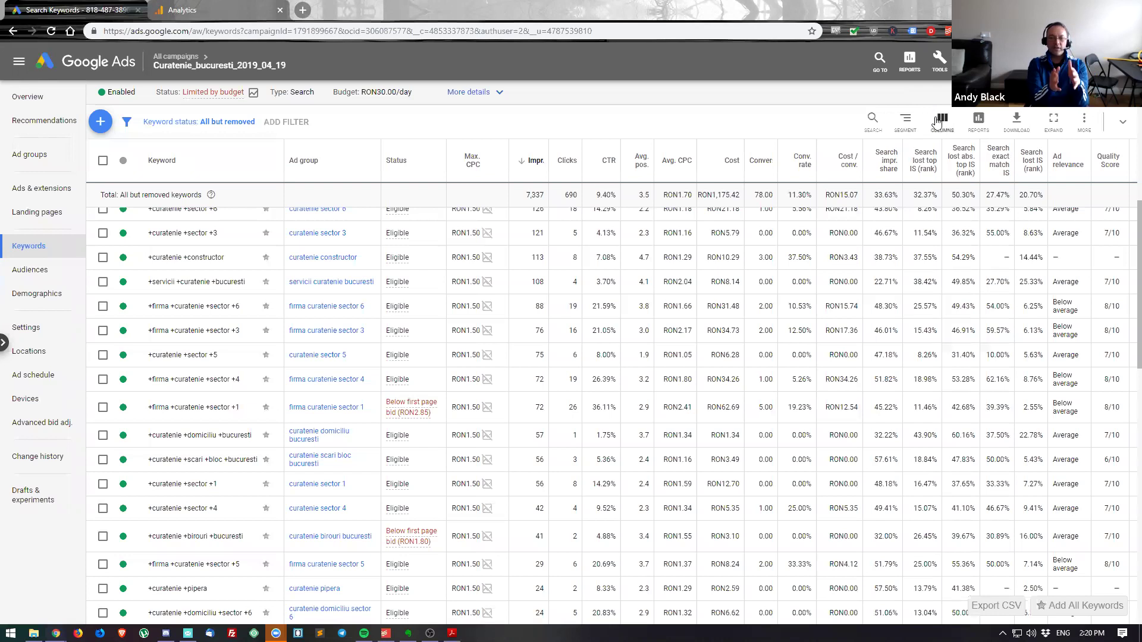
scroll(761, 351, "up", 5)
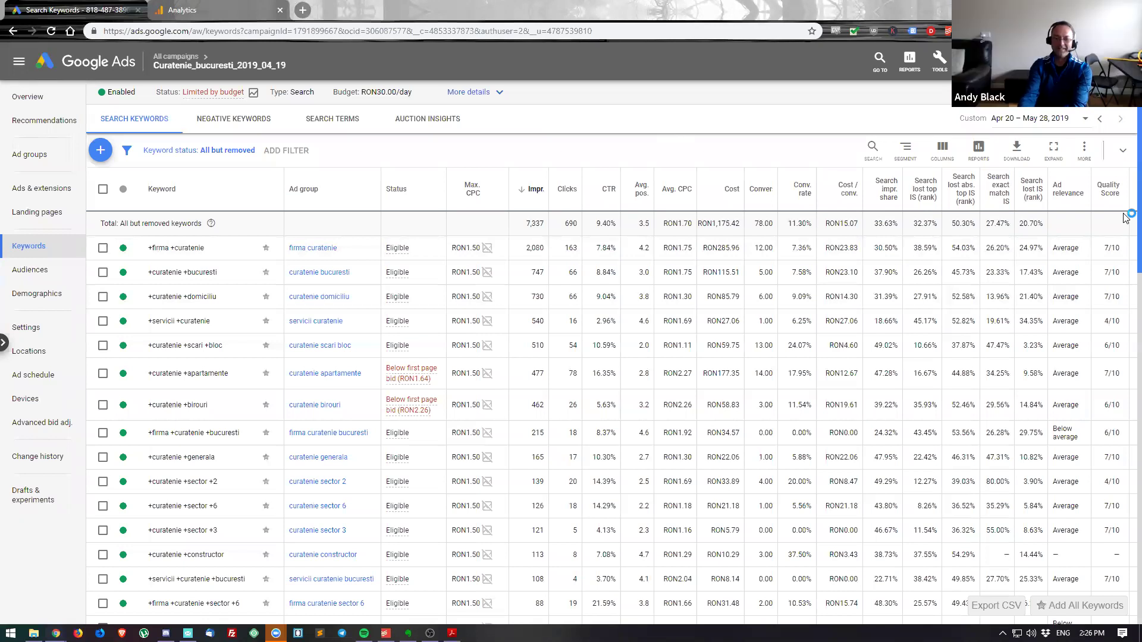
scroll(1124, 218, "down", 7)
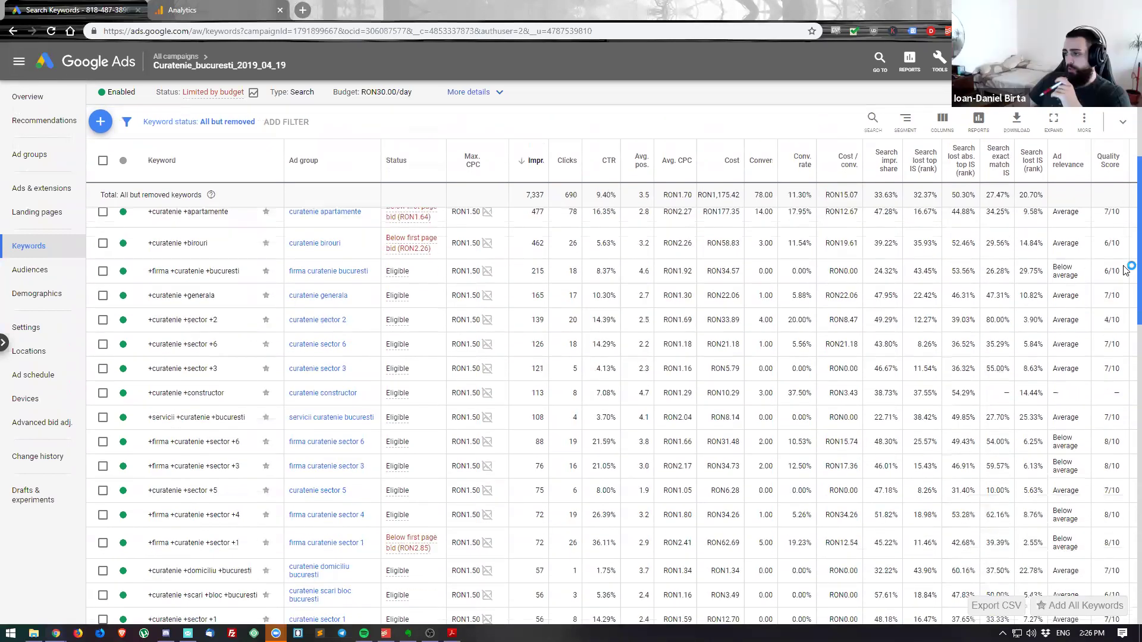
scroll(1124, 378, "down", 6)
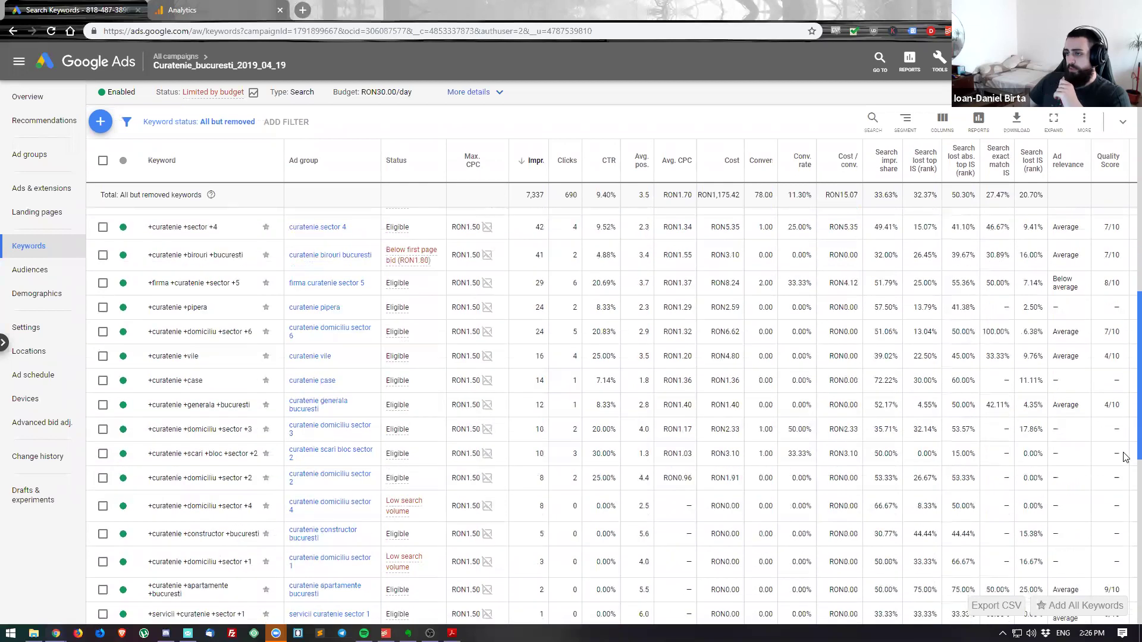
scroll(1124, 456, "down", 5)
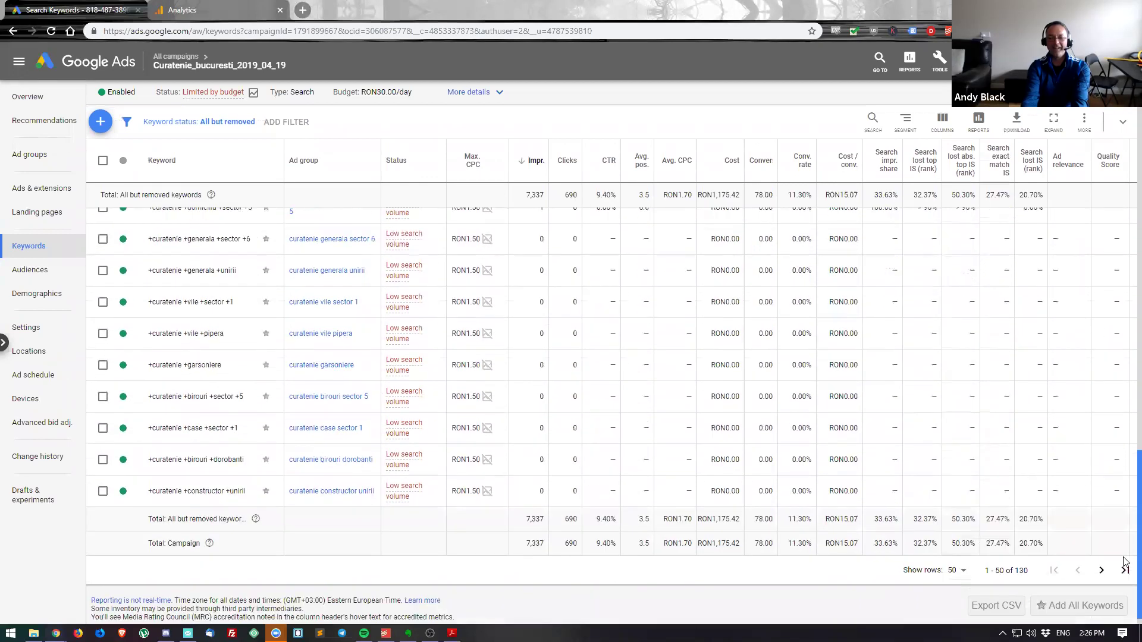
scroll(1124, 541, "up", 10)
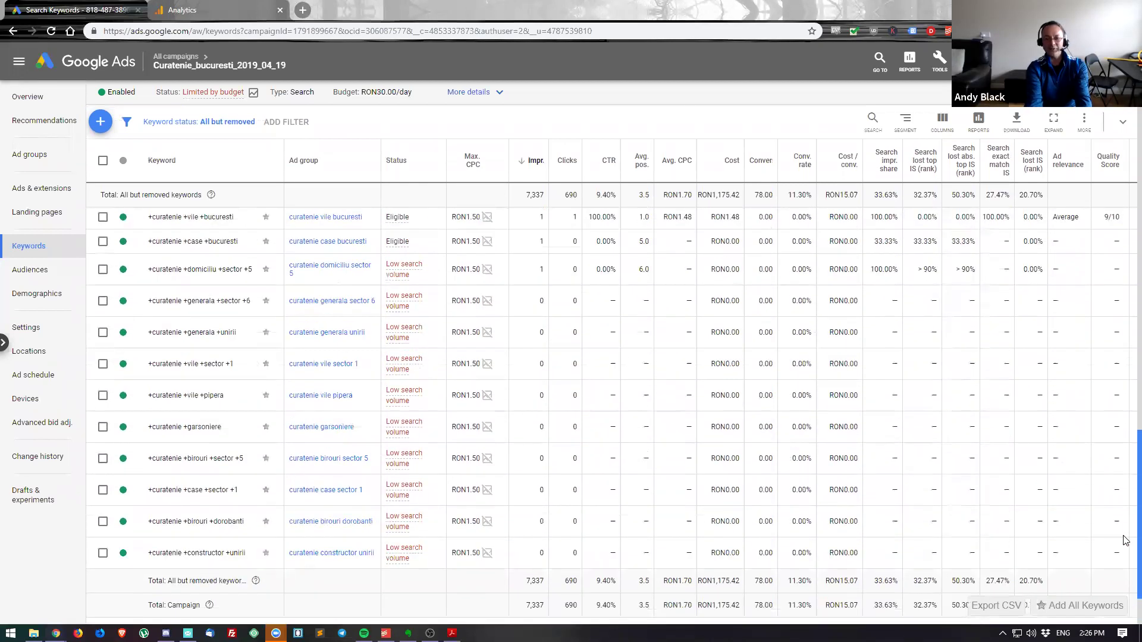
scroll(1124, 231, "up", 8)
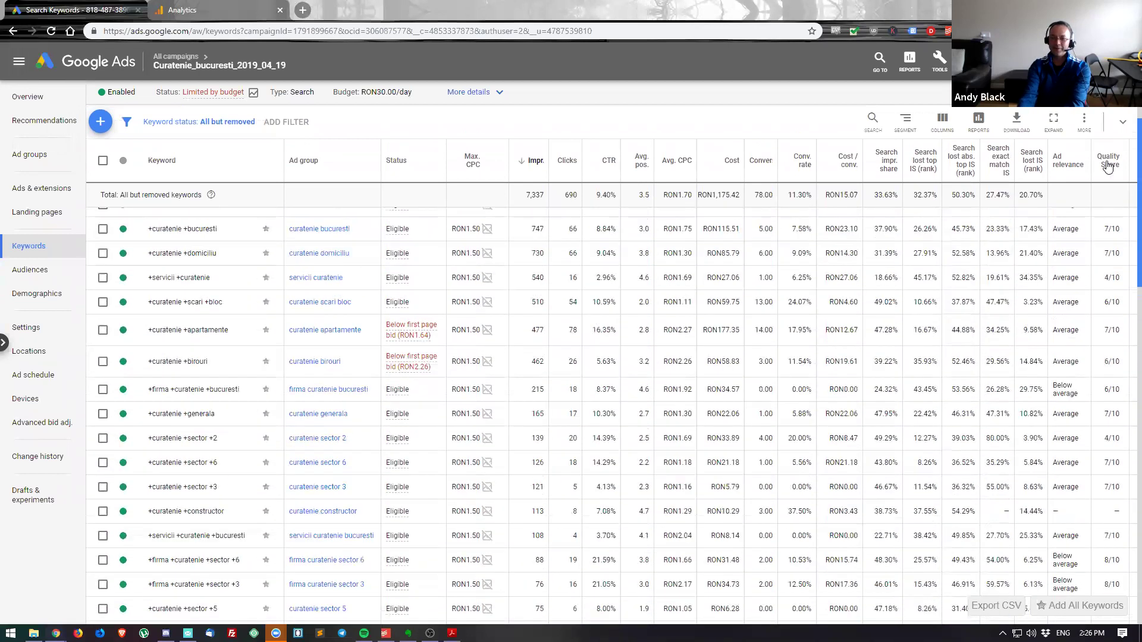
- Open the predefined Week report from the Time category of Google Ads reports
left_click(908, 64)
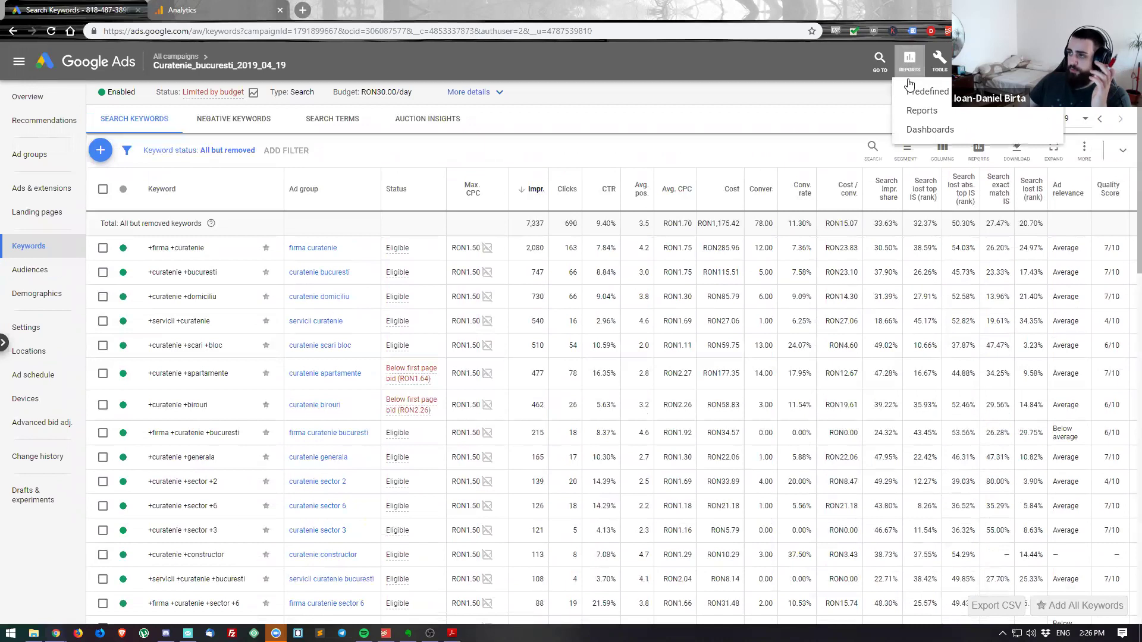
left_click(950, 117)
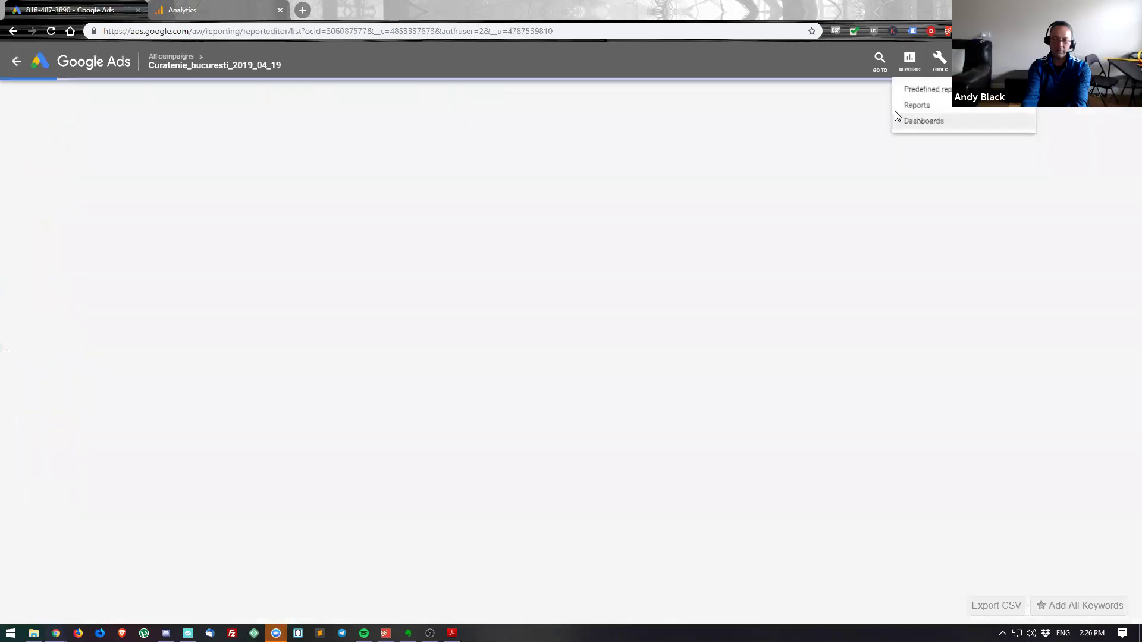
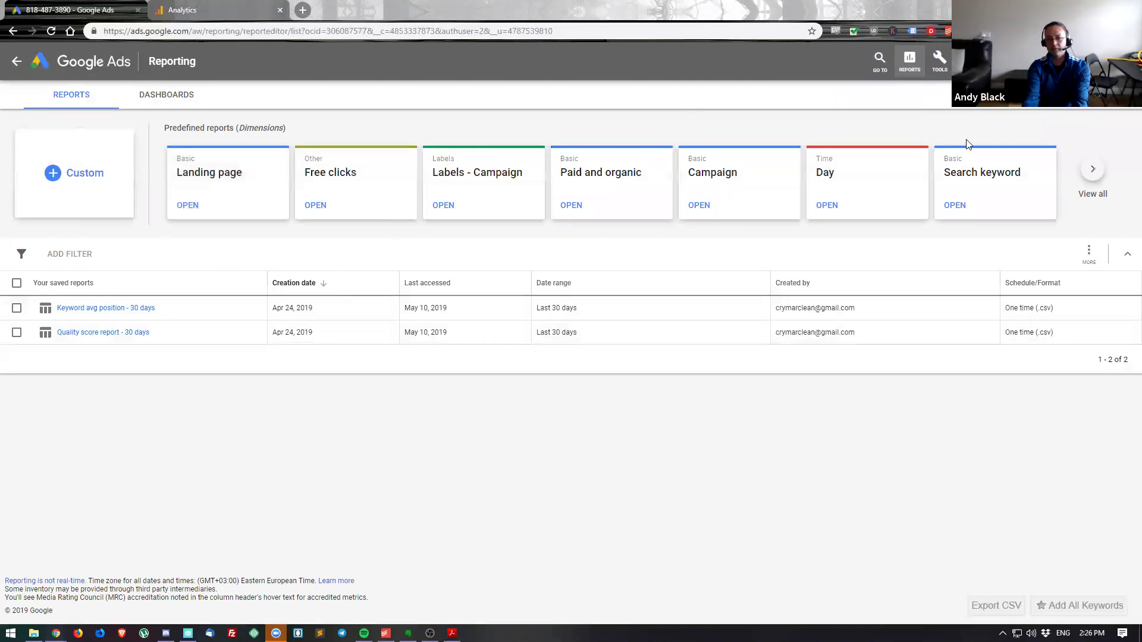
left_click(1093, 189)
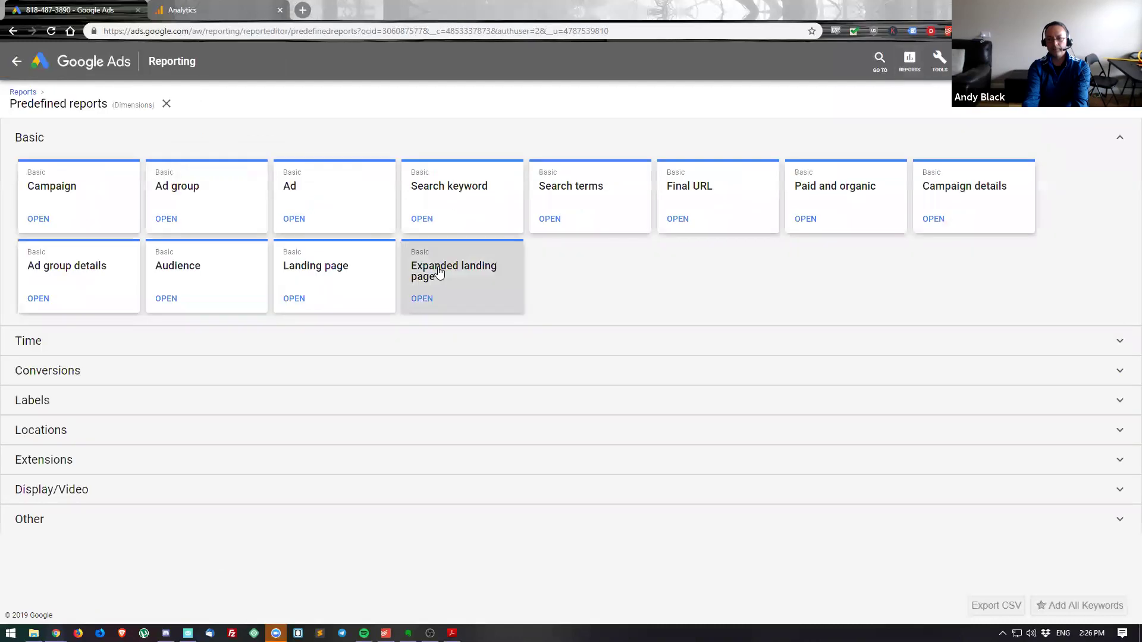
left_click(98, 356)
left_click(313, 395)
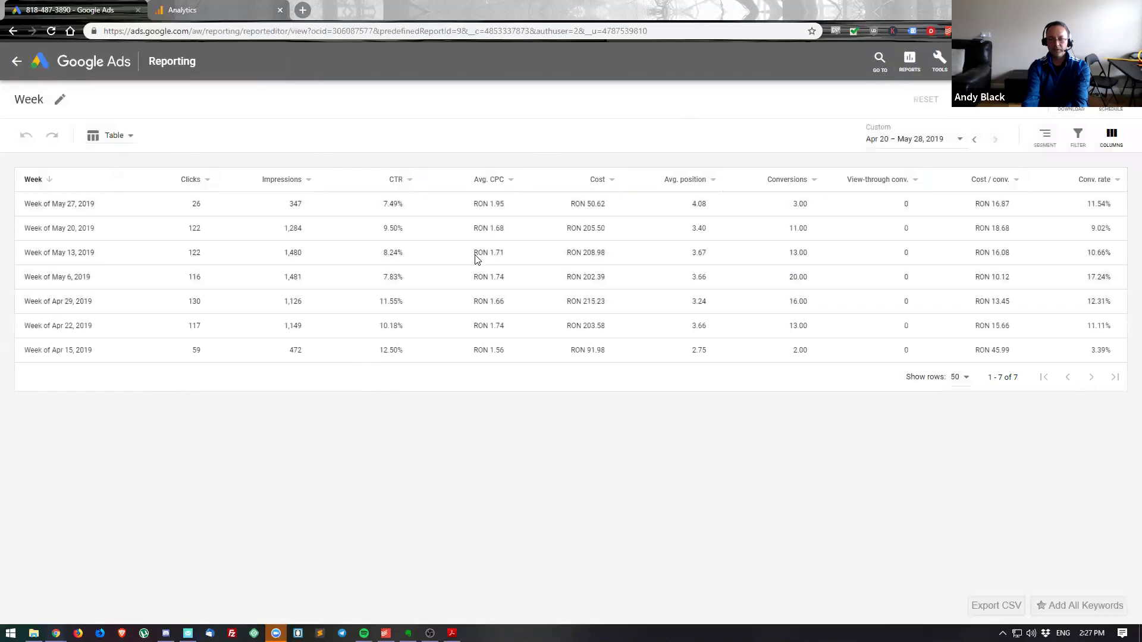
- Edit the Week report's columns: place Impressions before Clicks and Avg. position before Avg. CPC, and remove View-through conv
left_click(1110, 141)
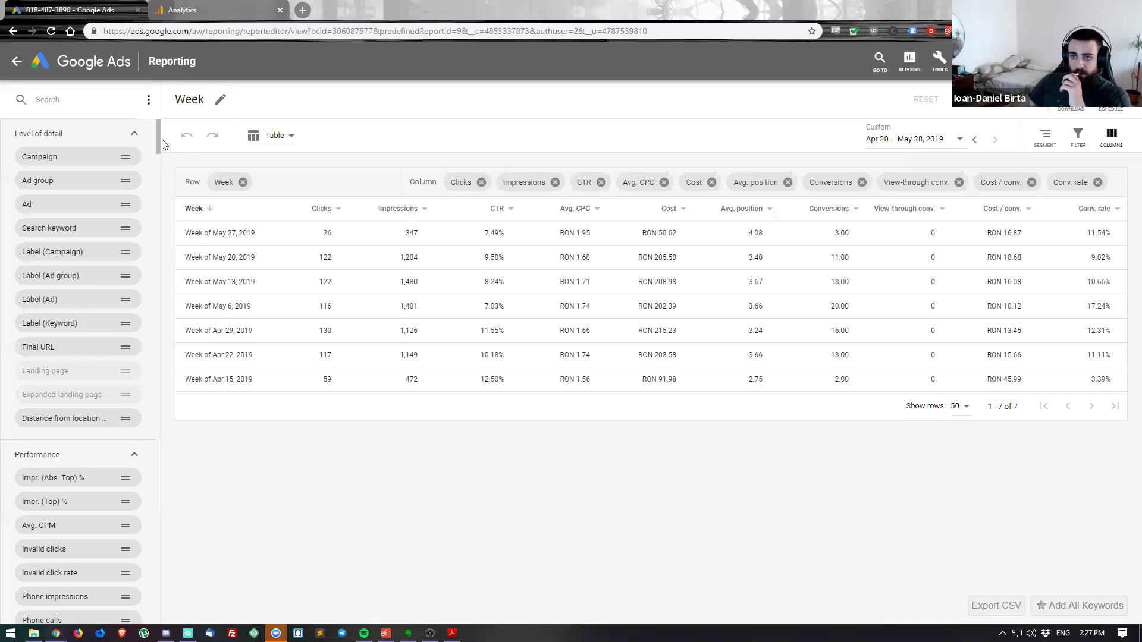
scroll(159, 157, "down", 2)
scroll(154, 155, "down", 8)
scroll(119, 161, "up", 10)
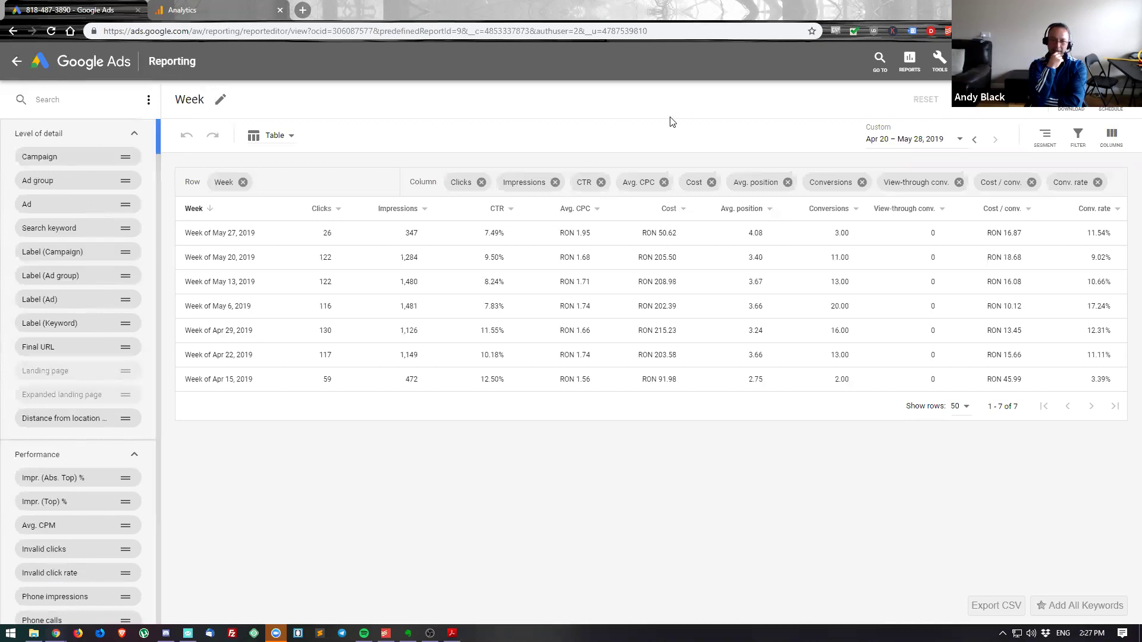
mouse_move(455, 183)
left_mouse_down()
mouse_move(528, 186)
mouse_move(450, 184)
left_mouse_up()
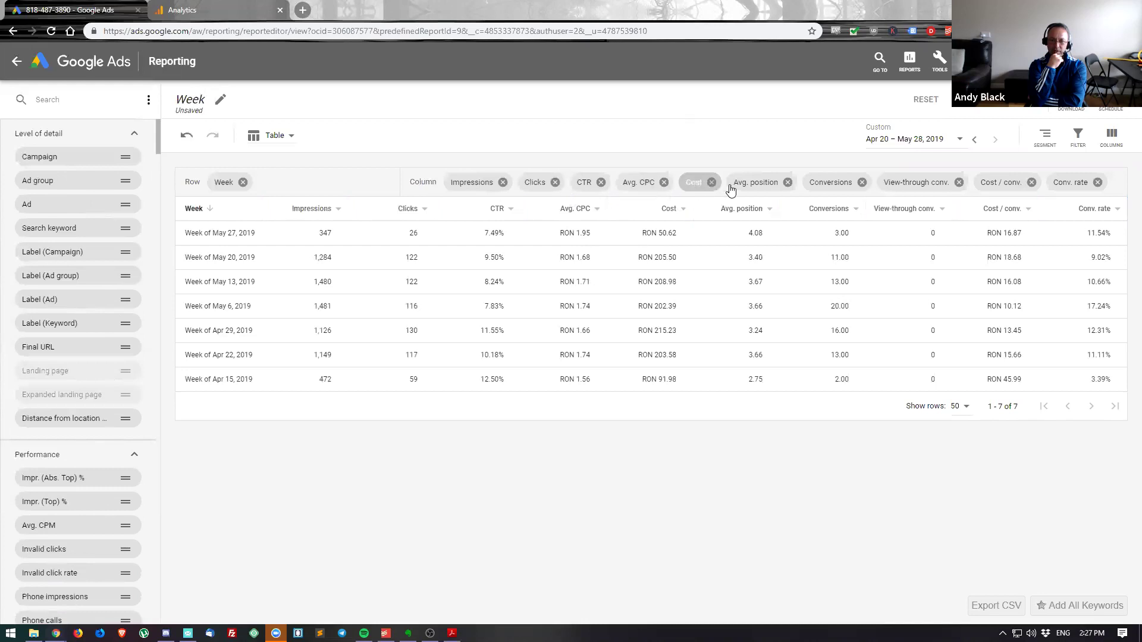
left_click_drag(756, 186, 649, 187)
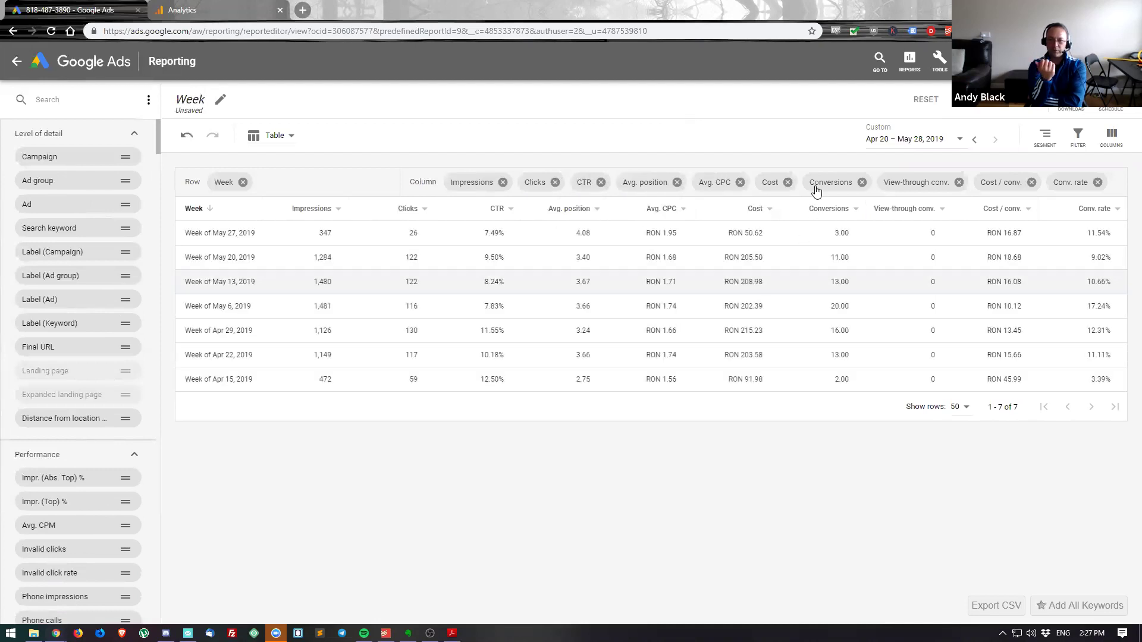
left_click(959, 182)
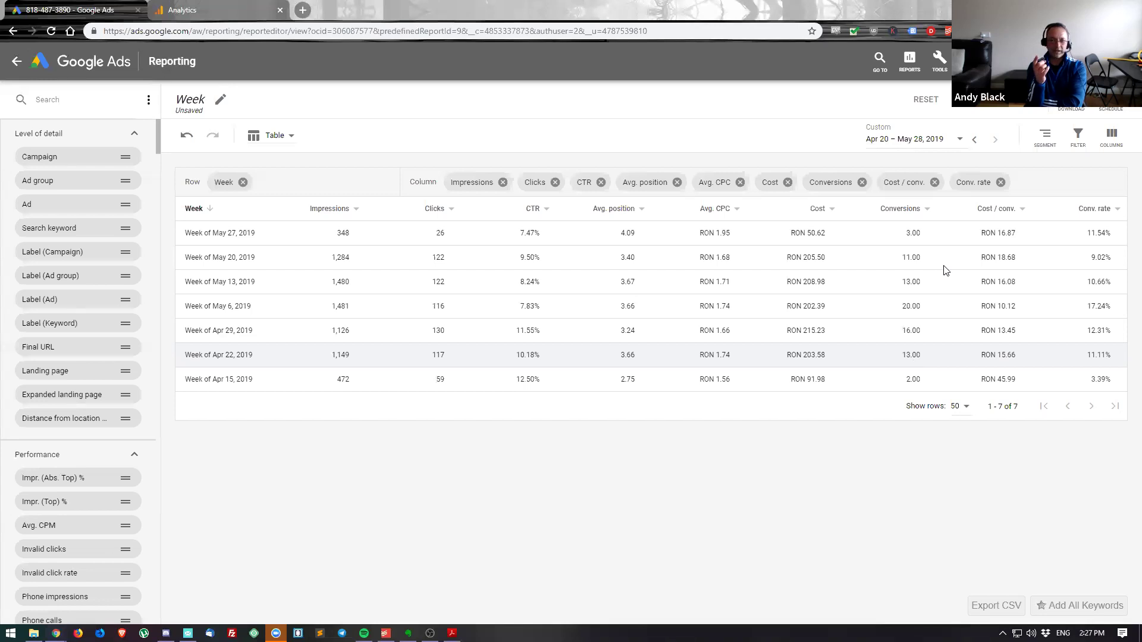
- Find the Search Impr. share metric and add it as the last column of the Week report
left_click(135, 135)
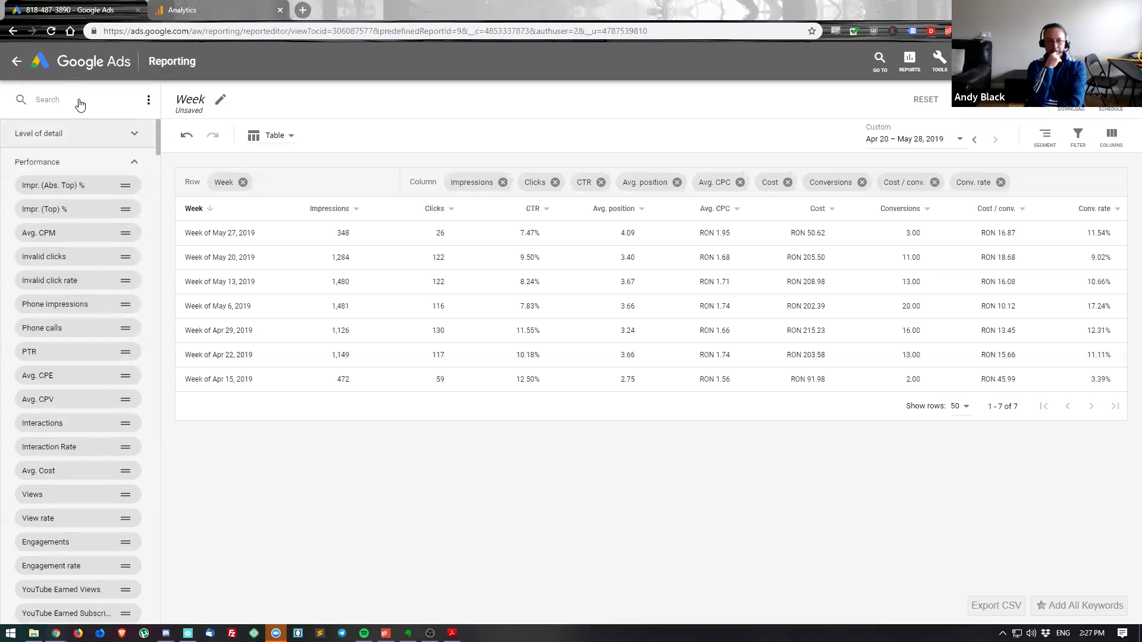
left_click(80, 99)
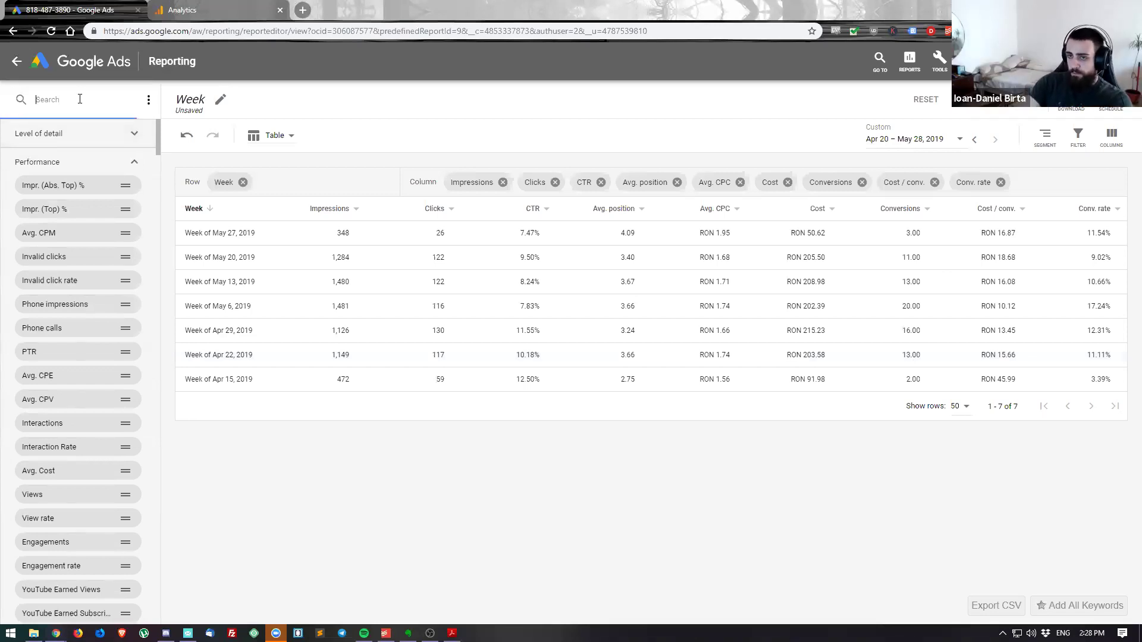
type("sear")
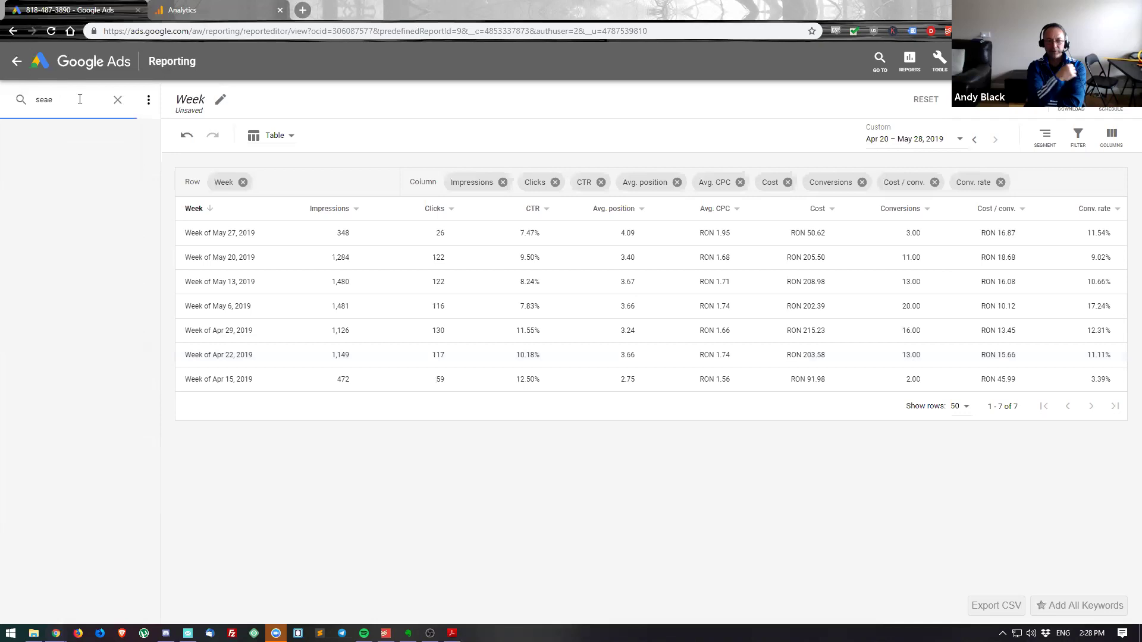
type("ch")
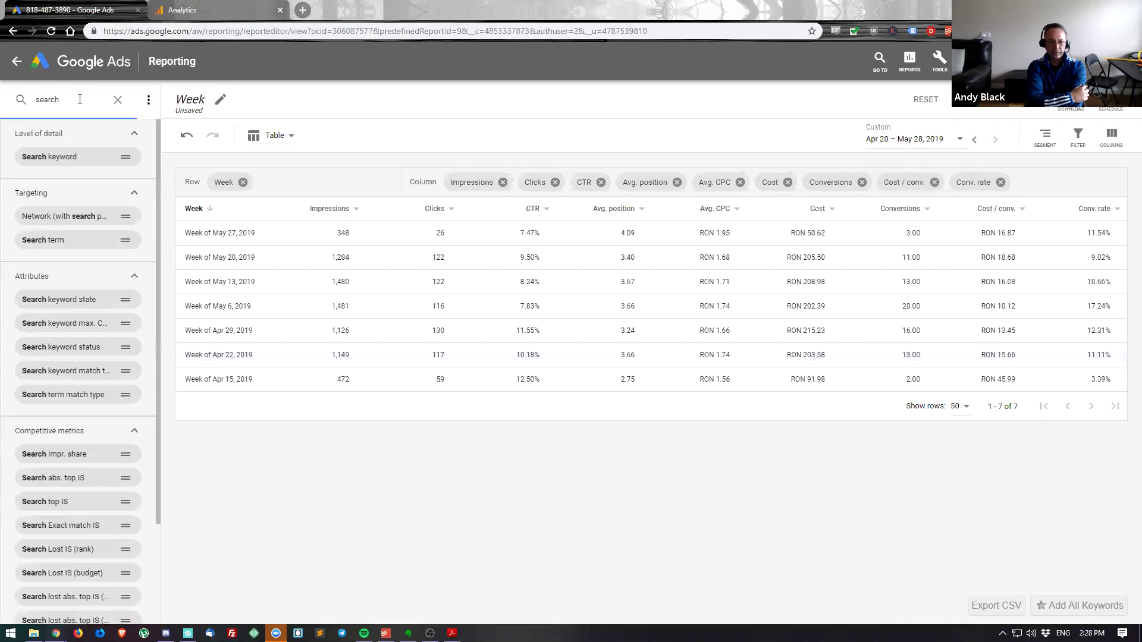
type(" impr")
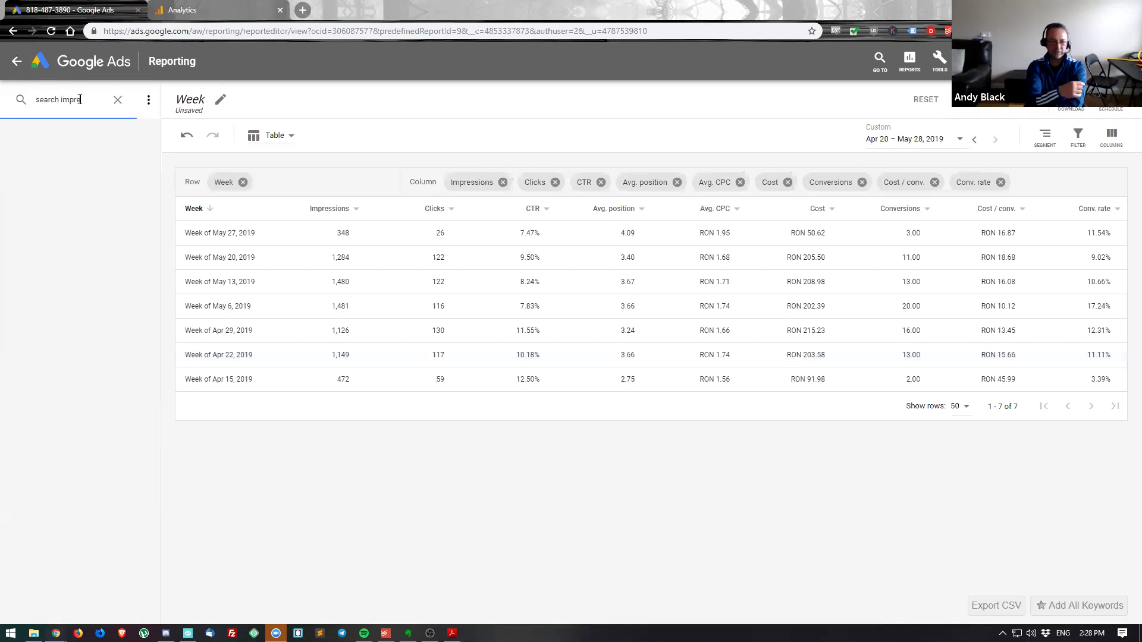
left_click_drag(56, 158, 960, 197)
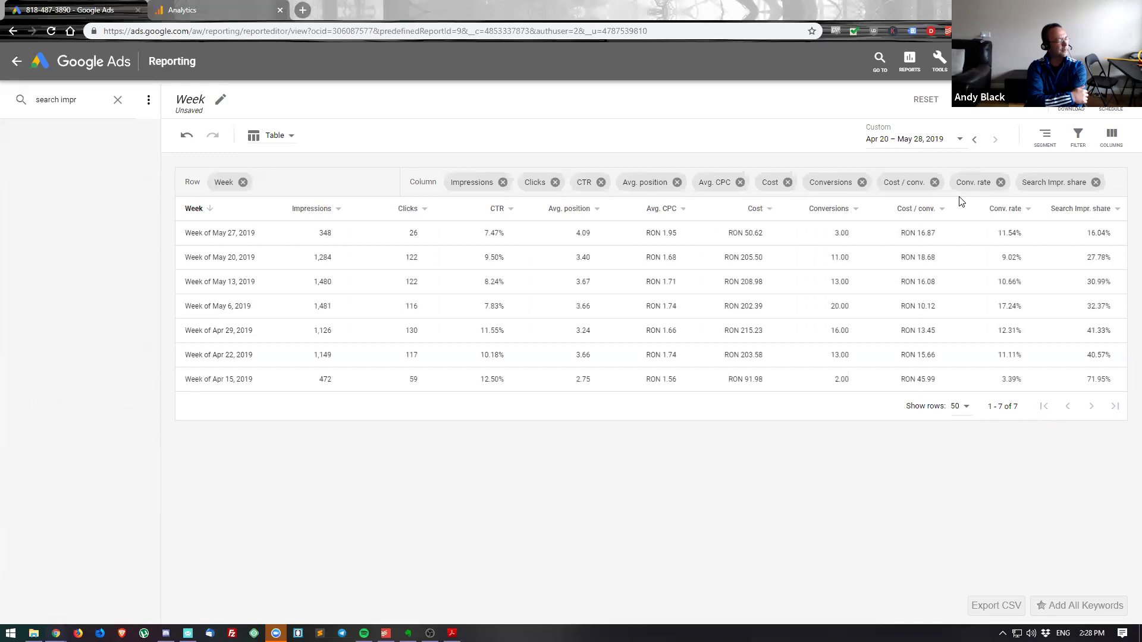
- Add the Search Lost IS (budget), Search Lost IS (rank) and Search Exact match IS columns in that order after Search Impr. share
left_click(117, 101)
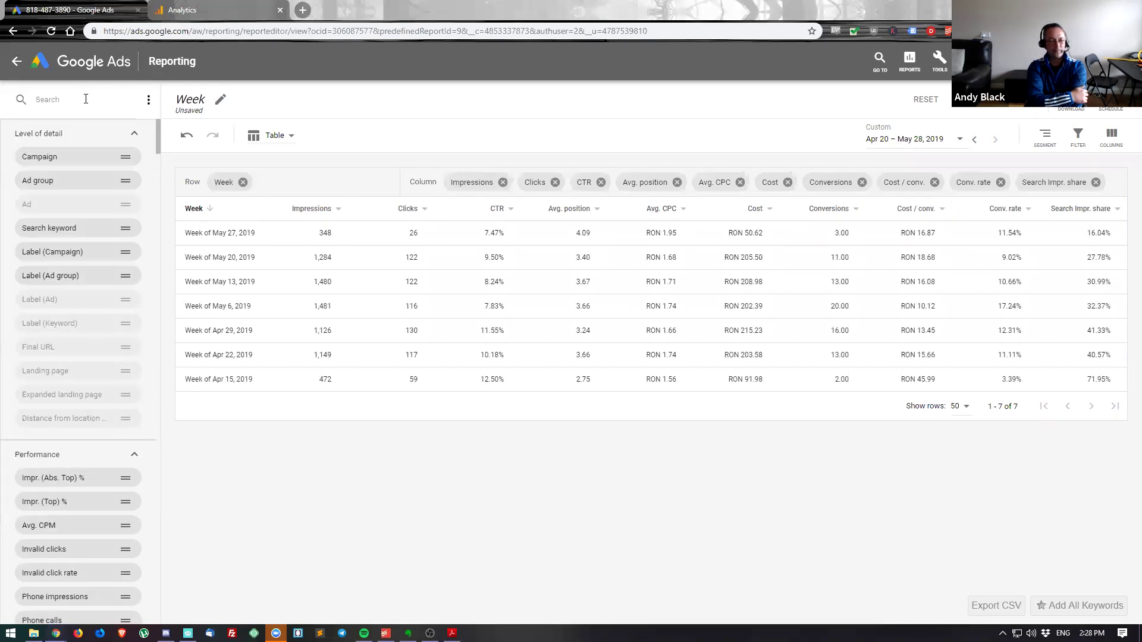
left_click(86, 100)
type("IS")
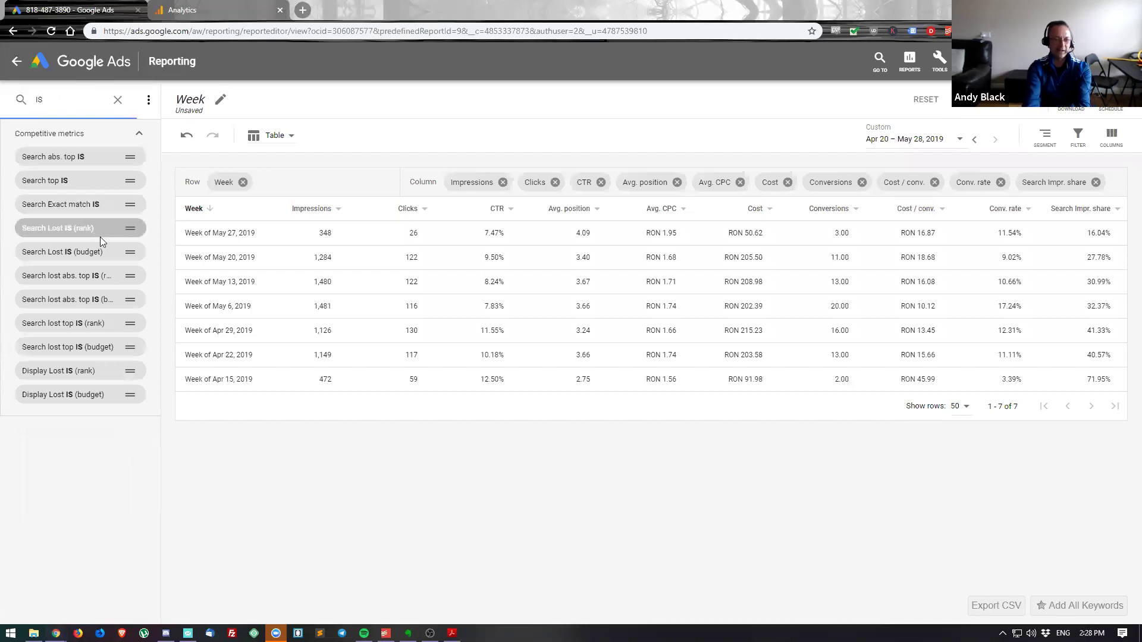
mouse_move(102, 235)
left_mouse_down()
mouse_move(672, 269)
mouse_move(329, 237)
mouse_move(111, 252)
left_mouse_up()
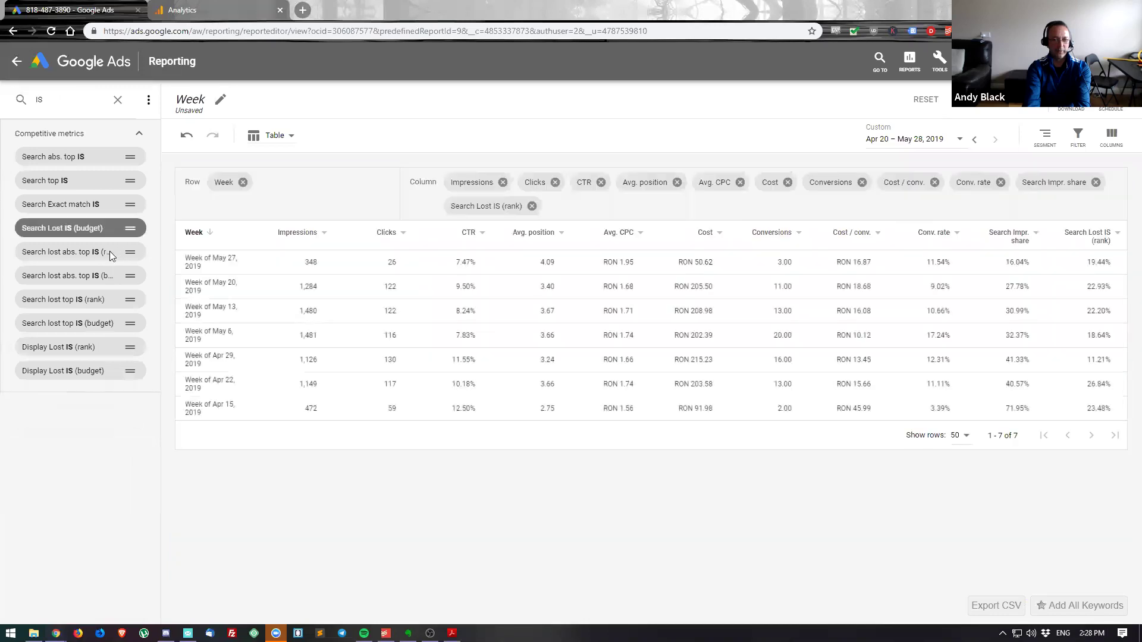
left_click_drag(88, 228, 573, 255)
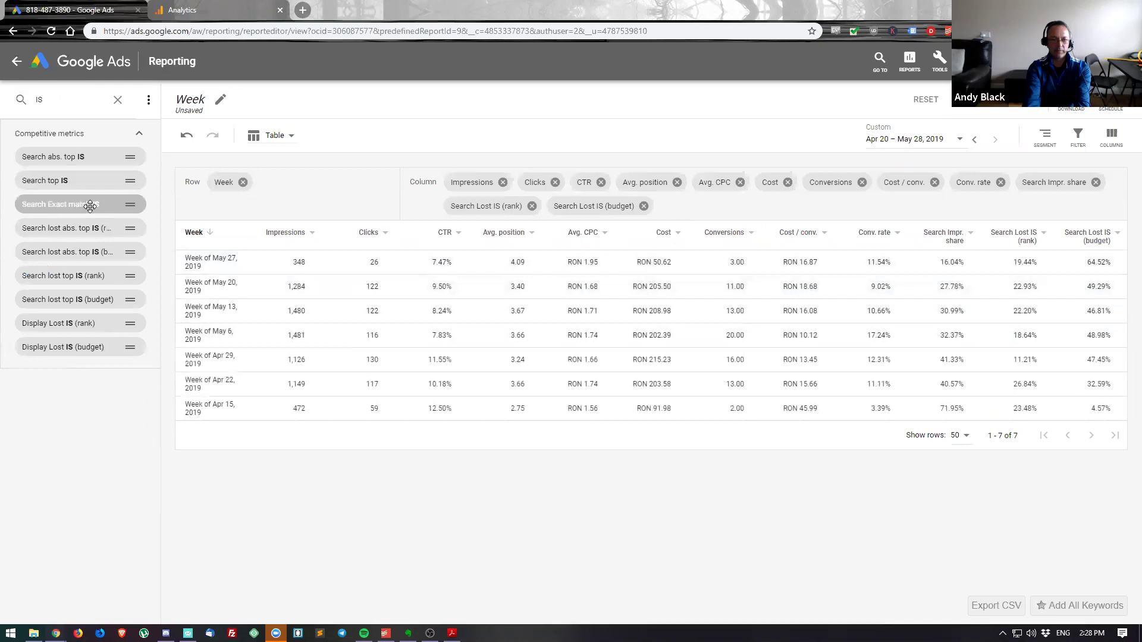
left_click_drag(90, 205, 813, 339)
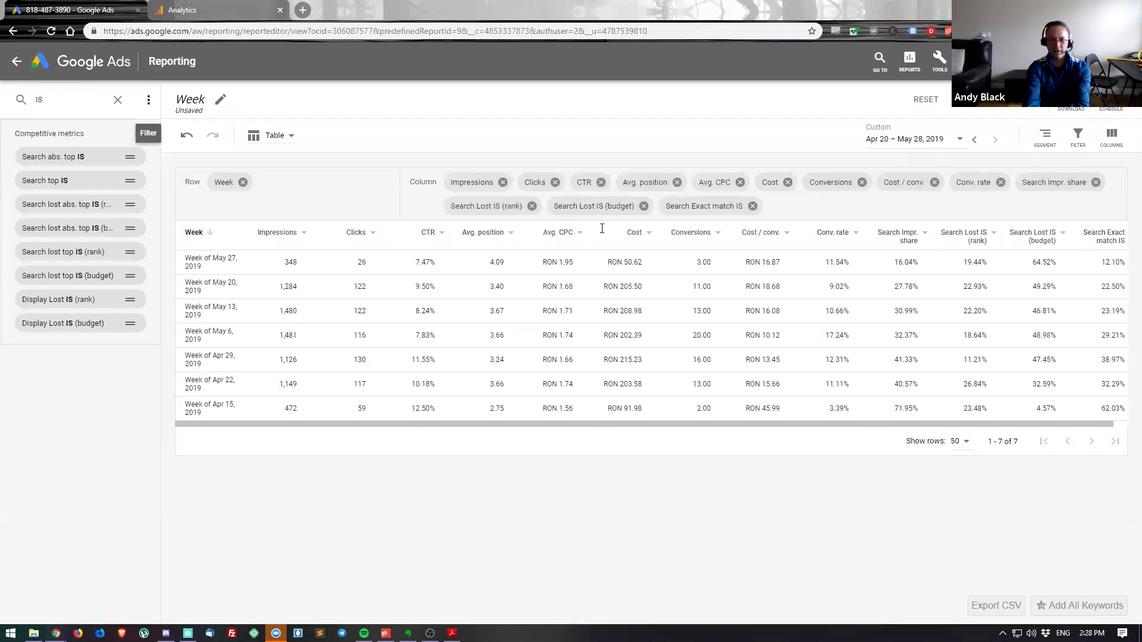
left_click_drag(646, 209, 593, 204)
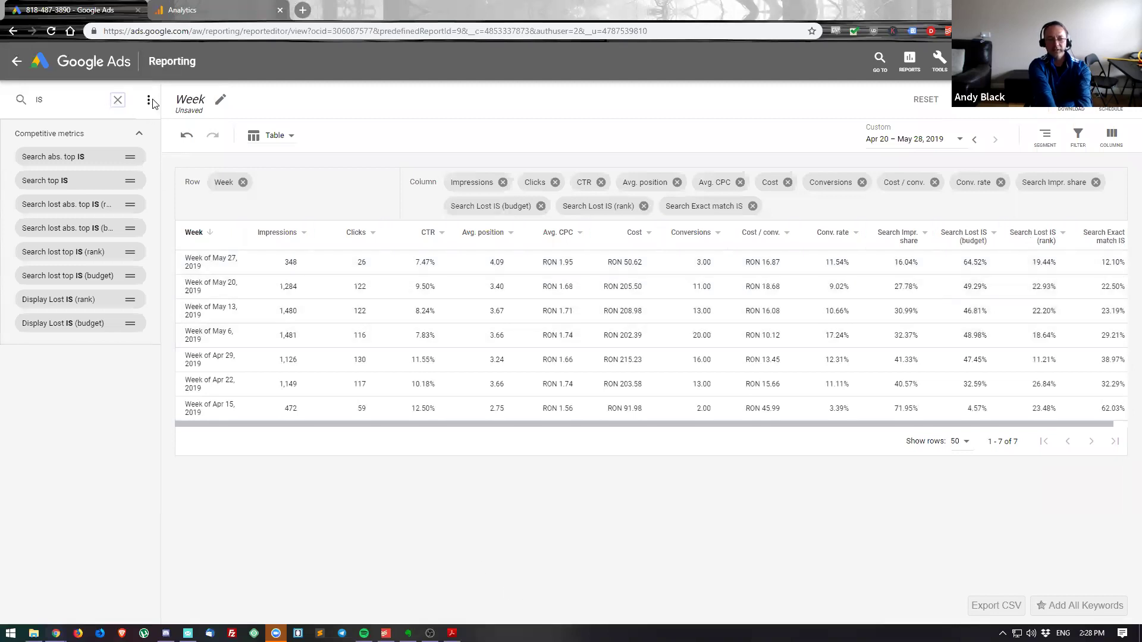
- Break the report rows down by Device and Network (with search partners) in addition to Week
left_click(70, 100)
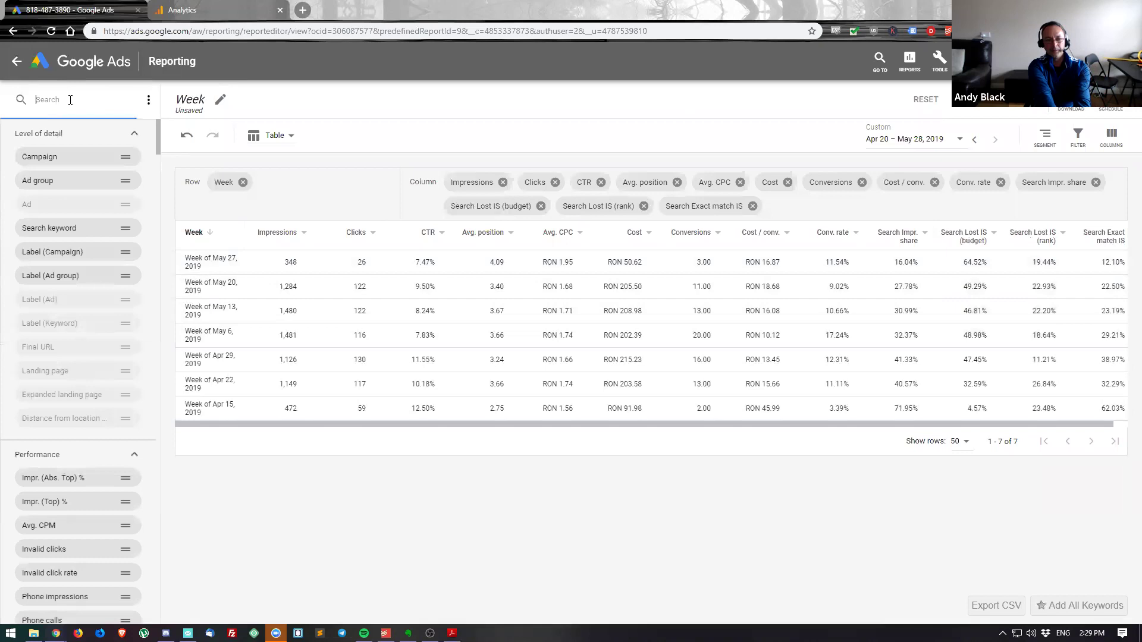
type("device")
left_click_drag(43, 158, 302, 293)
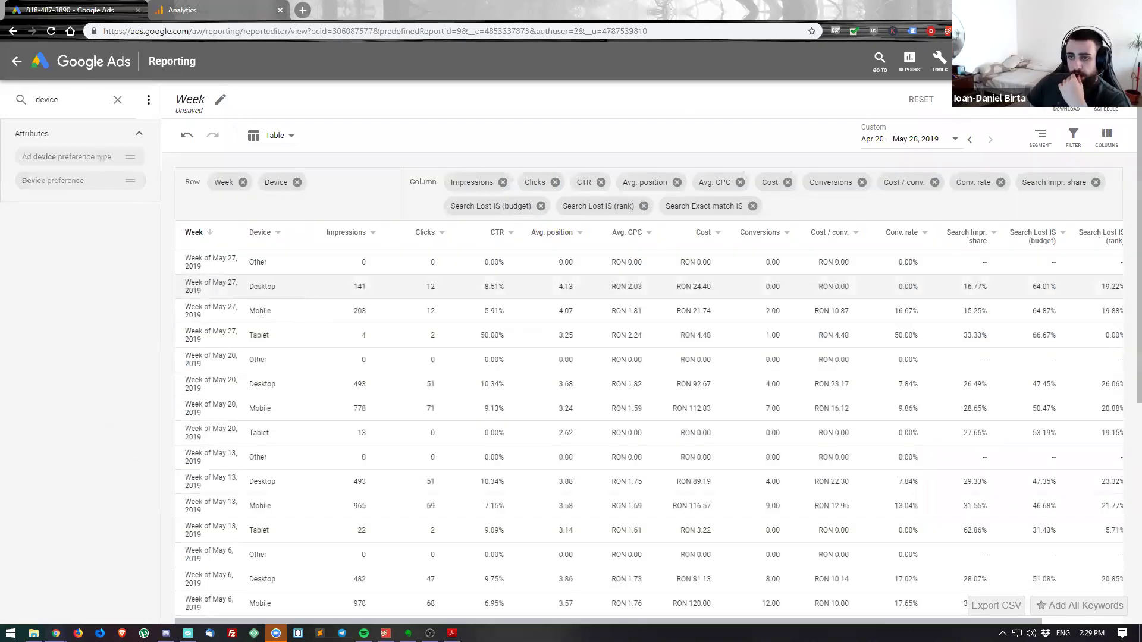
left_click(85, 102)
key("ctrl+a")
type("net")
left_click_drag(72, 157, 316, 204)
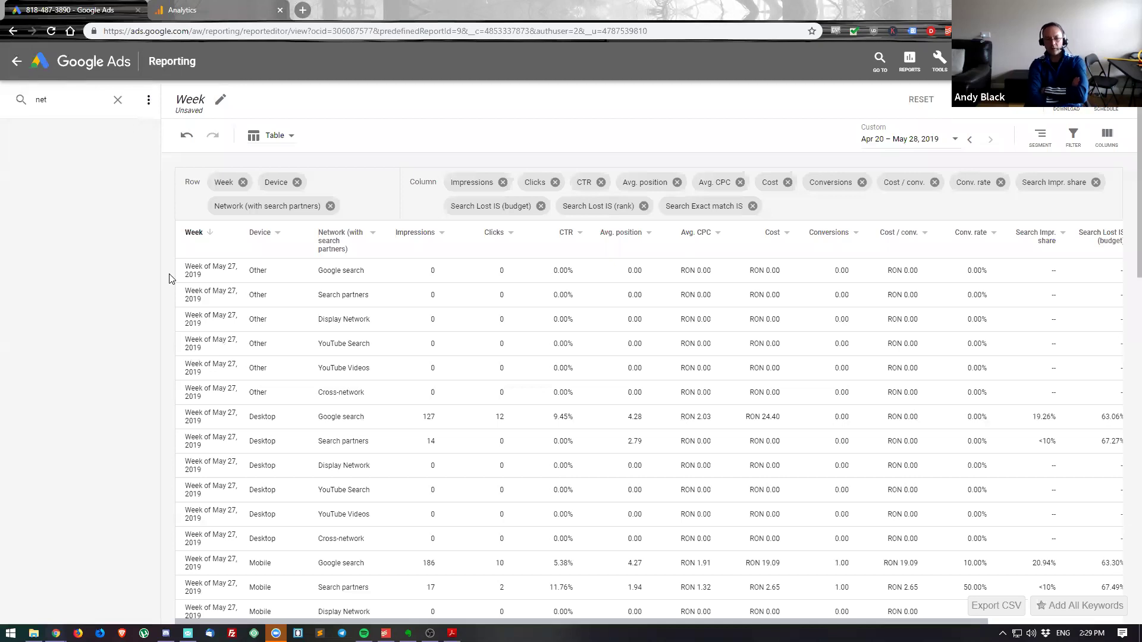
- Rename the report to "Weekly report" and save it
left_click(208, 100)
type("ly report")
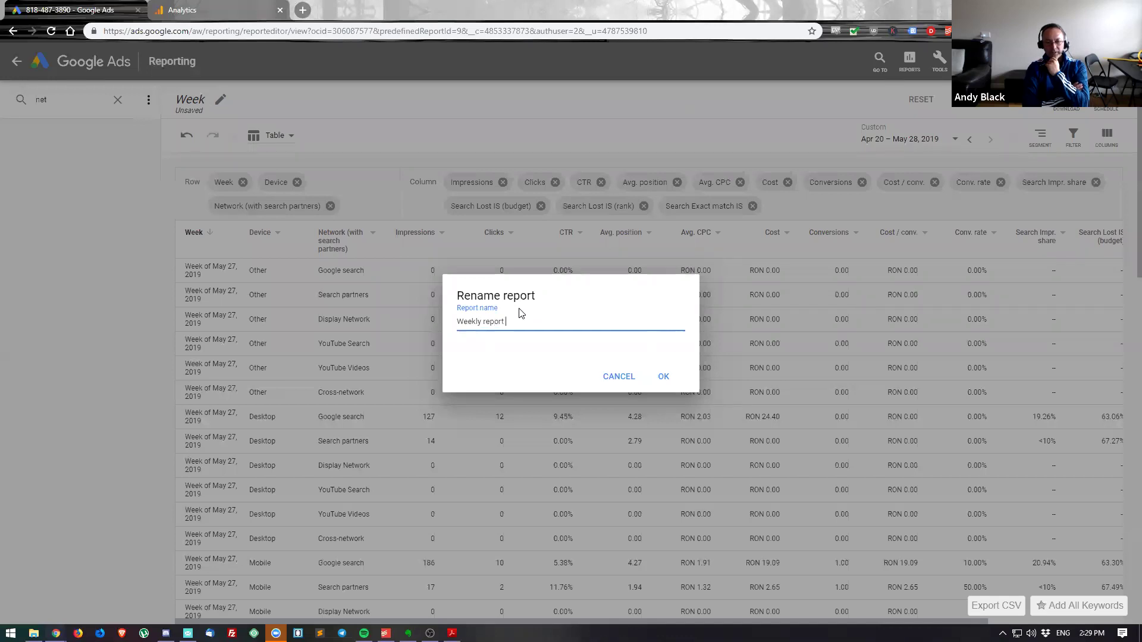
left_click(664, 378)
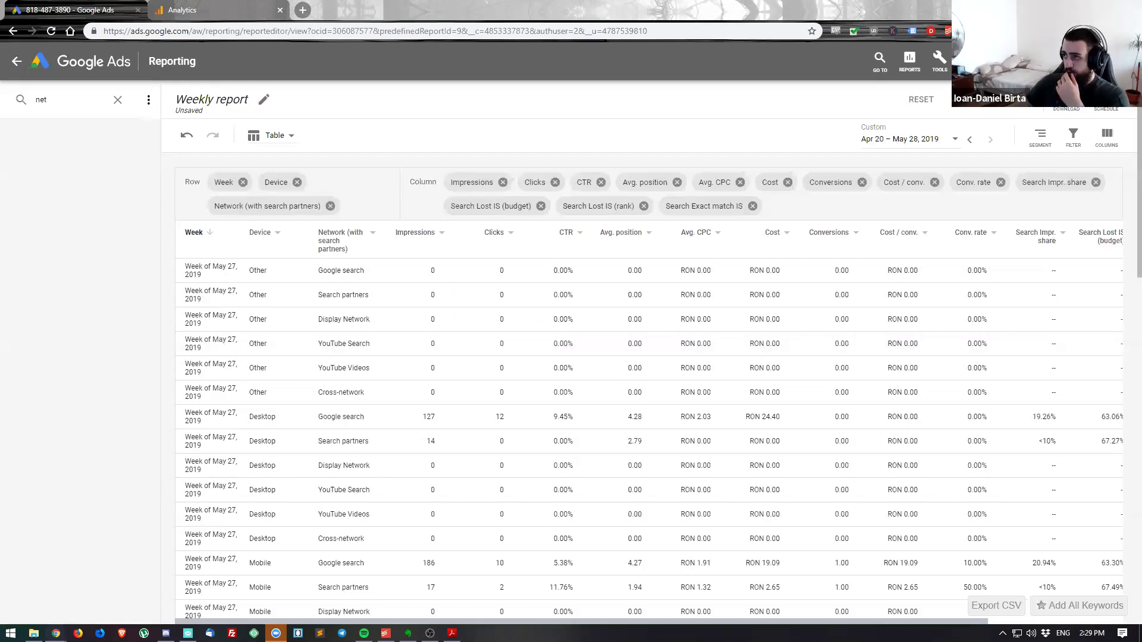
key("ctrl+s")
left_click(659, 375)
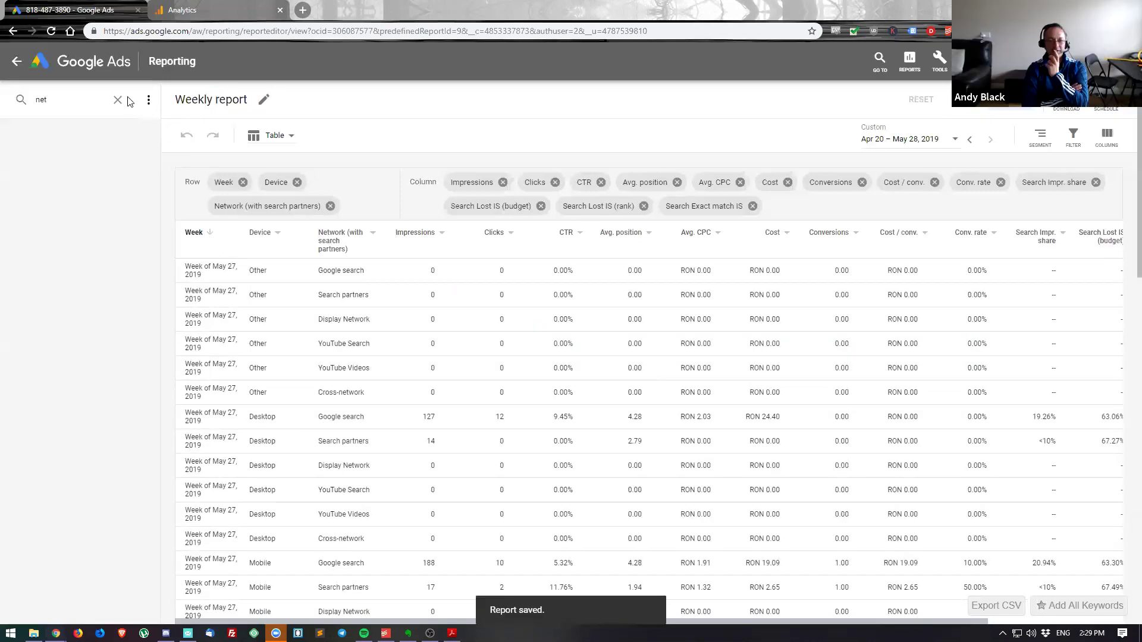
- Clear the field search and hide the report's field list and row and column editor
left_click(150, 103)
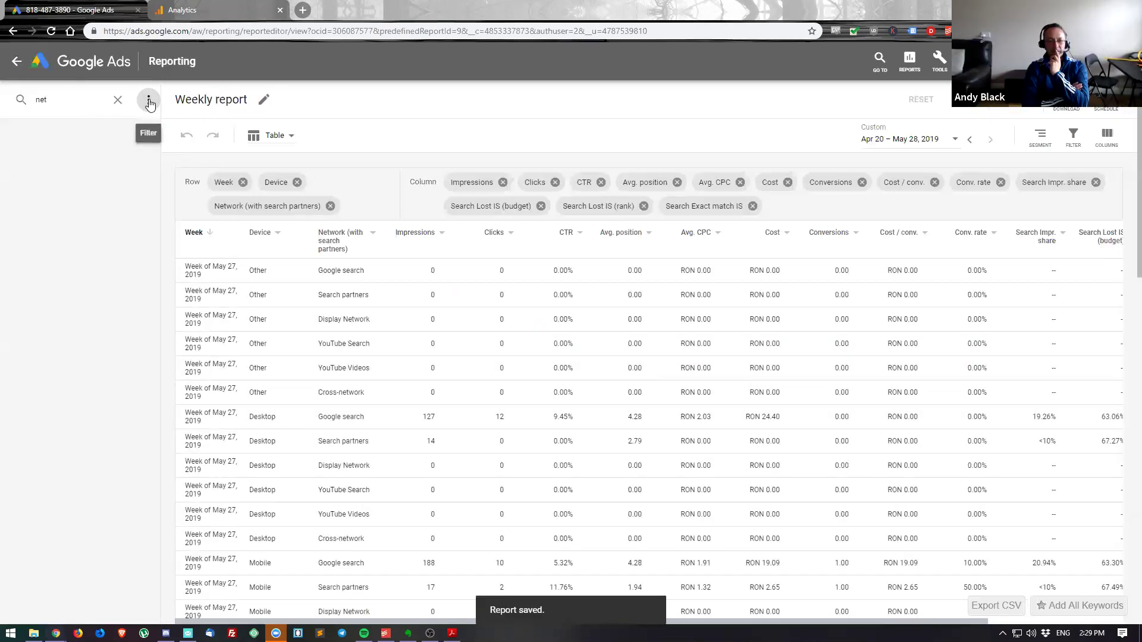
left_click(88, 173)
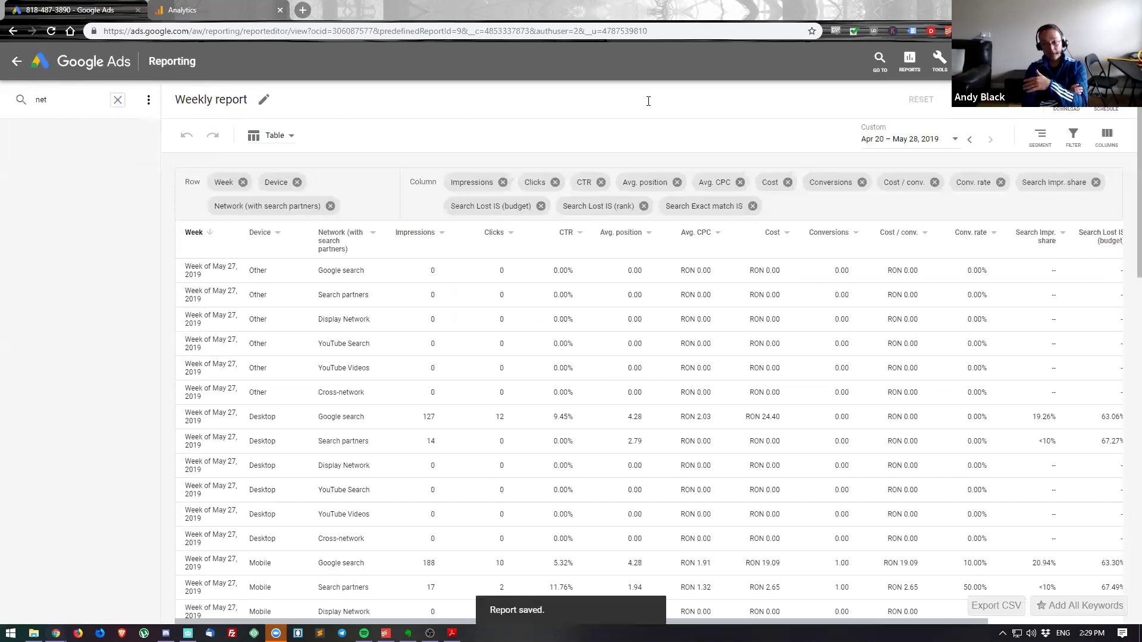
key("Return")
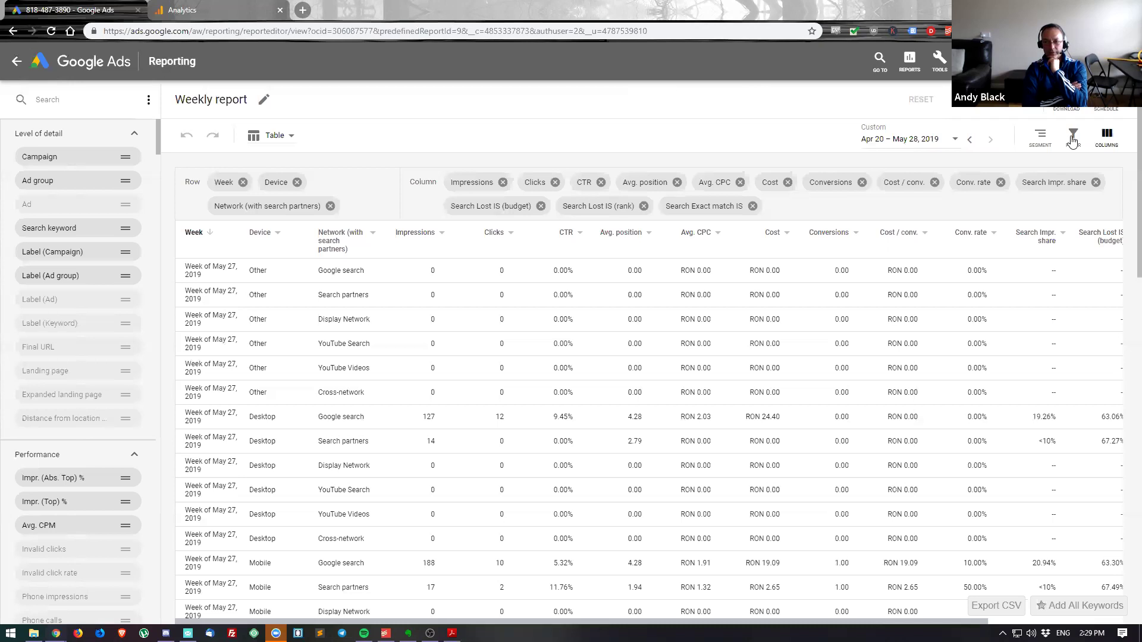
left_click(1106, 137)
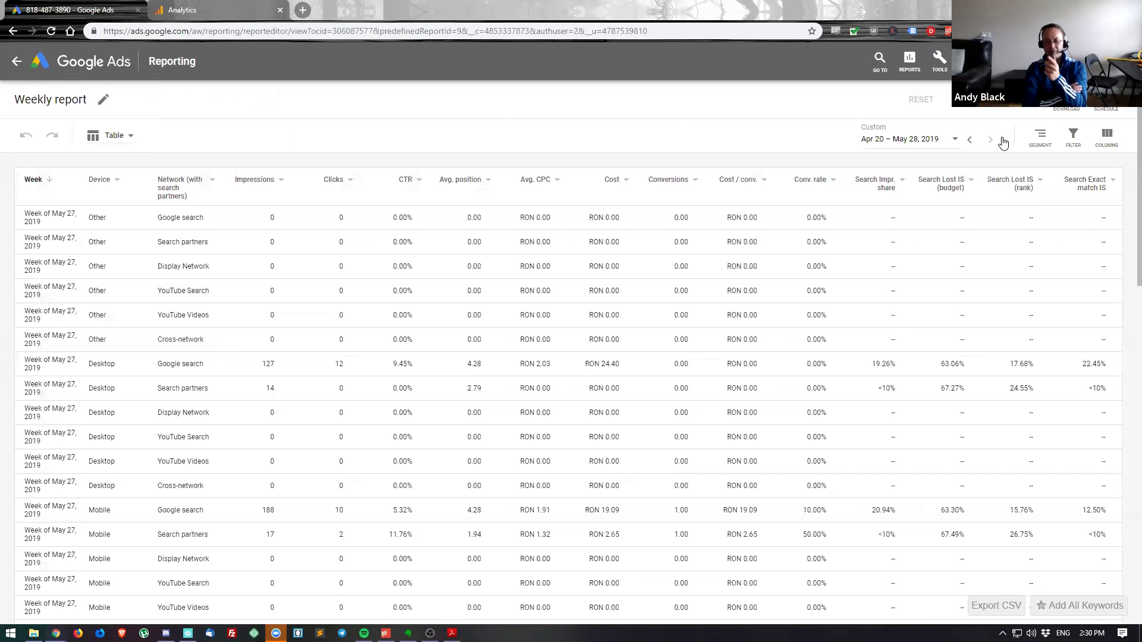
- Set the report's date range to May 20 – 26, 2019 and sort its rows by impressions from high to low
left_click(916, 139)
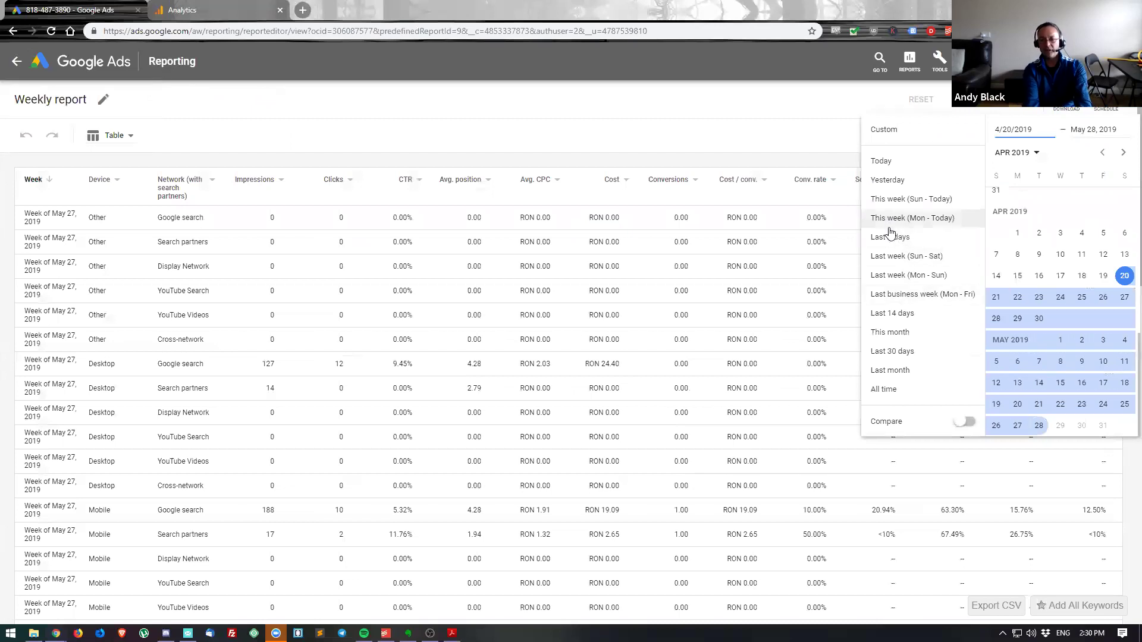
left_click(892, 237)
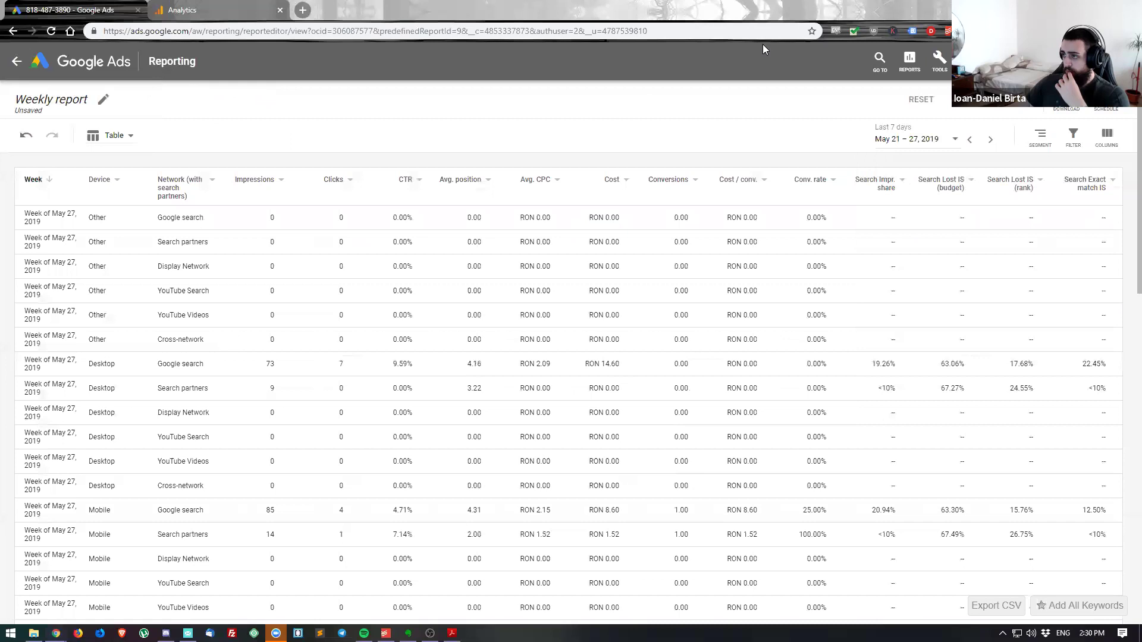
left_click(916, 139)
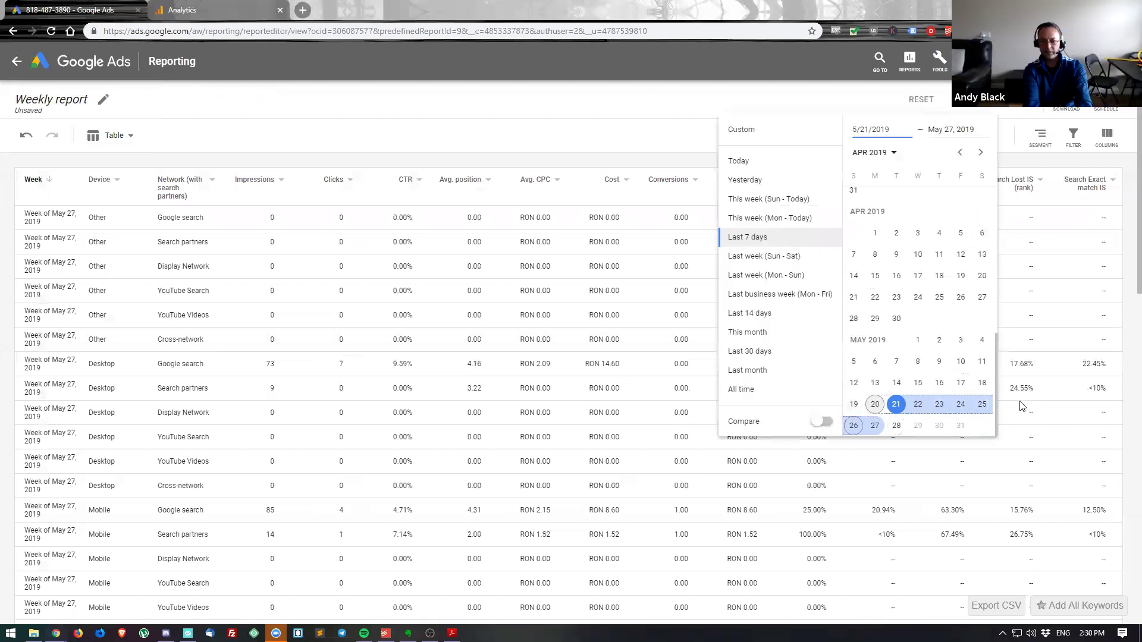
left_click(875, 405)
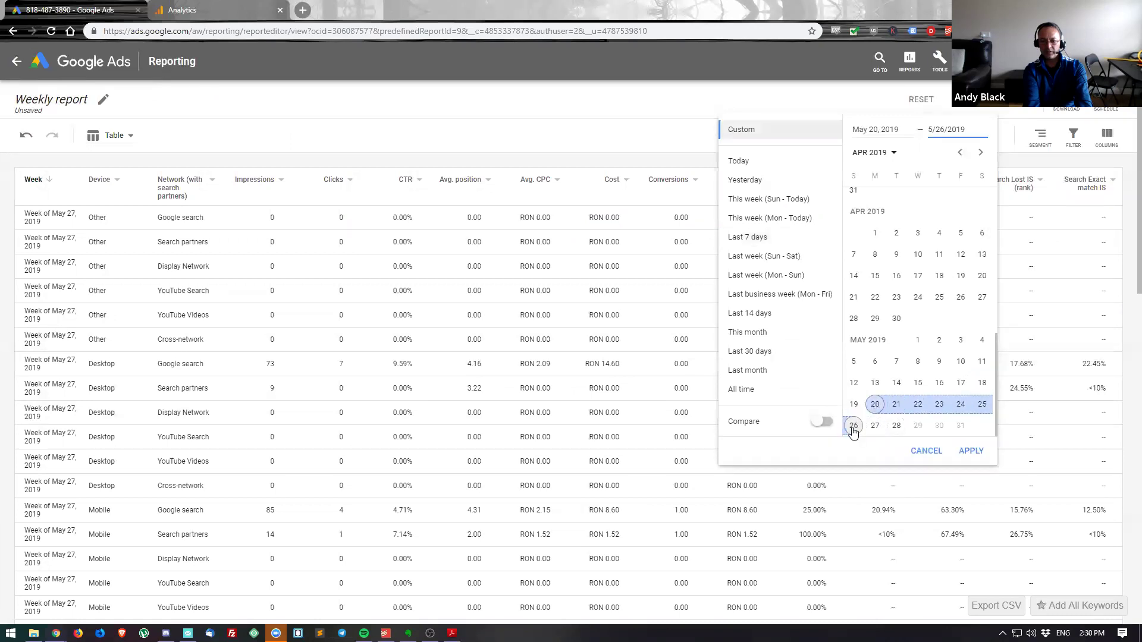
left_click(970, 450)
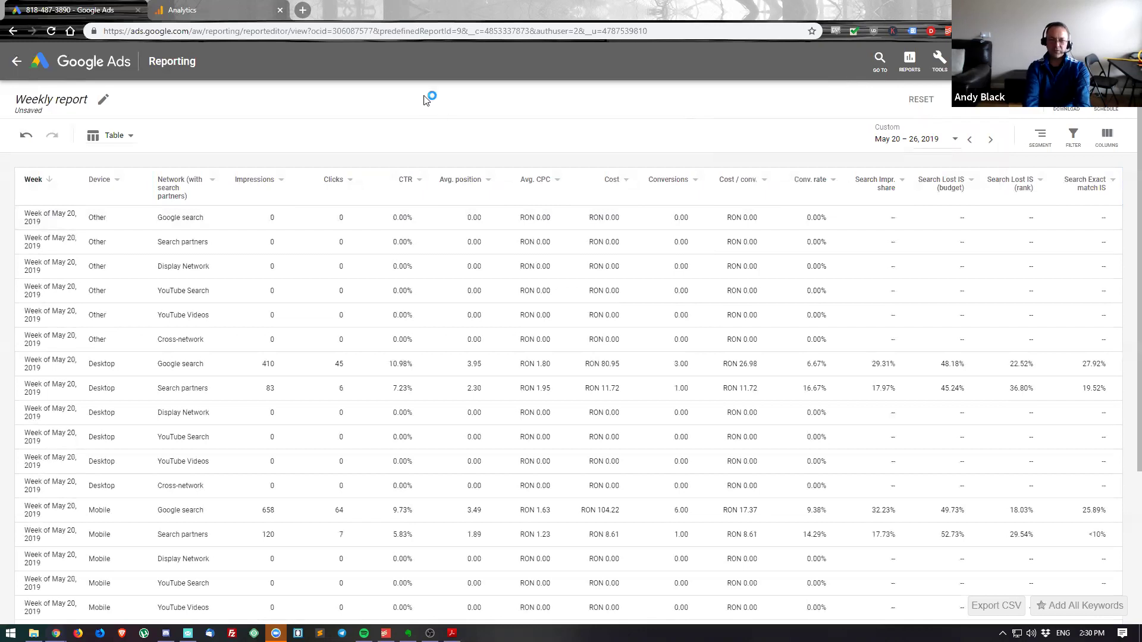
left_click(252, 186)
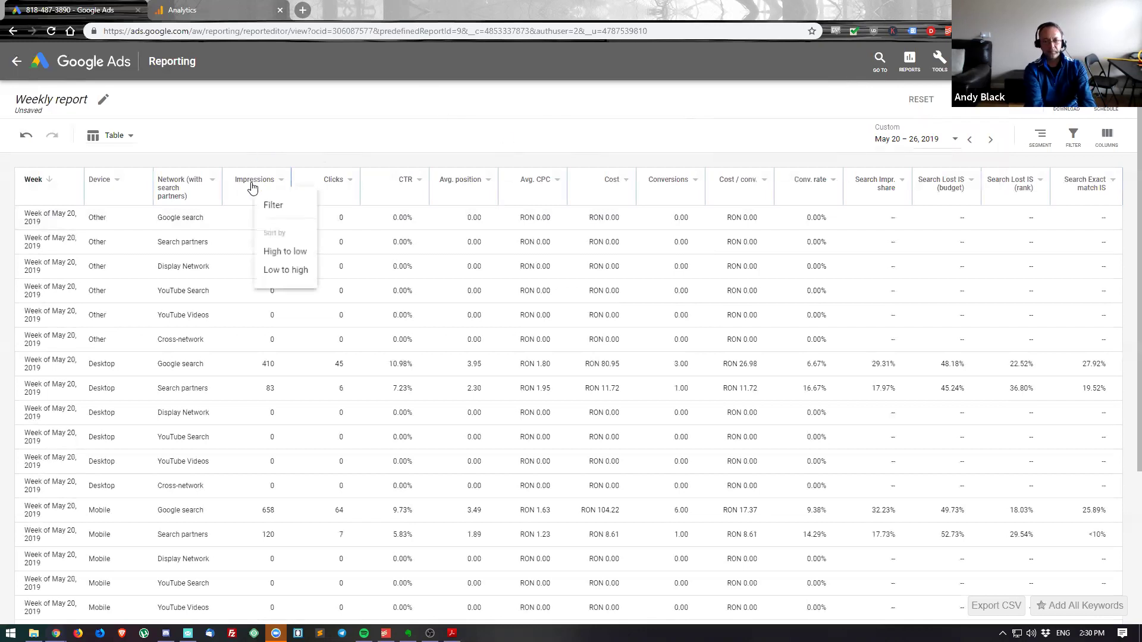
left_click(290, 256)
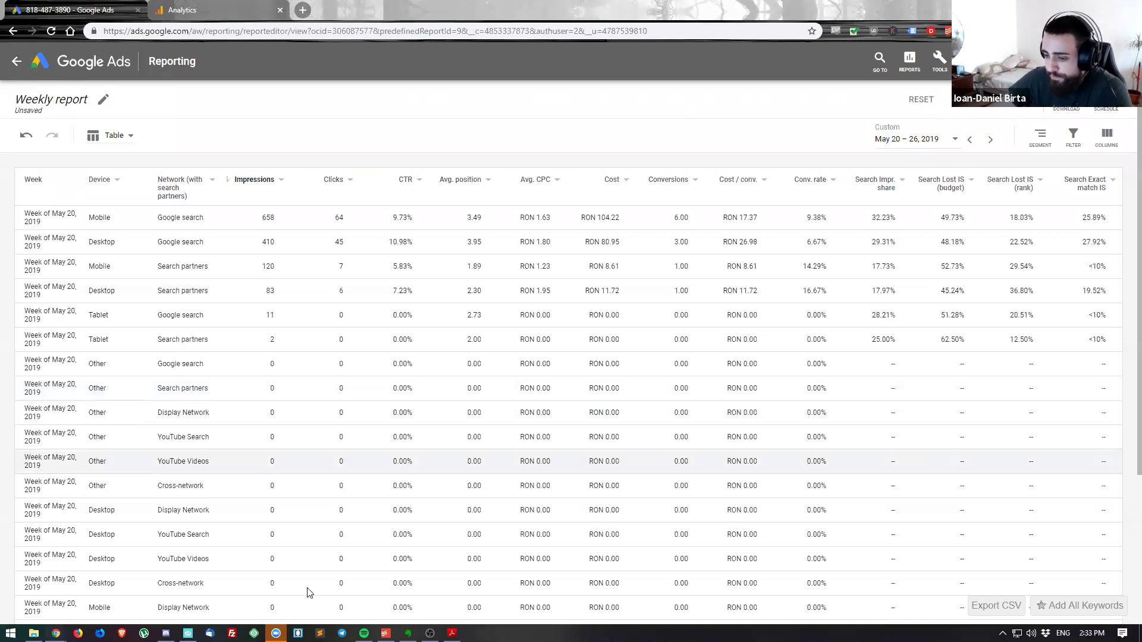
- Switch to Untitled 1.pdf in Adobe Acrobat Reader
mouse_move(276, 633)
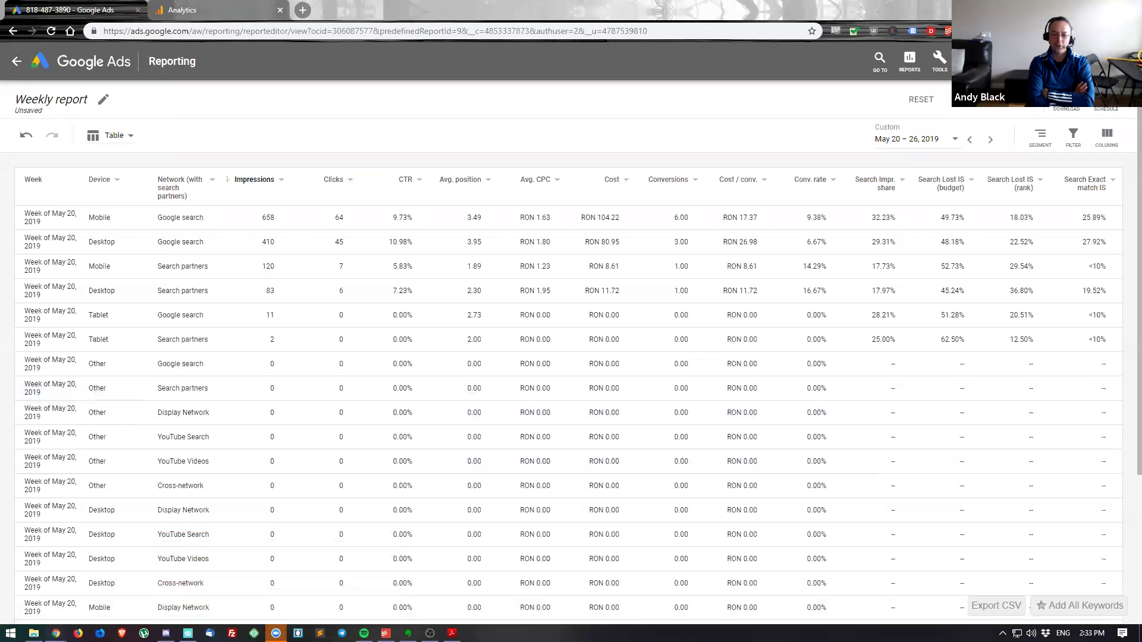
mouse_move(452, 633)
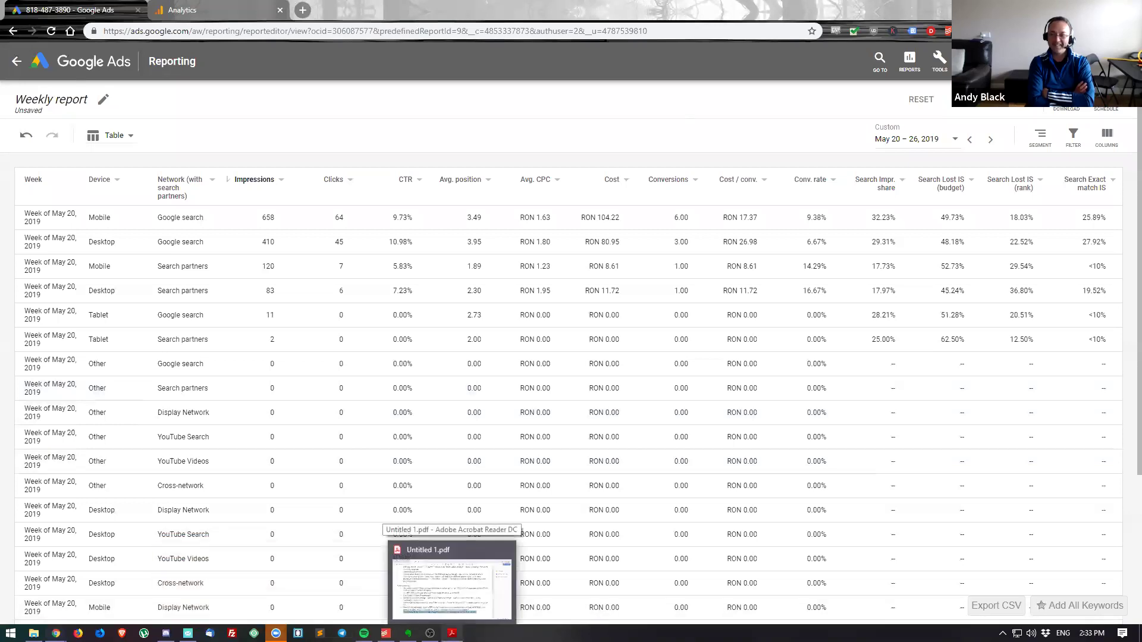